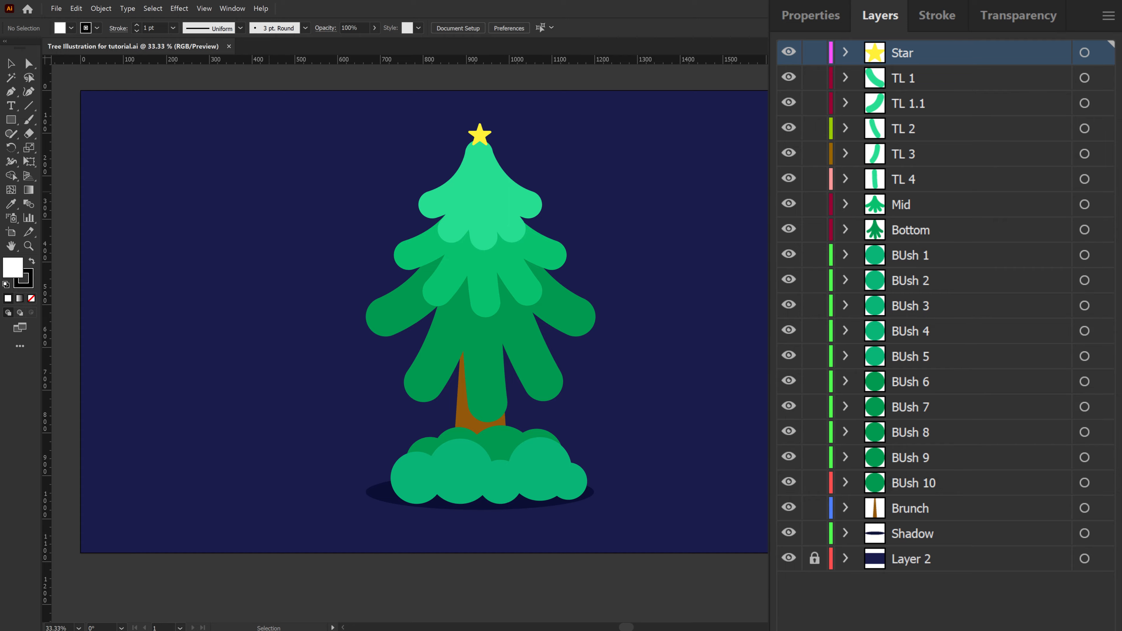
pyautogui.click(115, 521)
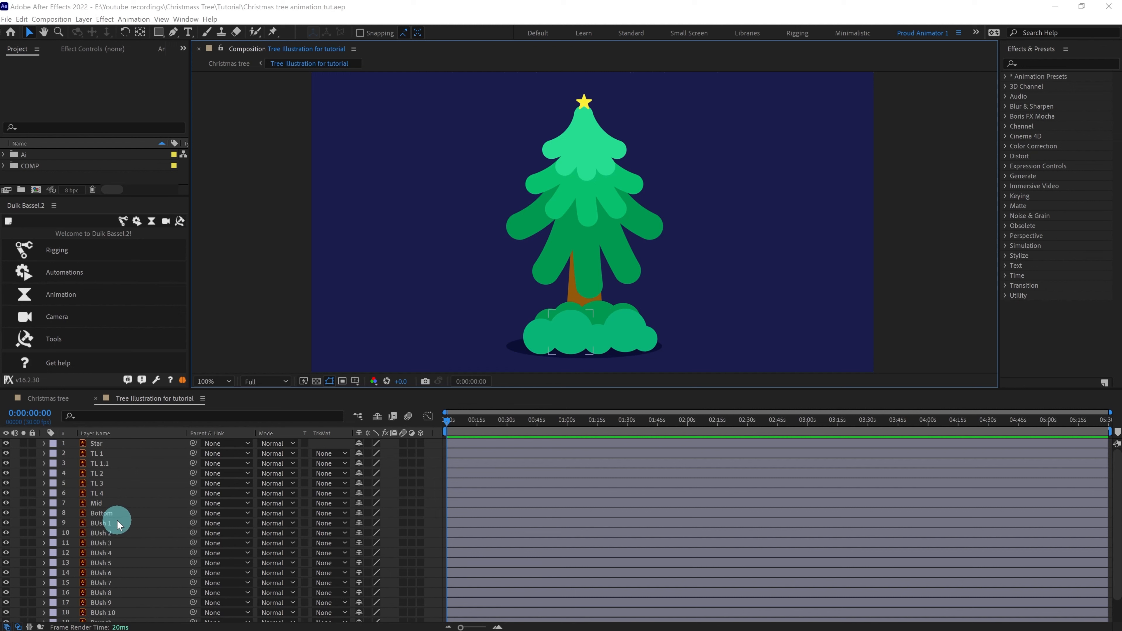
pyautogui.click(106, 463)
pyautogui.click(112, 504)
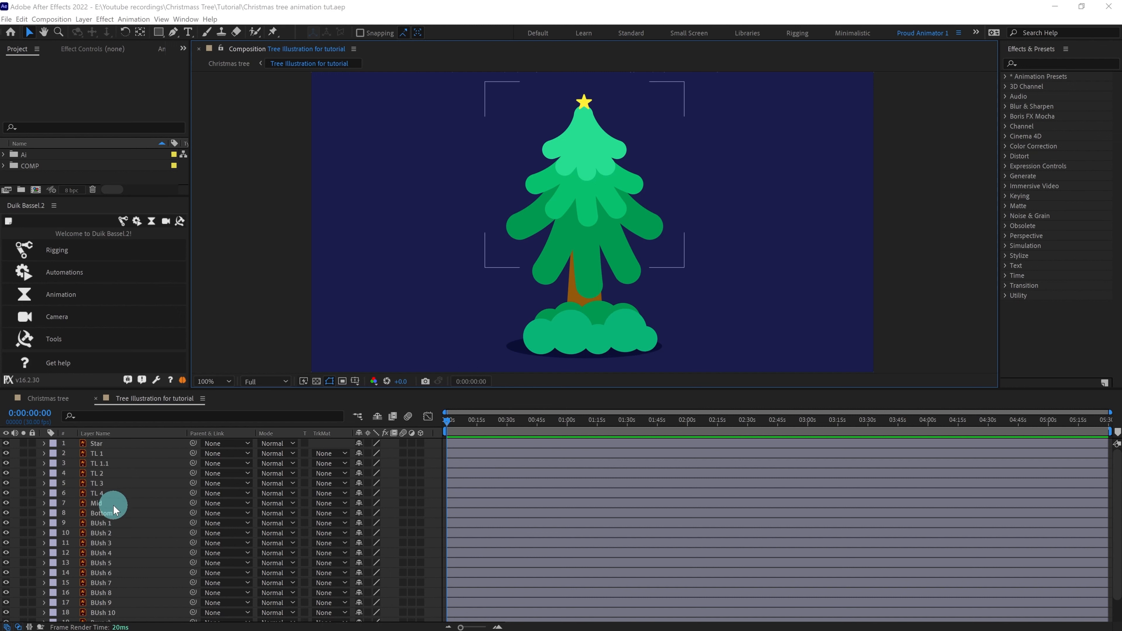
pyautogui.click(104, 523)
pyautogui.click(111, 514)
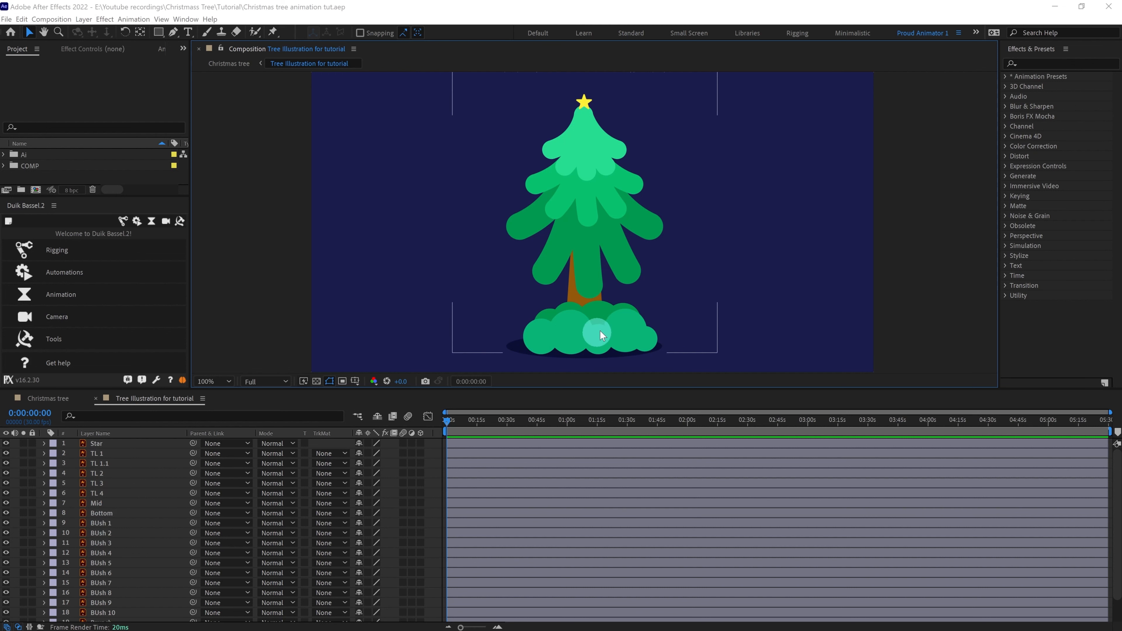
pyautogui.click(147, 547)
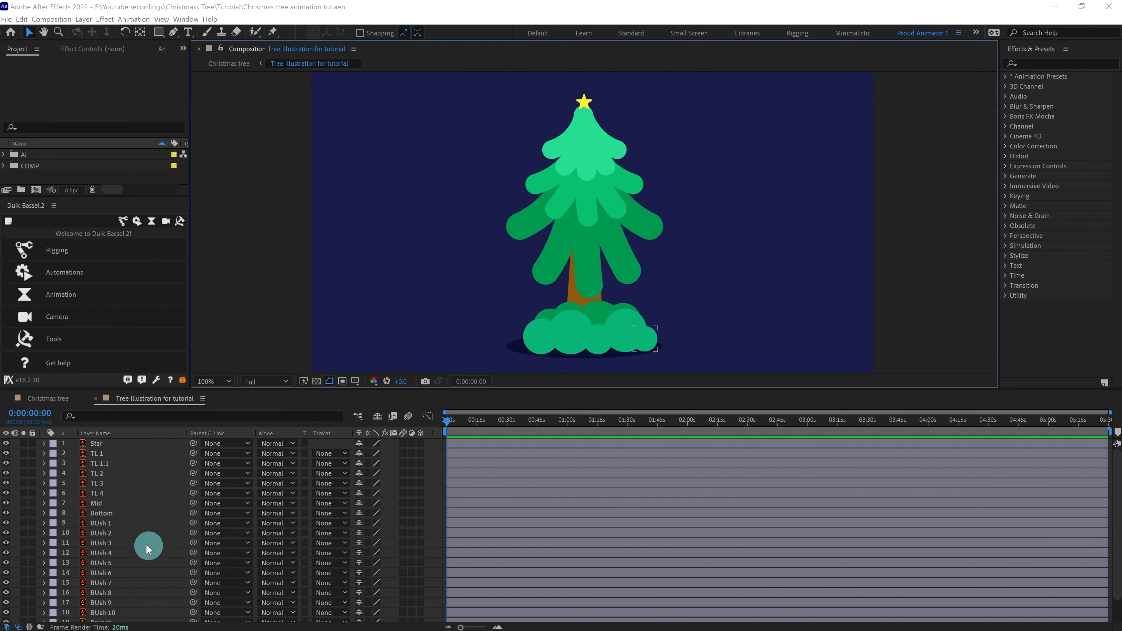
# Pre-compose the BUsh 1 through BUsh 10 layers into a new composition named Bushes
pyautogui.click(111, 522)
pyautogui.scroll(-1, 141, 552)
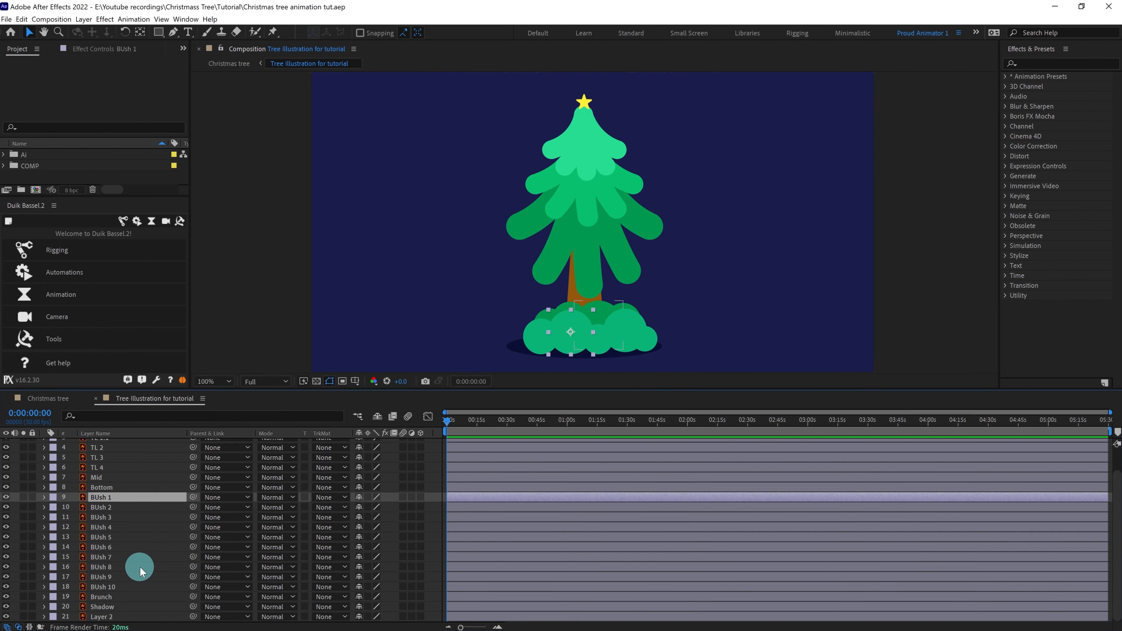
pyautogui.keyDown('shift'); pyautogui.click(113, 588); pyautogui.keyUp('shift')
pyautogui.rightClick(113, 587)
pyautogui.click(166, 538)
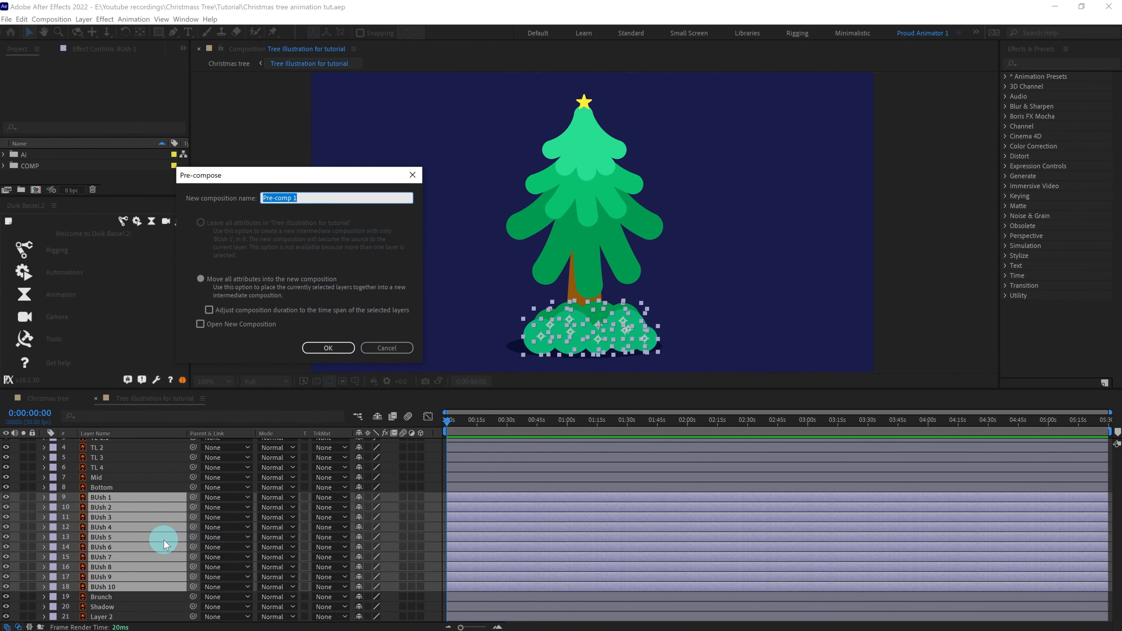
pyautogui.press('Return')
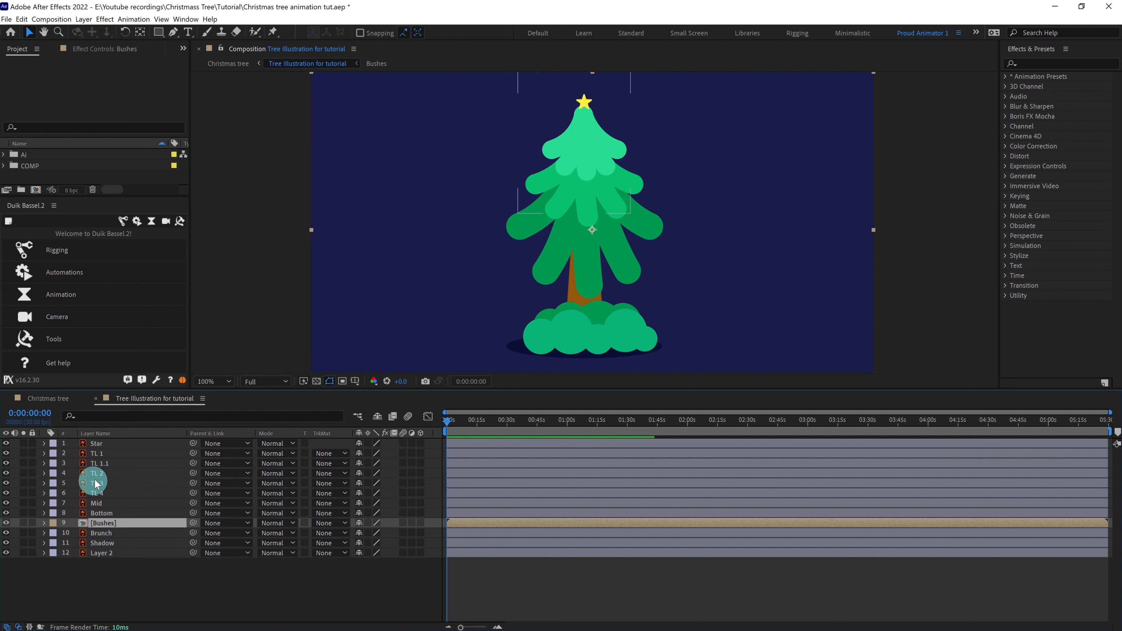
# Pre-compose the TL 1 through TL 4 layers as Top and enable Collapse Transformations on the resulting layer
pyautogui.click(109, 455)
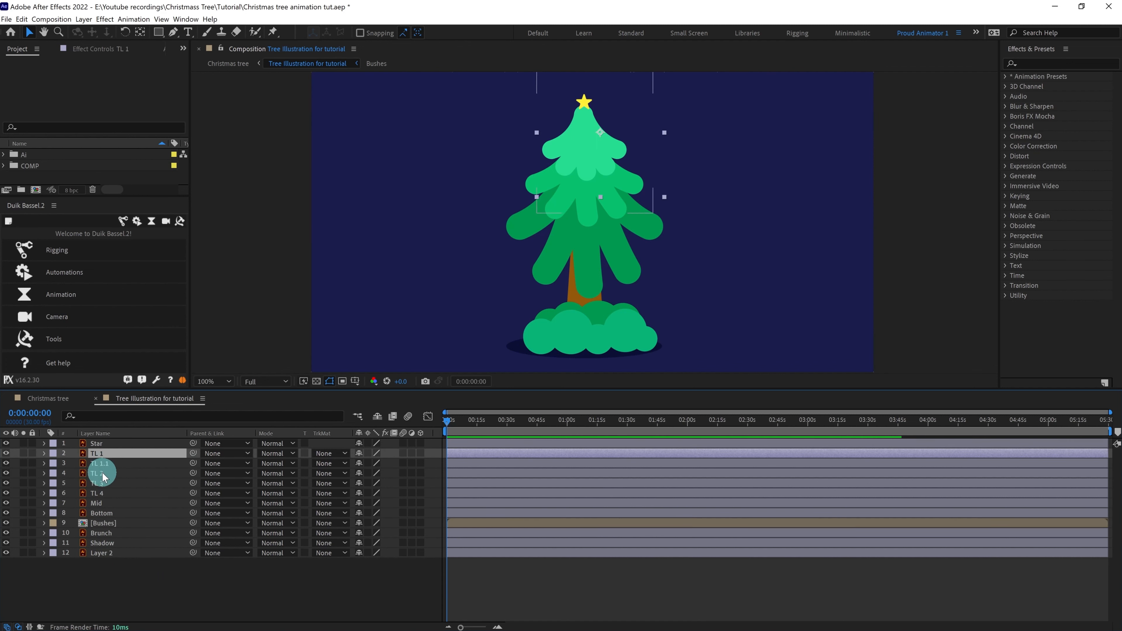
pyautogui.keyDown('shift'); pyautogui.click(103, 475); pyautogui.keyUp('shift')
pyautogui.keyDown('shift'); pyautogui.click(103, 494); pyautogui.keyUp('shift')
pyautogui.rightClick(118, 494)
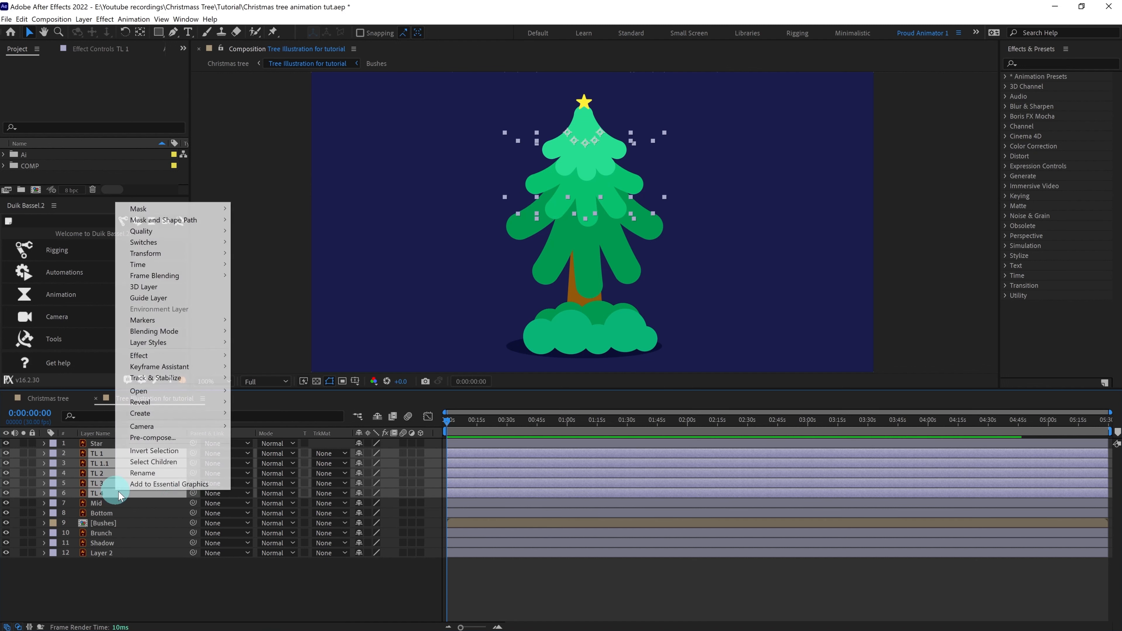
pyautogui.click(183, 438)
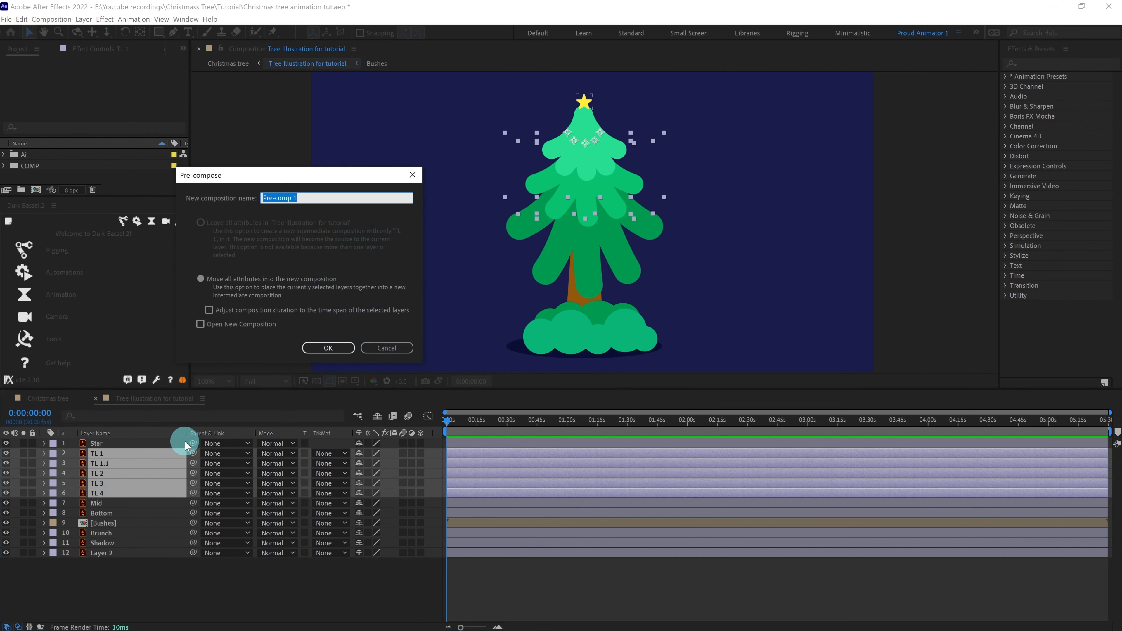
pyautogui.write('Top')
pyautogui.press('Return')
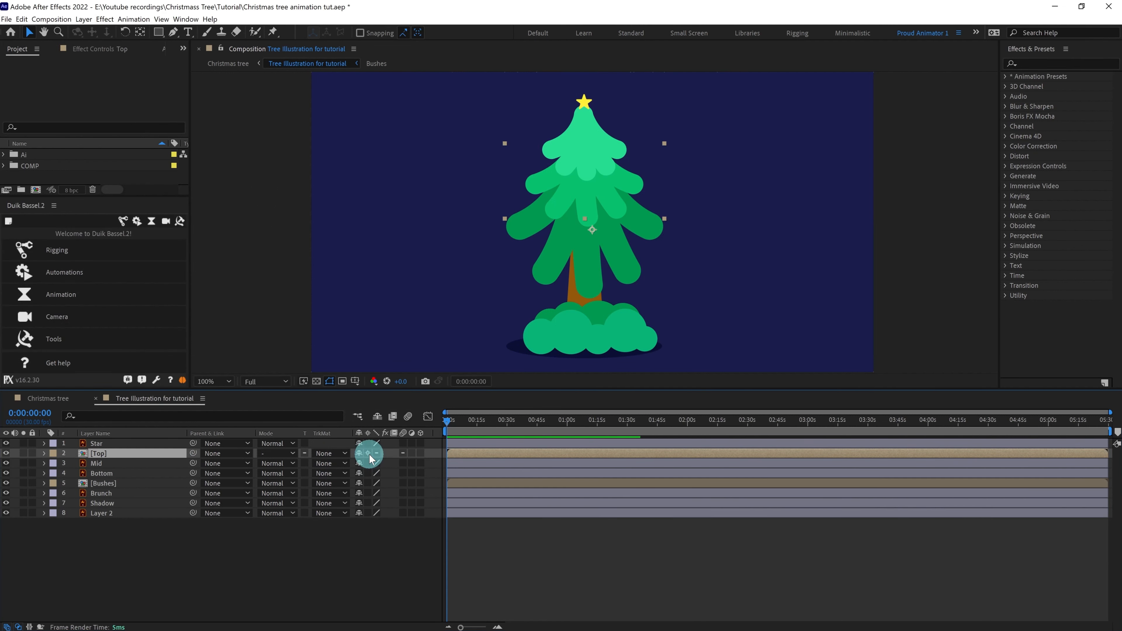
# Move the Top layer's anchor point up to the upper part of the tree, just below the star
pyautogui.scroll(1, 494, 206)
pyautogui.moveTo(494, 205); pyautogui.dragTo(483, 297)
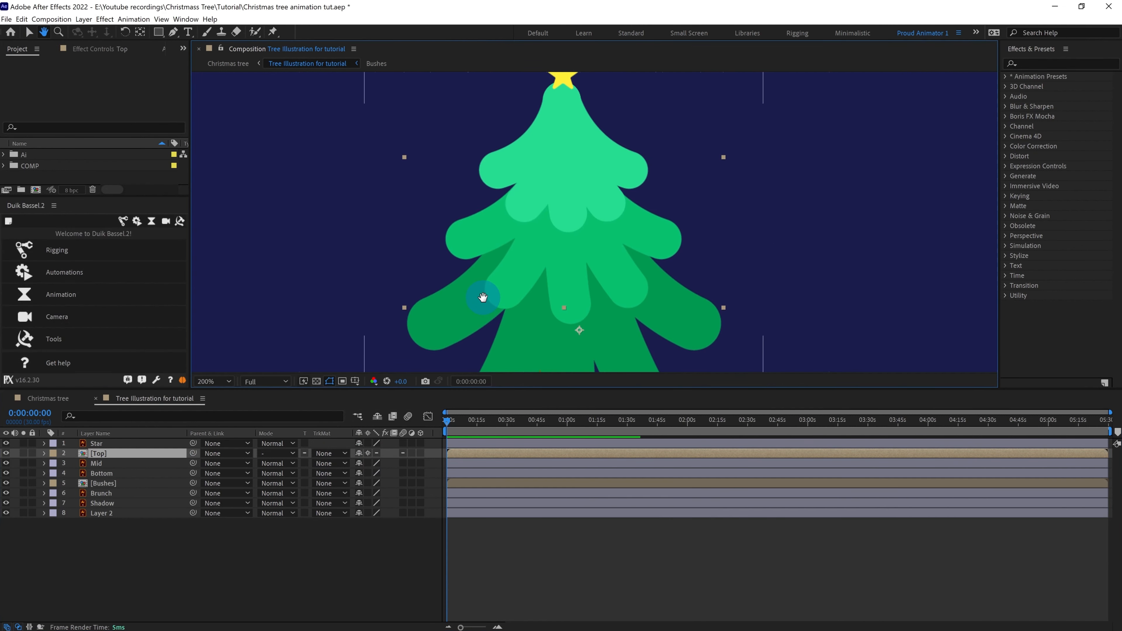
pyautogui.press('y')
pyautogui.moveTo(579, 330); pyautogui.dragTo(574, 121)
pyautogui.scroll(-1, 568, 128)
# Duplicate the Top layer, then enlarge and lower the underlying copy so it covers the tree's middle tier
pyautogui.click(111, 455)
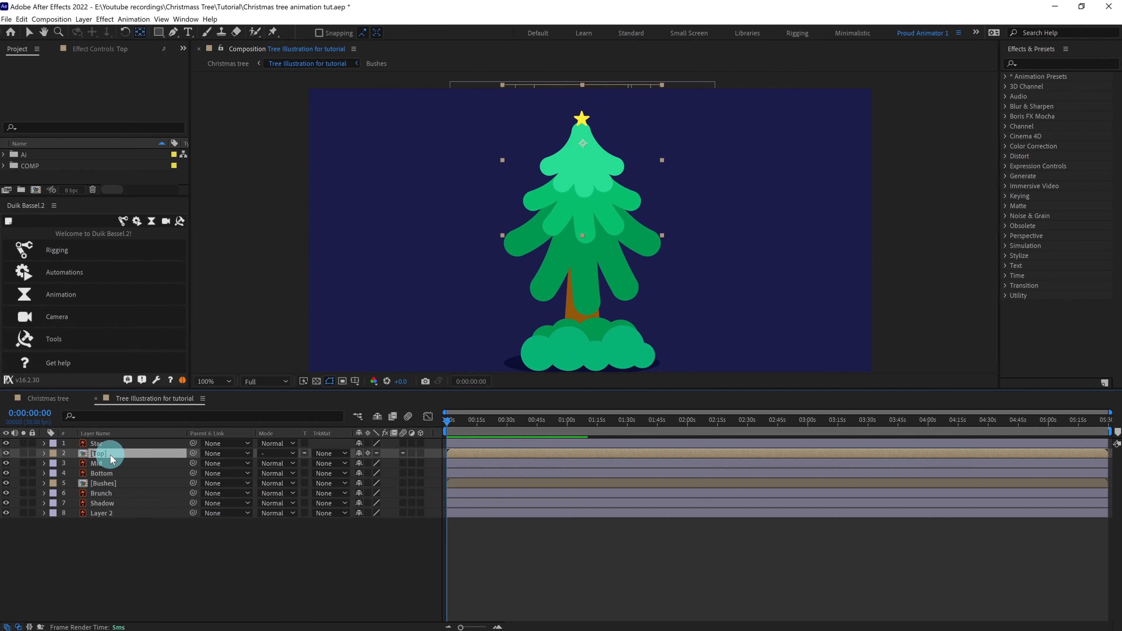
pyautogui.hotkey('ctrl', 'd')
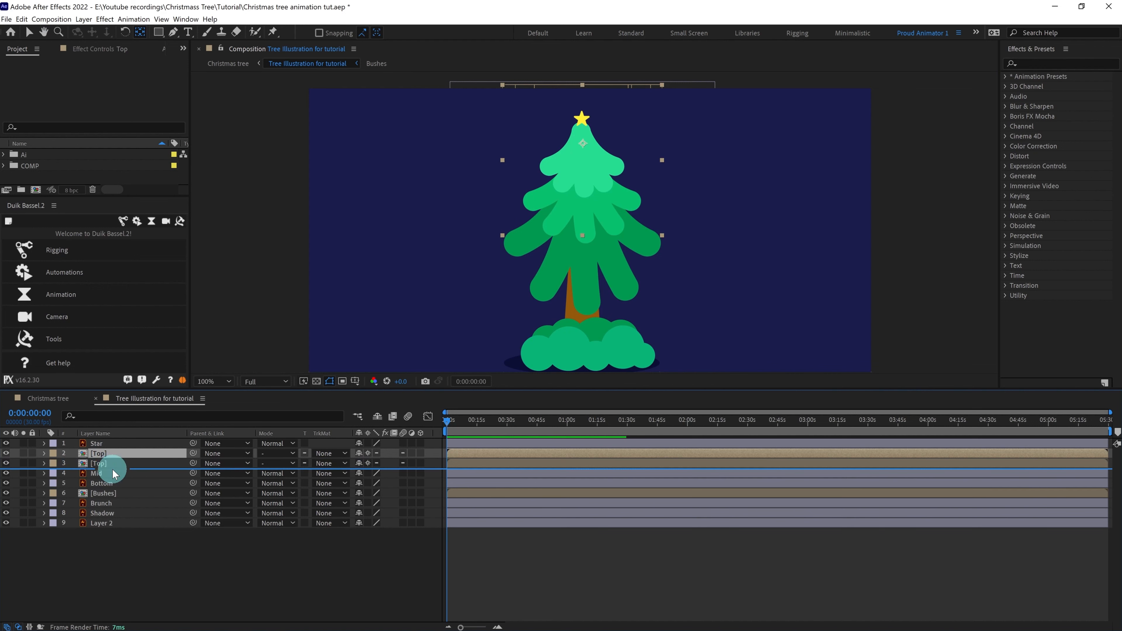
pyautogui.click(112, 464)
pyautogui.press('v')
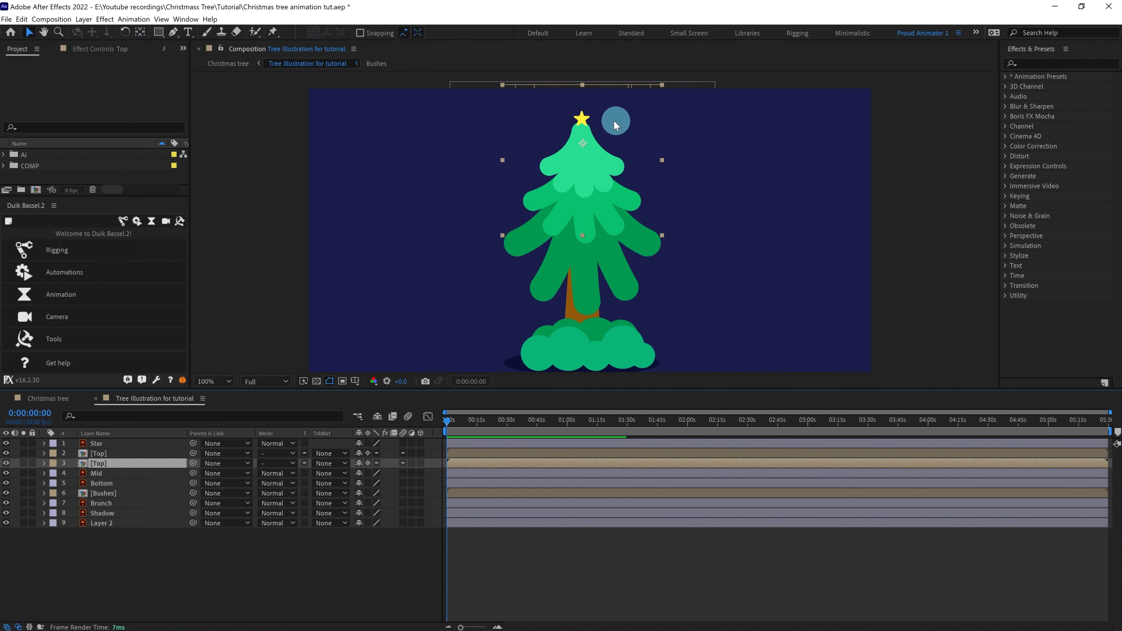
pyautogui.click(582, 150)
pyautogui.moveTo(583, 150); pyautogui.dragTo(578, 186)
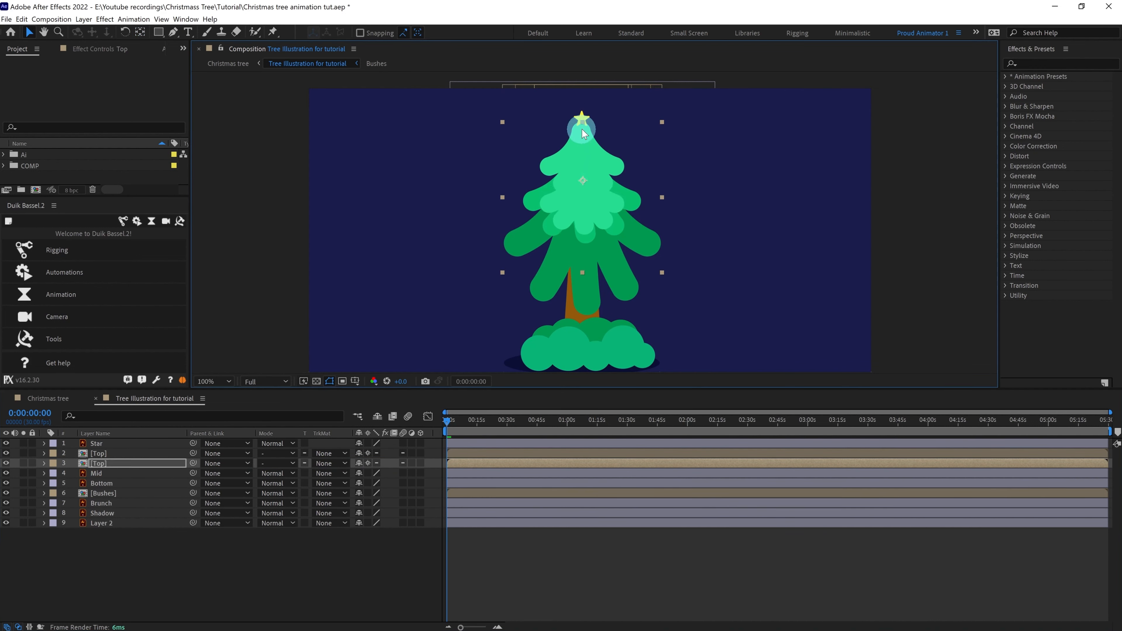
pyautogui.moveTo(582, 124); pyautogui.dragTo(579, 98)
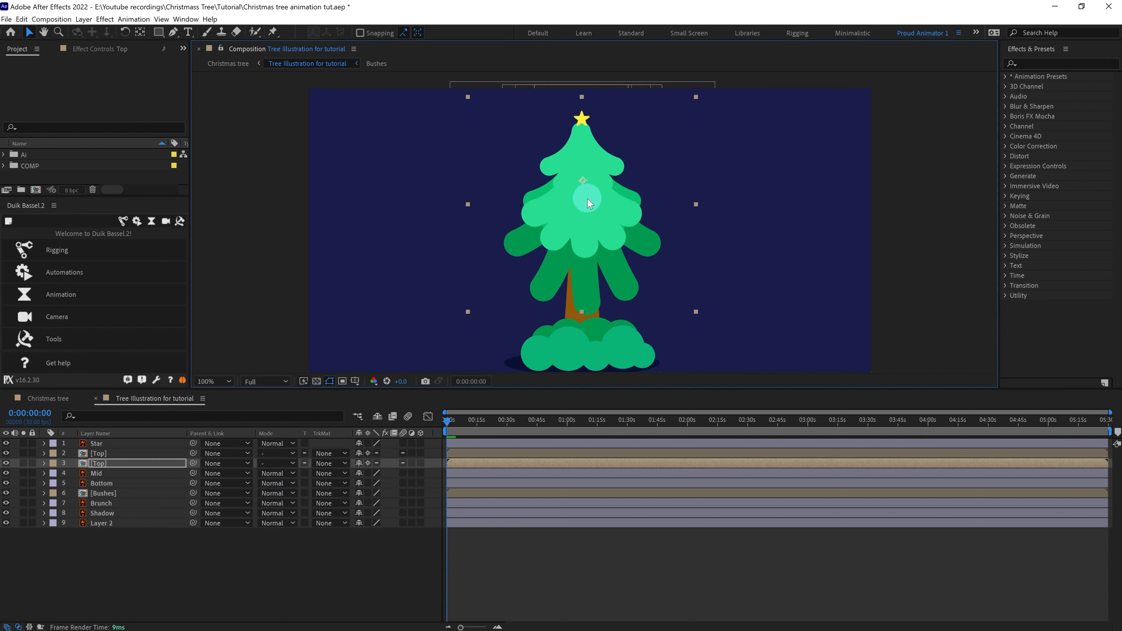
pyautogui.moveTo(582, 181); pyautogui.dragTo(580, 170)
# Rename the enlarged lower Top copy as Mid
pyautogui.click(108, 465)
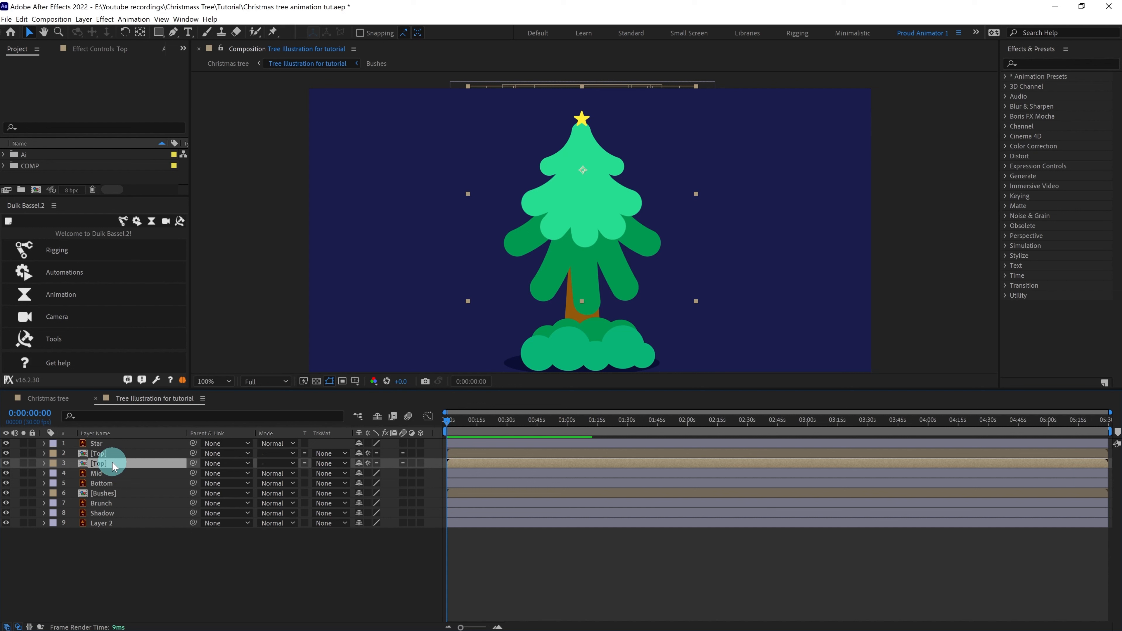
pyautogui.press('Return')
pyautogui.press('Return')
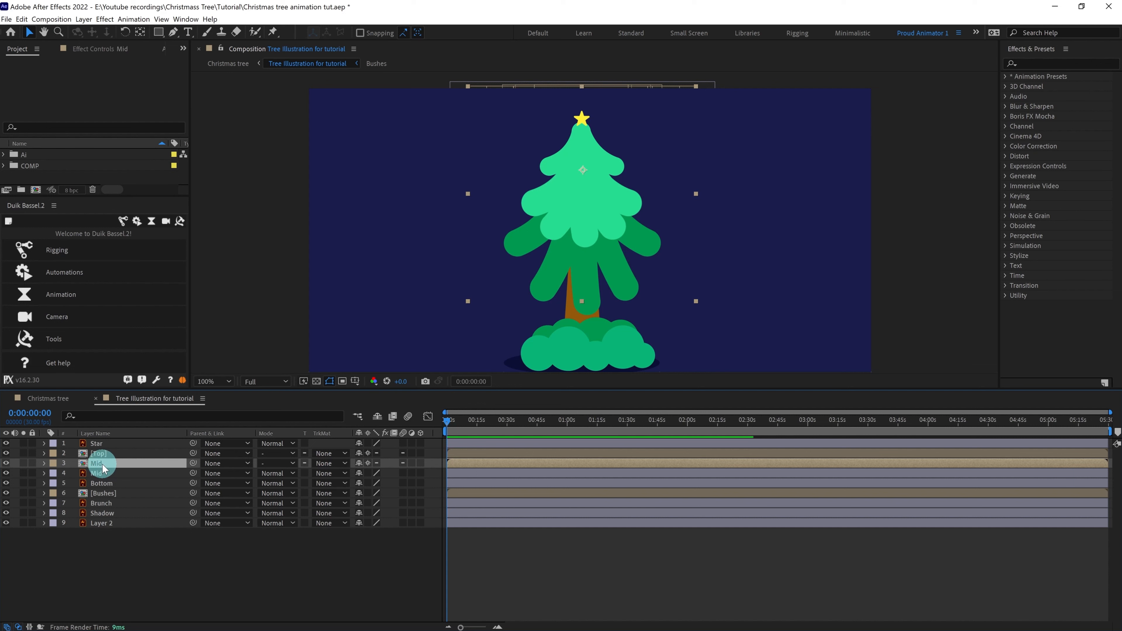
# Apply the Fill effect to the Mid pre-comp and move the original Mid artwork to the empty area beside the tree
pyautogui.click(1035, 63)
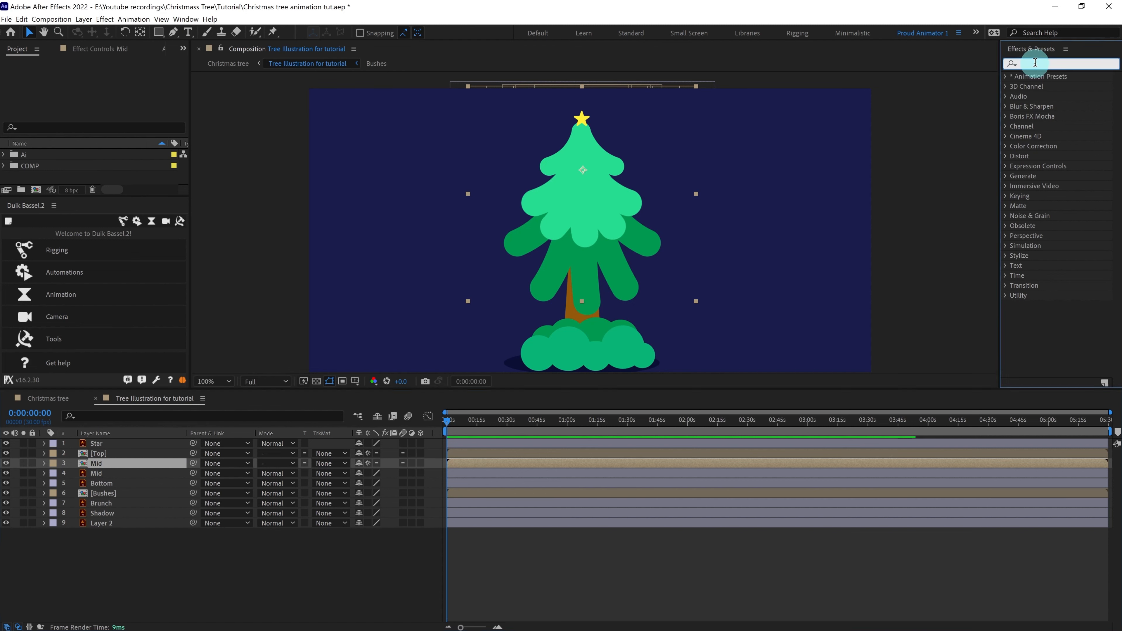
pyautogui.write('fill')
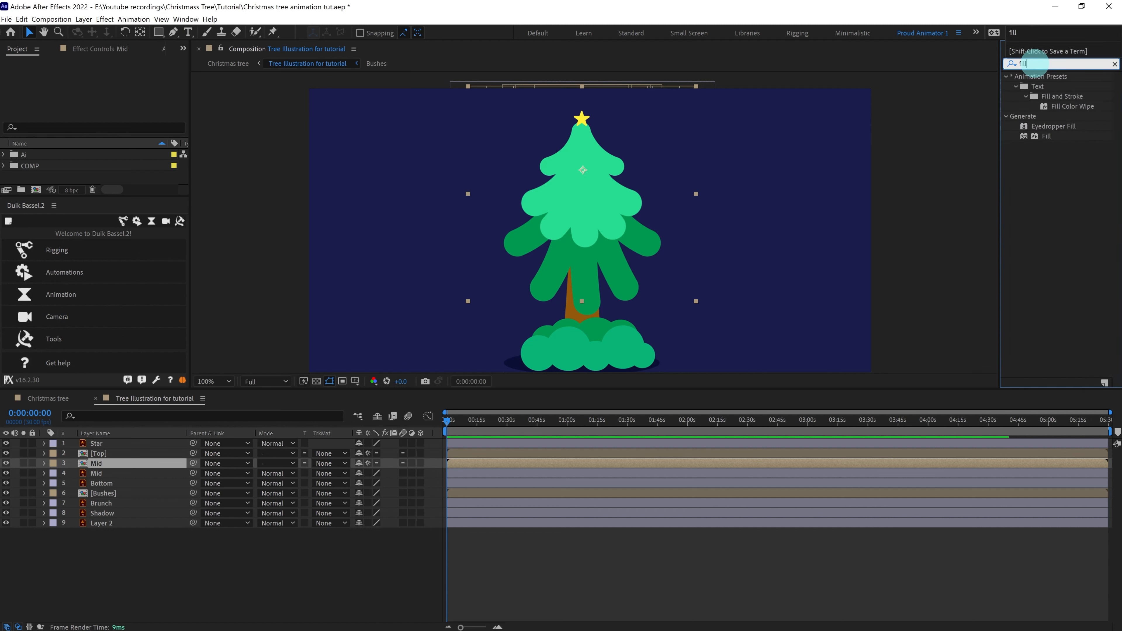
pyautogui.doubleClick(1047, 136)
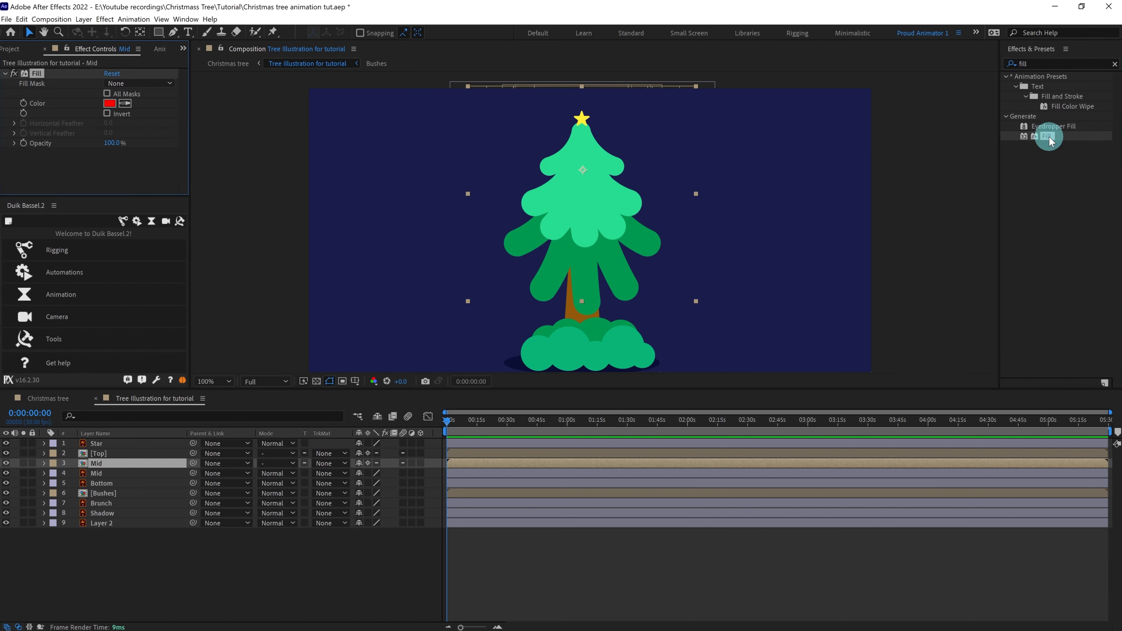
pyautogui.click(96, 473)
pyautogui.moveTo(590, 202); pyautogui.dragTo(798, 218)
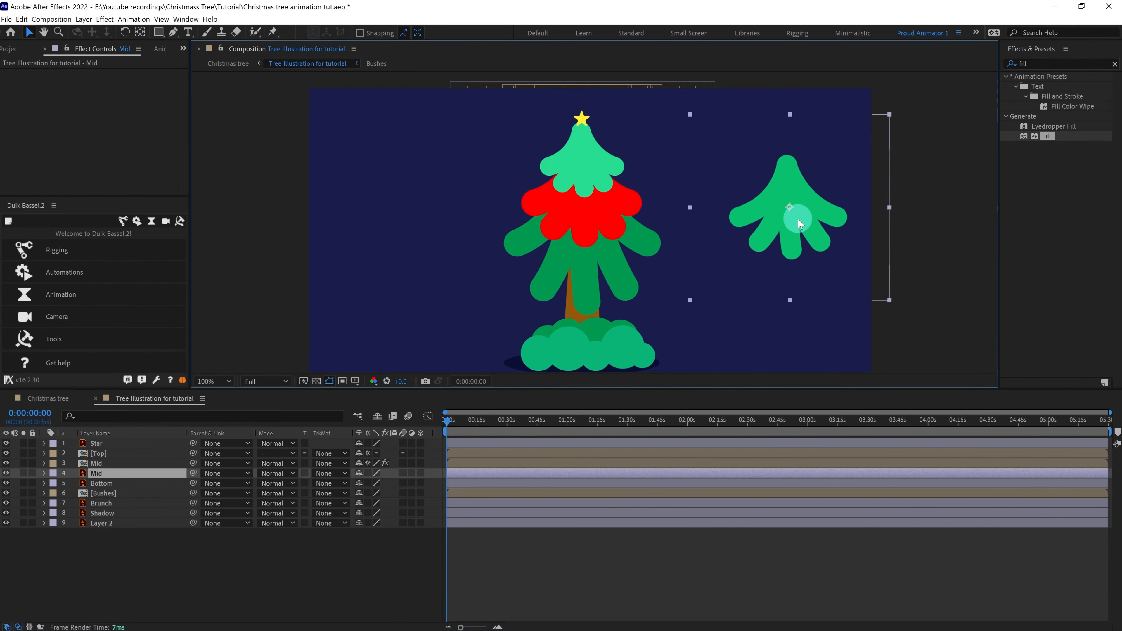
# Set the middle pre-comp's Fill color to 08C16D sampled from the original Mid artwork, and delete that artwork layer
pyautogui.click(114, 463)
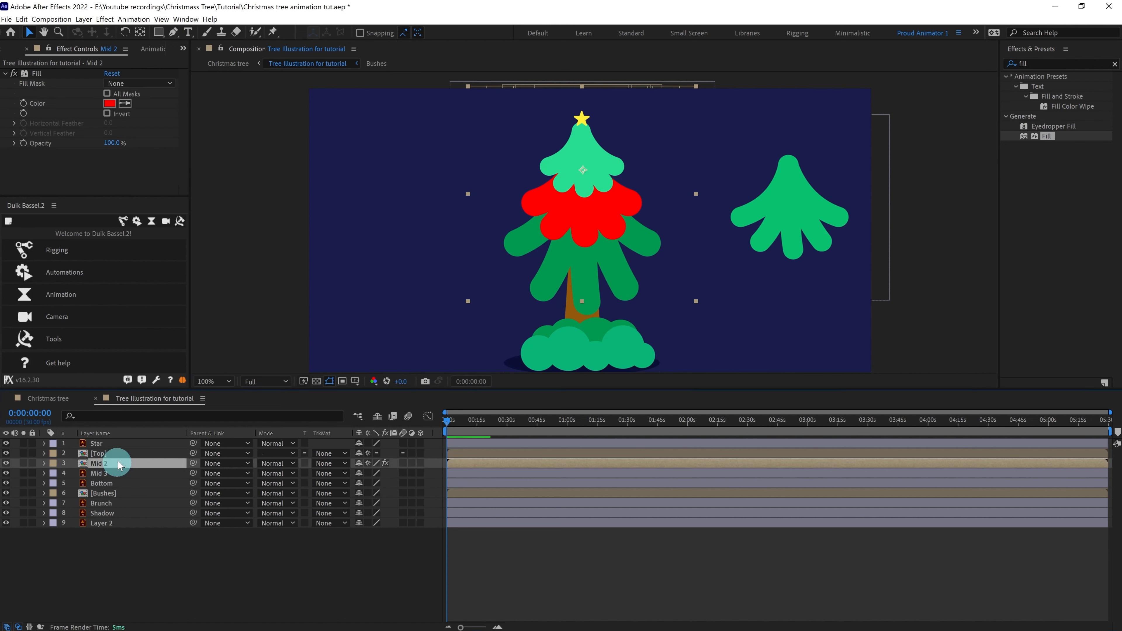
pyautogui.click(109, 103)
pyautogui.click(442, 265)
pyautogui.click(795, 205)
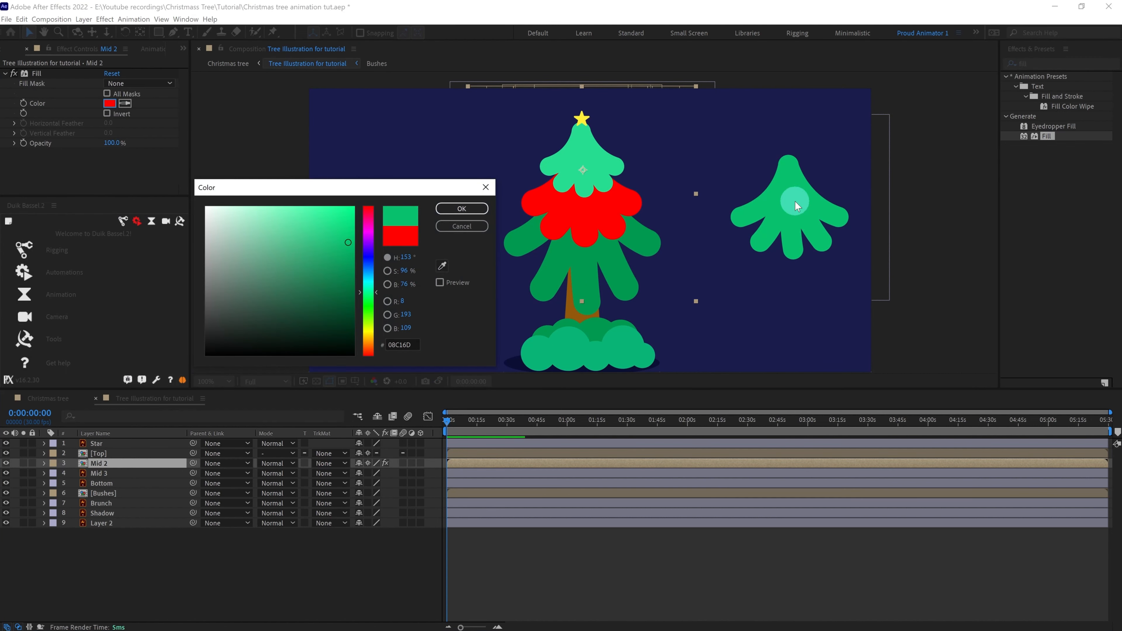
pyautogui.click(464, 210)
pyautogui.click(96, 473)
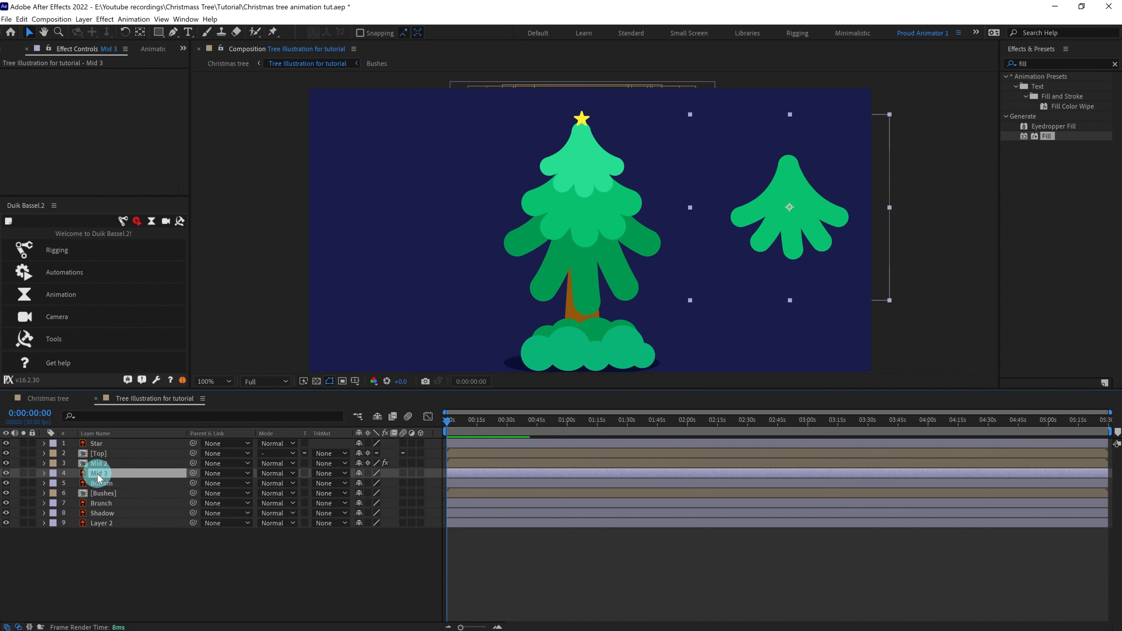
pyautogui.press('Delete')
# Duplicate the Mid 2 layer, then enlarge and lower the copy so it covers the tree's bottom tier
pyautogui.click(100, 464)
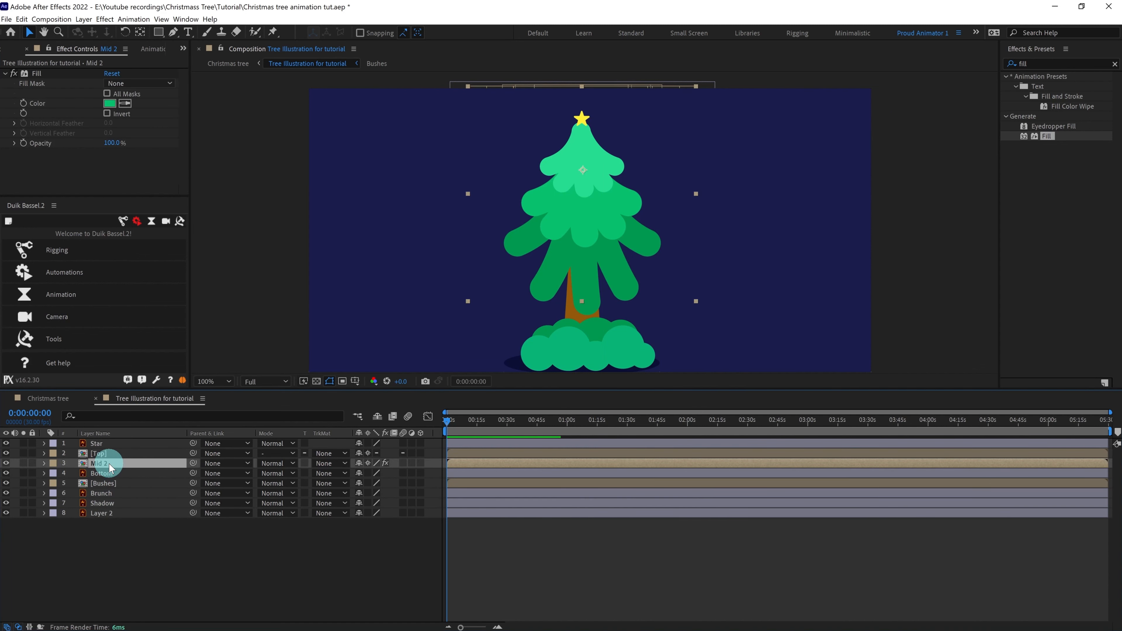
pyautogui.hotkey('ctrl', 'd')
pyautogui.moveTo(585, 175); pyautogui.dragTo(585, 237)
pyautogui.moveTo(581, 148); pyautogui.dragTo(582, 109)
pyautogui.moveTo(583, 231); pyautogui.dragTo(582, 199)
pyautogui.moveTo(416, 232)
pyautogui.mouseDown()
pyautogui.moveTo(448, 226)
pyautogui.moveTo(422, 231)
pyautogui.mouseUp()
pyautogui.moveTo(585, 198); pyautogui.dragTo(584, 200)
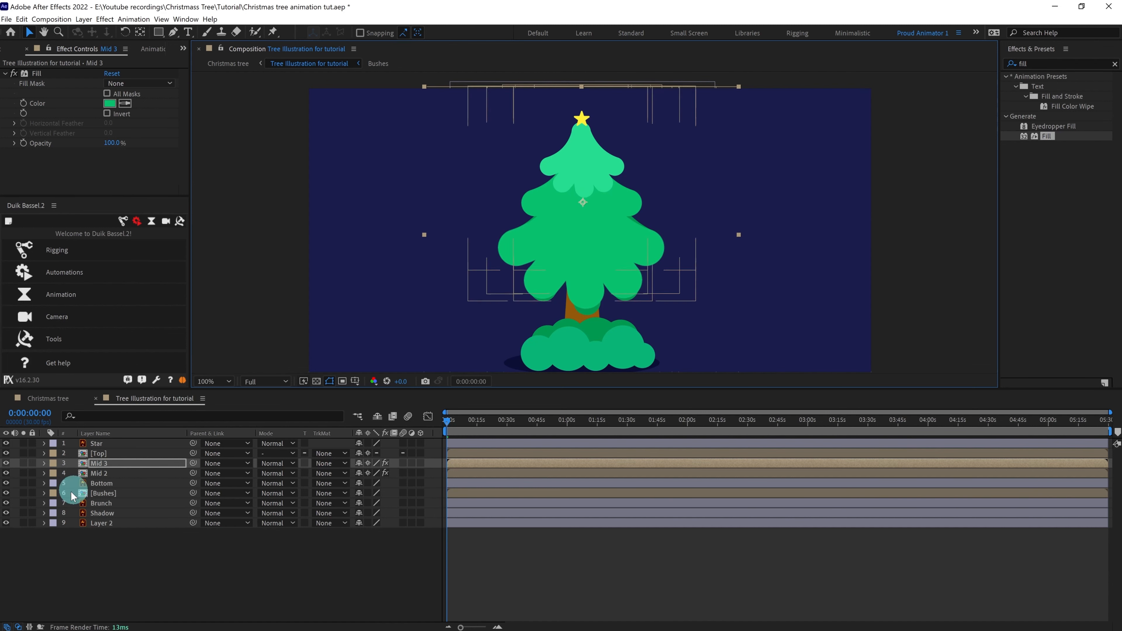
# Place the enlarged copy beneath Mid 2 in the layer order and rename it as Bottom
pyautogui.moveTo(101, 464); pyautogui.dragTo(101, 479)
pyautogui.press('Return')
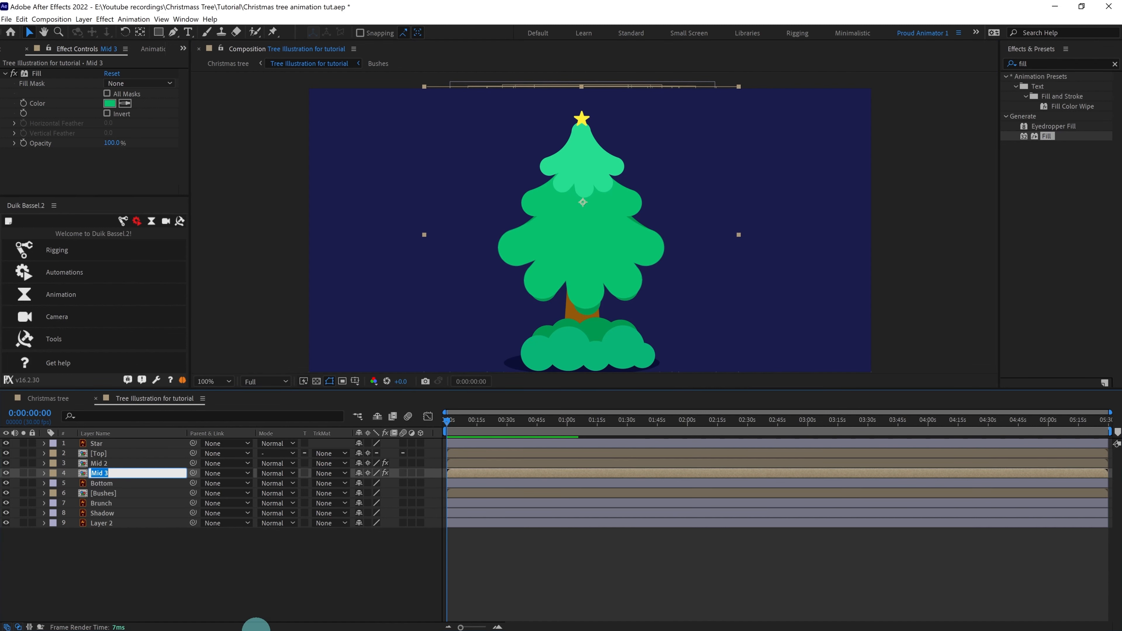
pyautogui.write('Bottom')
pyautogui.press('Return')
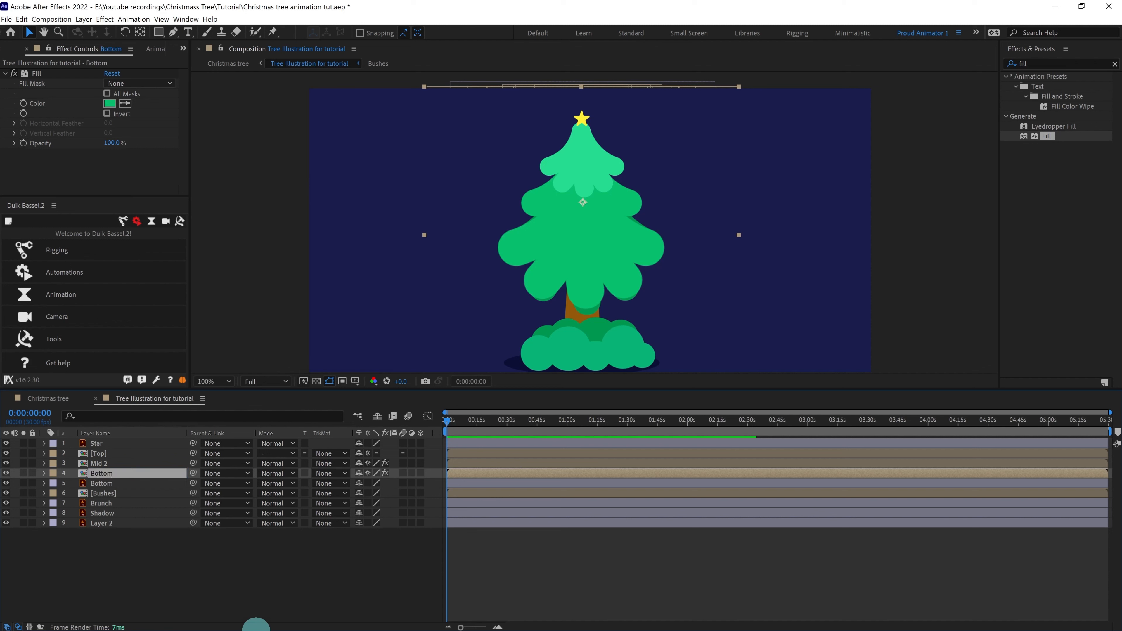
# Rename the Mid 2 layer as Mid
pyautogui.click(108, 464)
pyautogui.press('Return')
pyautogui.press('Return')
# Move the original Bottom artwork layer out from behind the tree into the empty area beside it
pyautogui.click(105, 473)
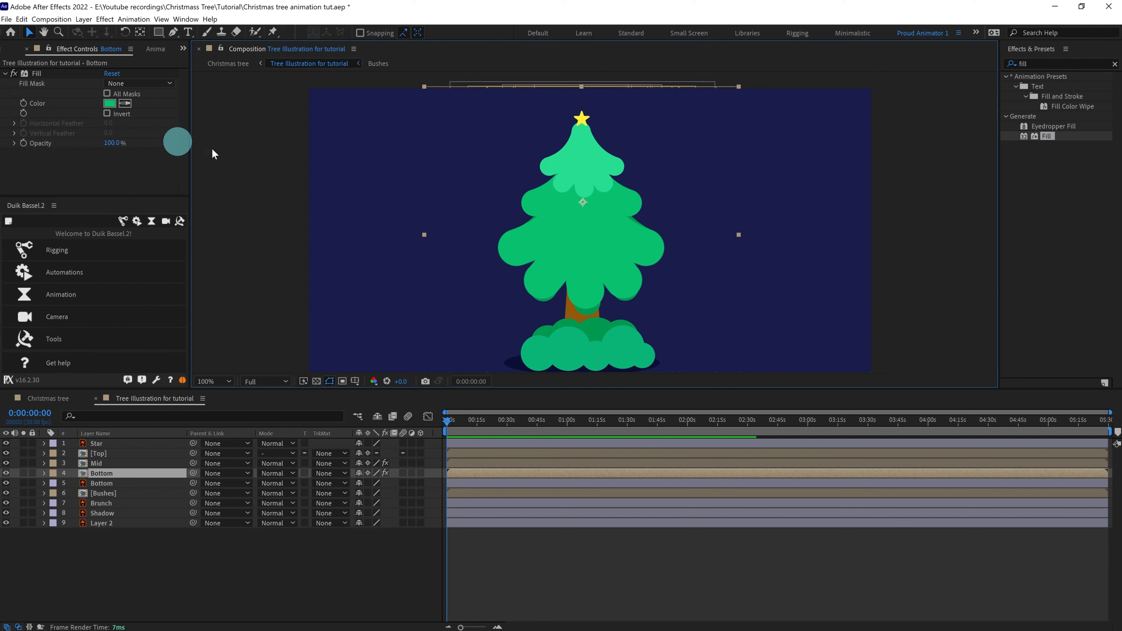
pyautogui.click(101, 483)
pyautogui.click(592, 262)
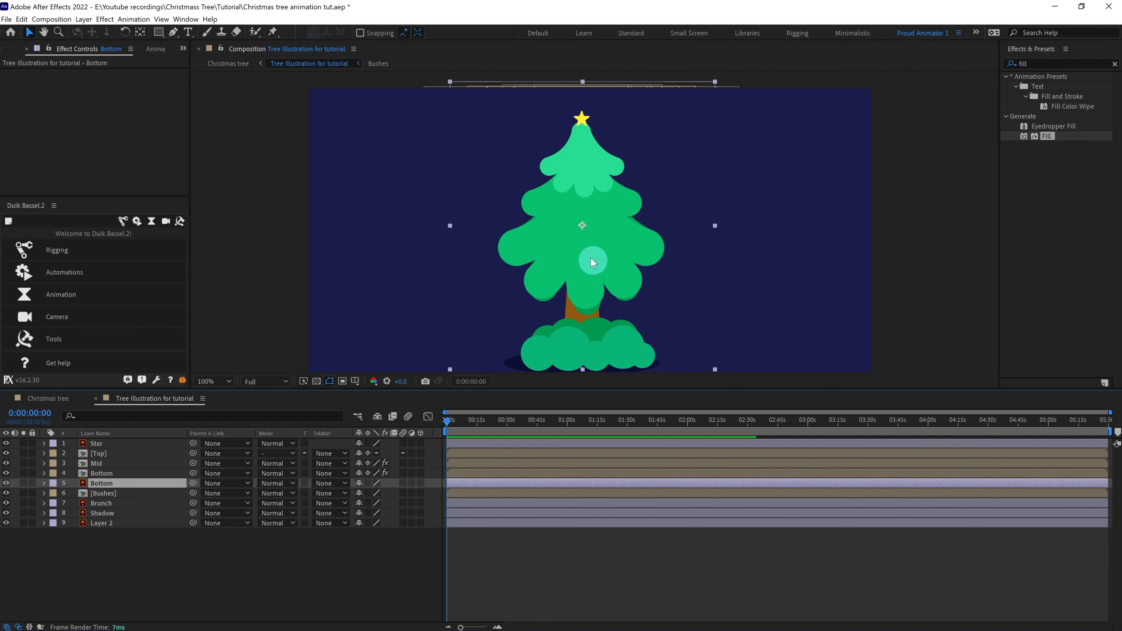
pyautogui.moveTo(592, 262); pyautogui.dragTo(739, 256)
pyautogui.press('Return')
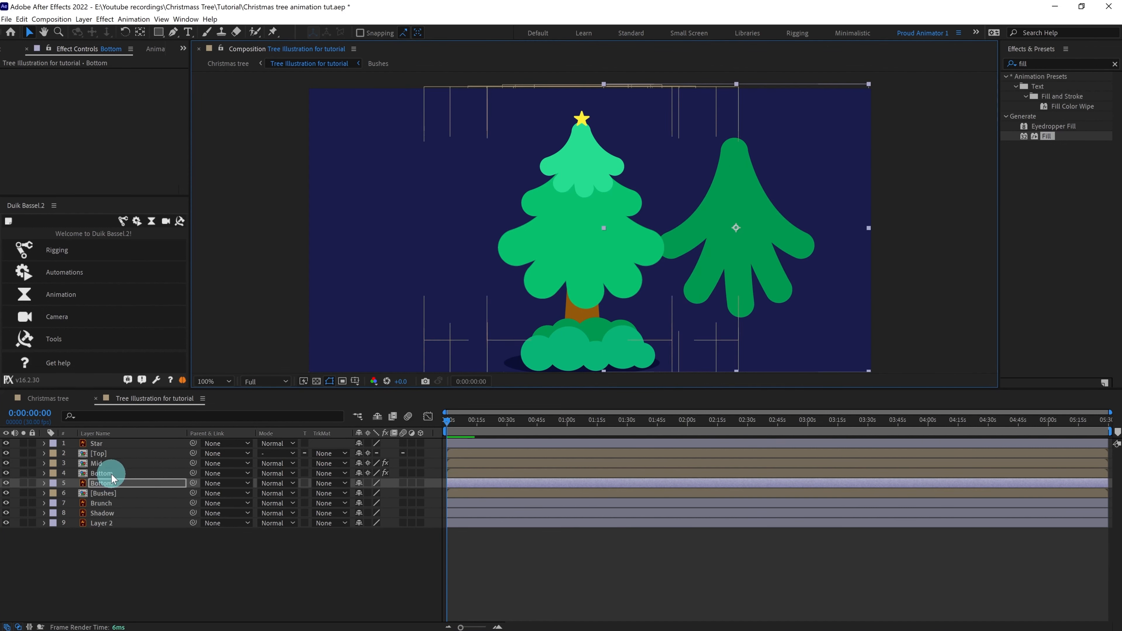
# Match the Bottom copy's fill color to the original dark green artwork, then delete the original Bottom artwork layer
pyautogui.click(101, 473)
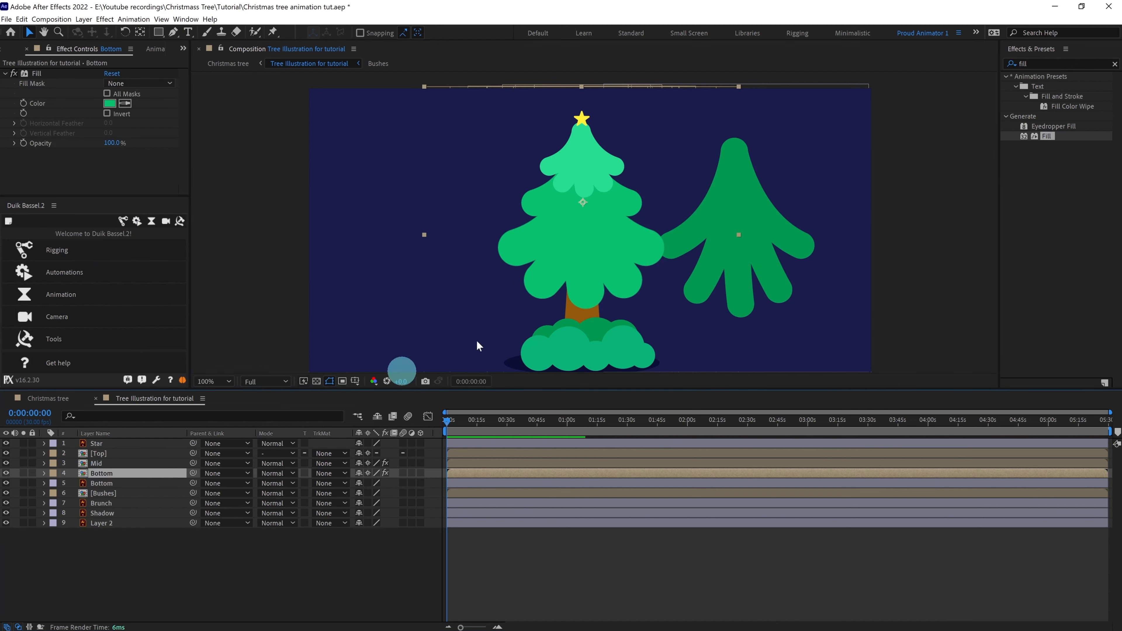
pyautogui.click(110, 103)
pyautogui.click(442, 265)
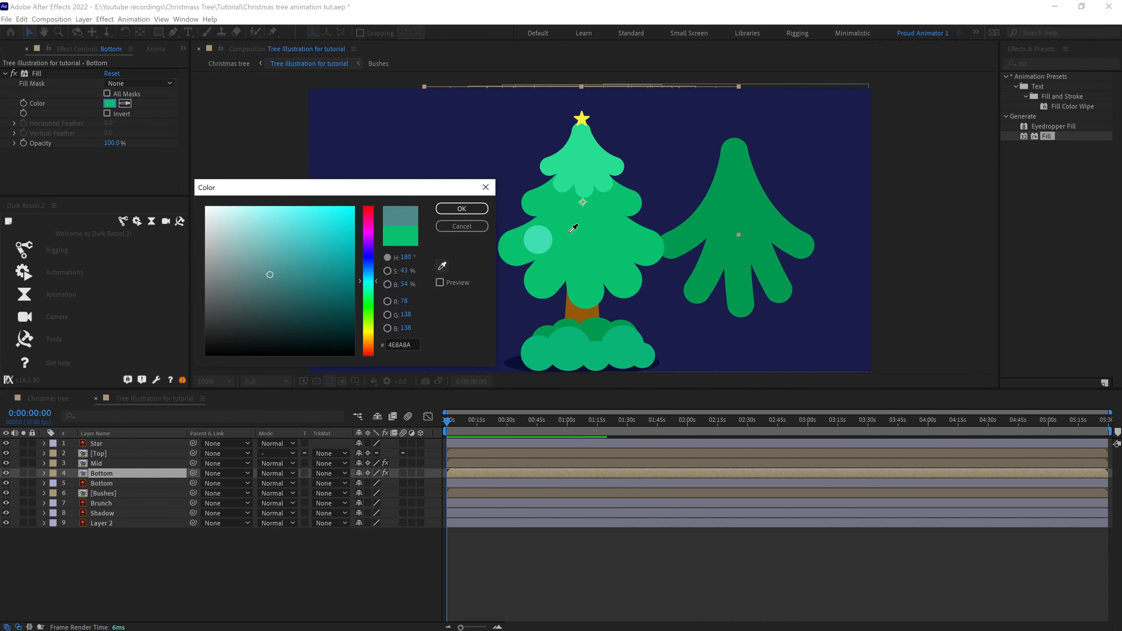
pyautogui.click(716, 204)
pyautogui.click(462, 208)
pyautogui.click(641, 581)
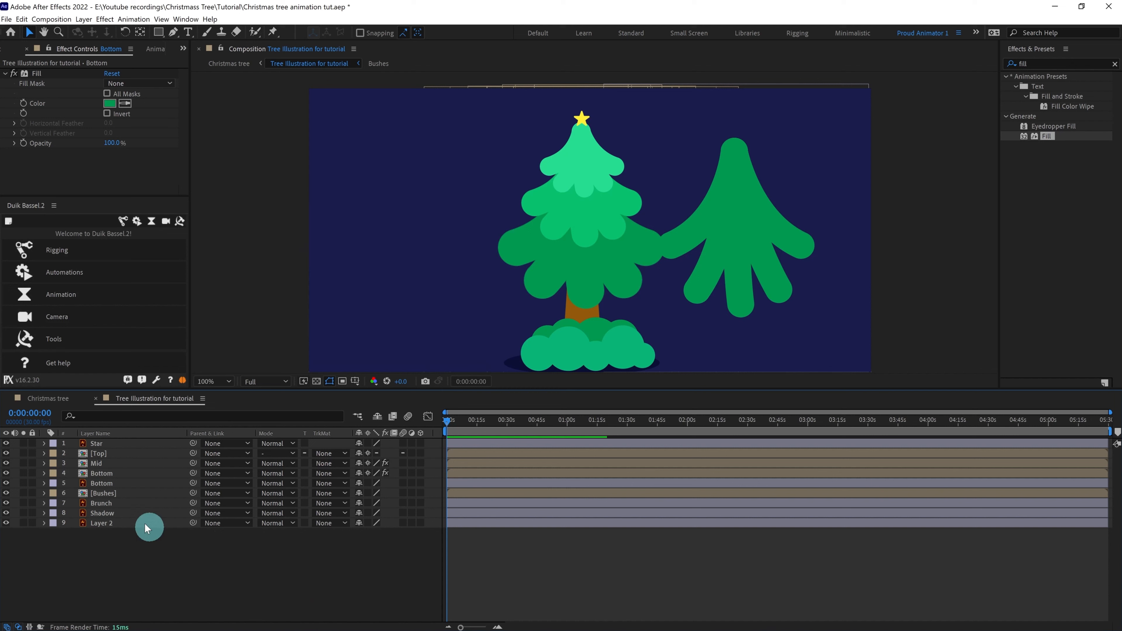
pyautogui.click(98, 483)
pyautogui.press('Delete')
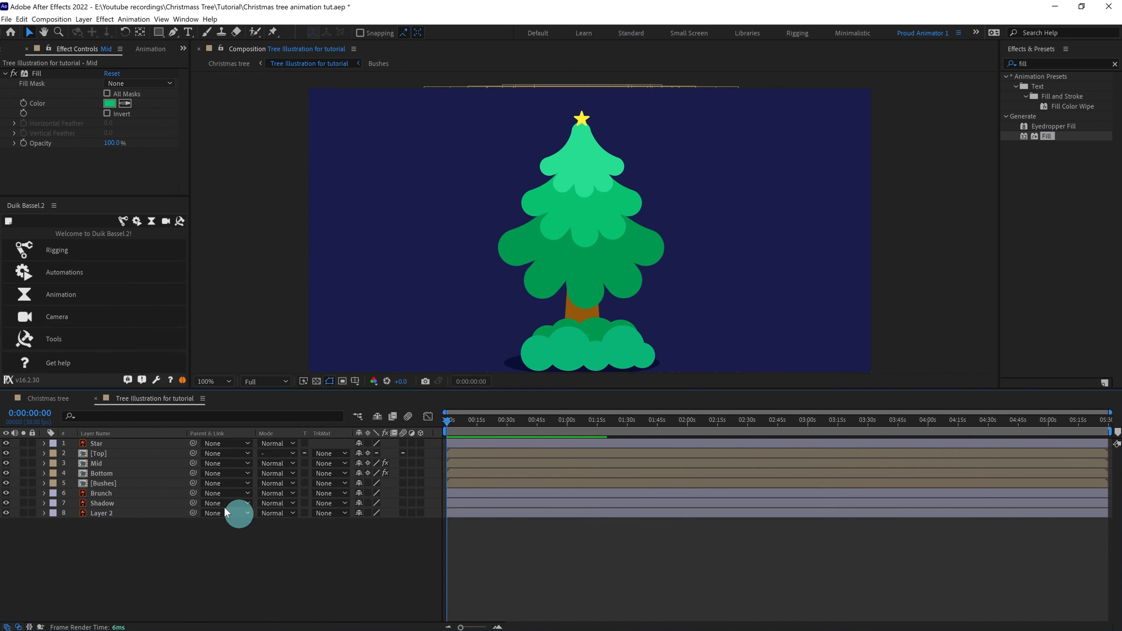
# Open the Top composition and create shapes from all five TL vector layers
pyautogui.doubleClick(99, 453)
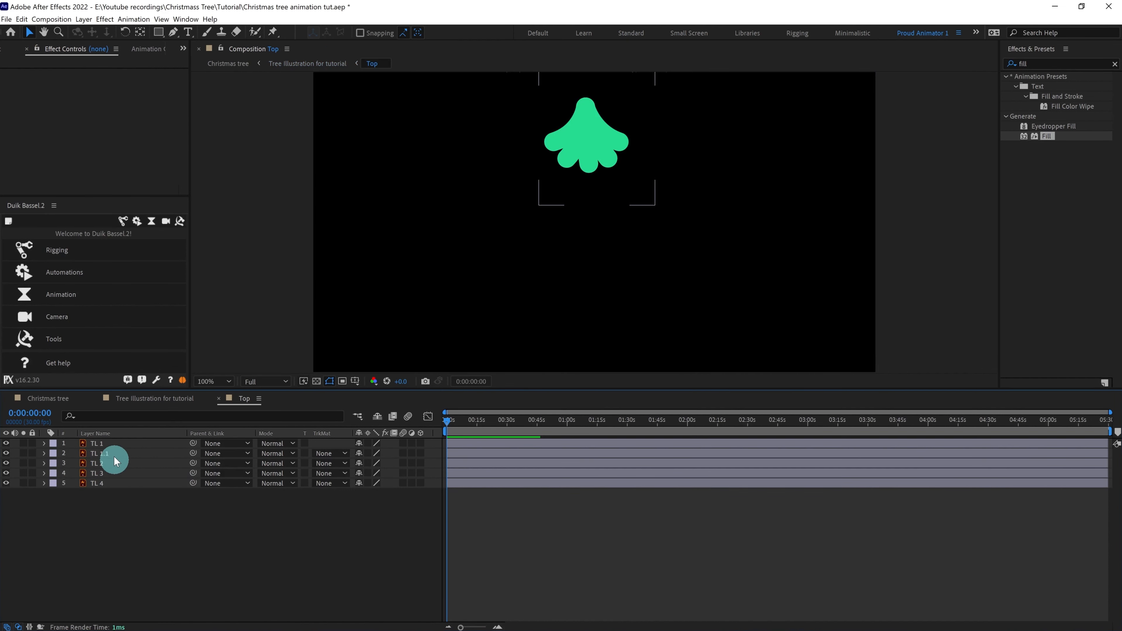
pyautogui.click(101, 444)
pyautogui.keyDown('shift'); pyautogui.click(101, 483); pyautogui.keyUp('shift')
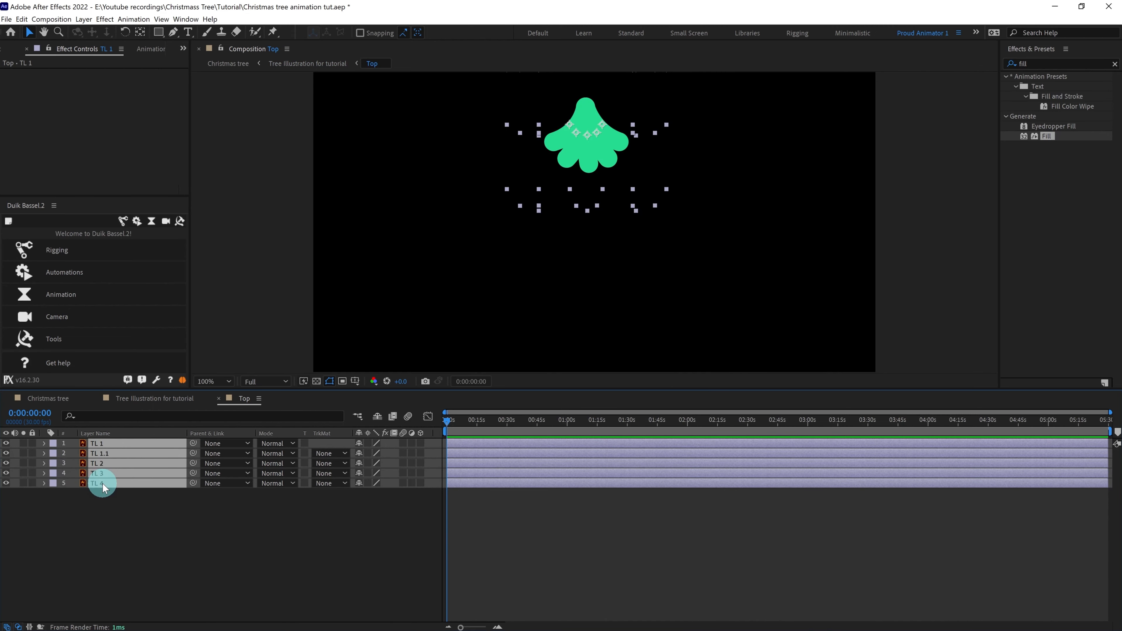
pyautogui.rightClick(95, 484)
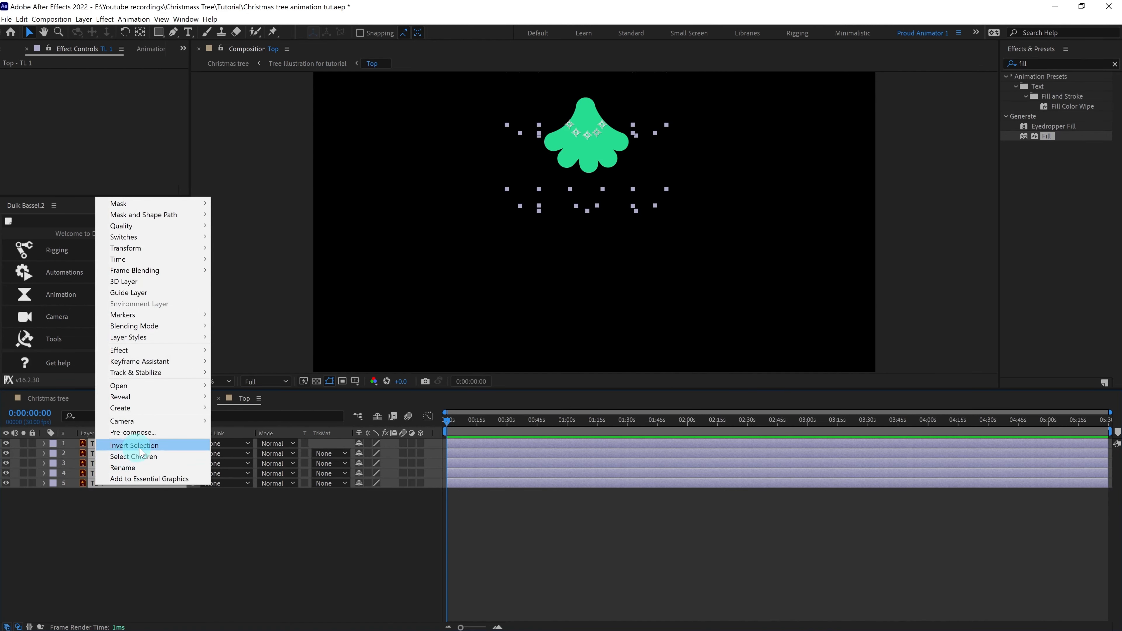
pyautogui.moveTo(185, 408)
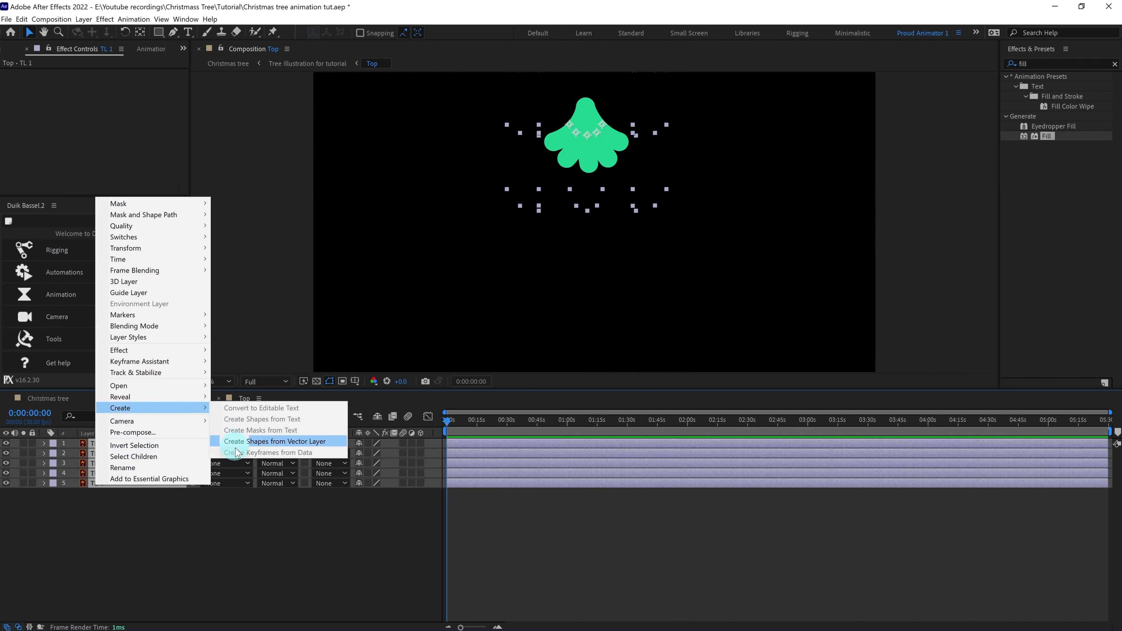
pyautogui.click(236, 440)
# Group the new outline shape layers above the vector layers and delete the five original TL vector layers
pyautogui.moveTo(128, 483); pyautogui.dragTo(126, 449)
pyautogui.click(105, 493)
pyautogui.keyDown('shift'); pyautogui.click(98, 532); pyautogui.keyUp('shift')
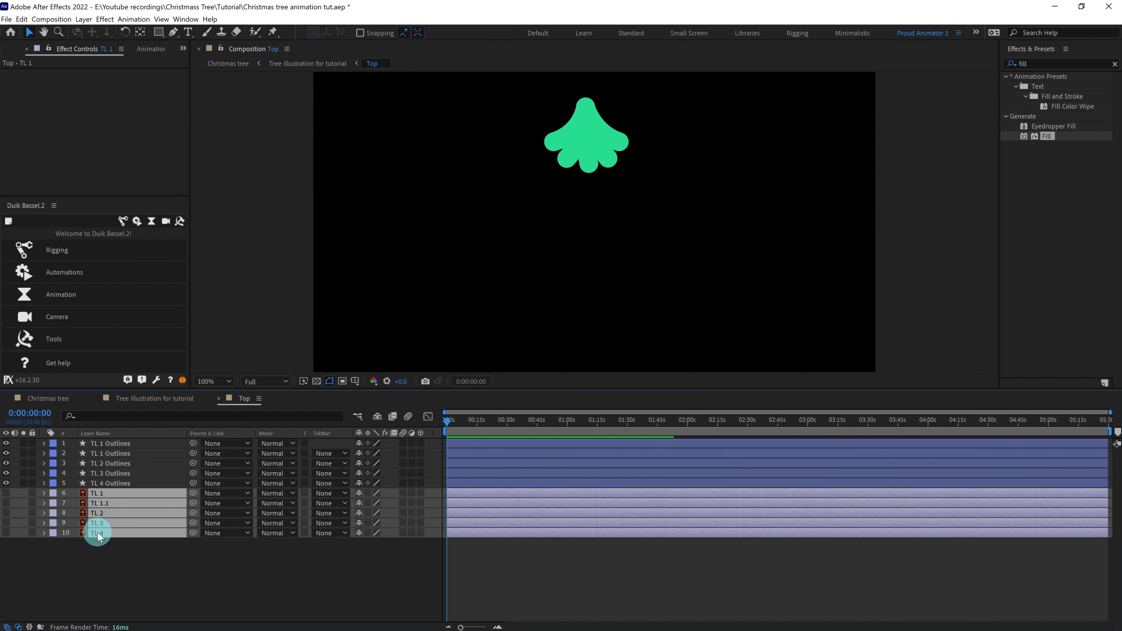
pyautogui.press('Delete')
# Remove "Outlines" from all five shape layer names, leaving TL 4, TL 3, TL 2 and TL 1 for the last two
pyautogui.click(120, 483)
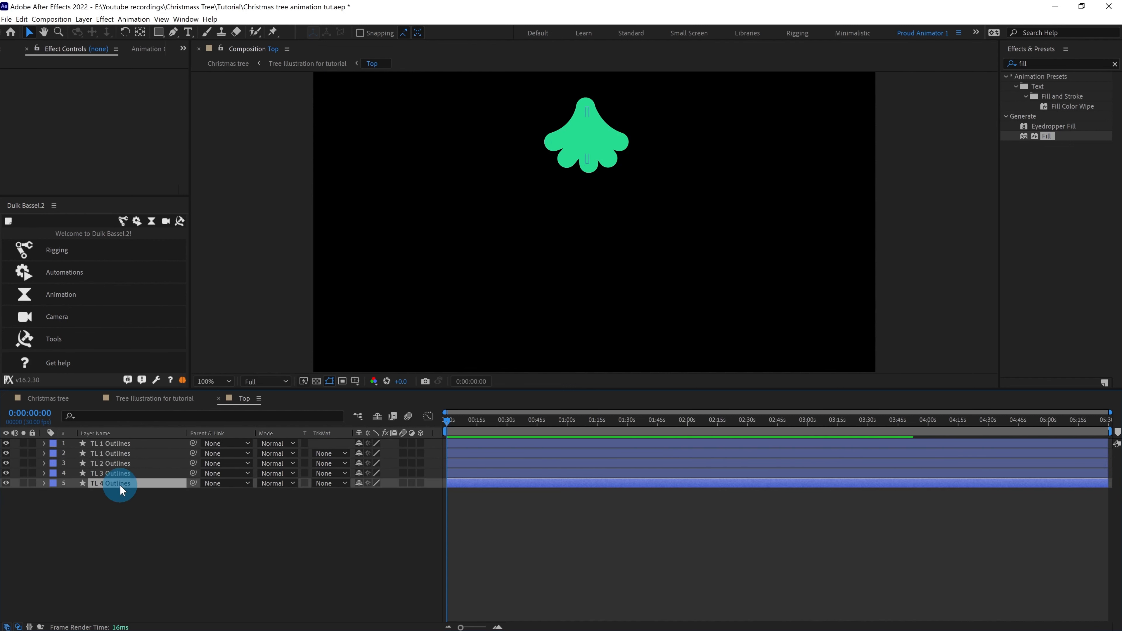
pyautogui.press('Return')
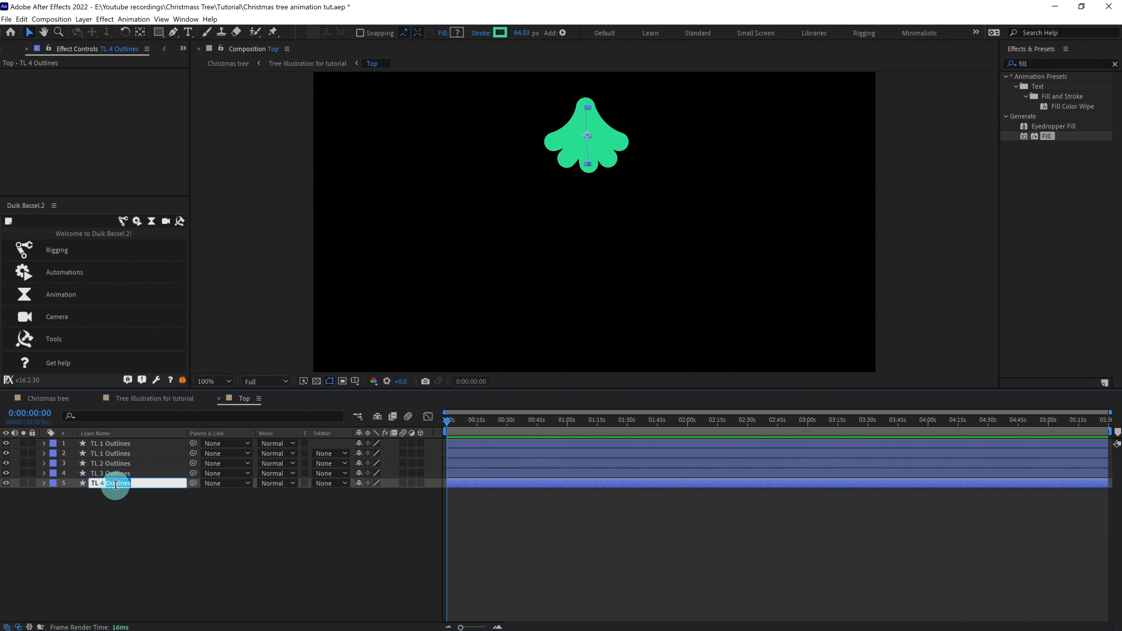
pyautogui.write('TL 4')
pyautogui.press('Return')
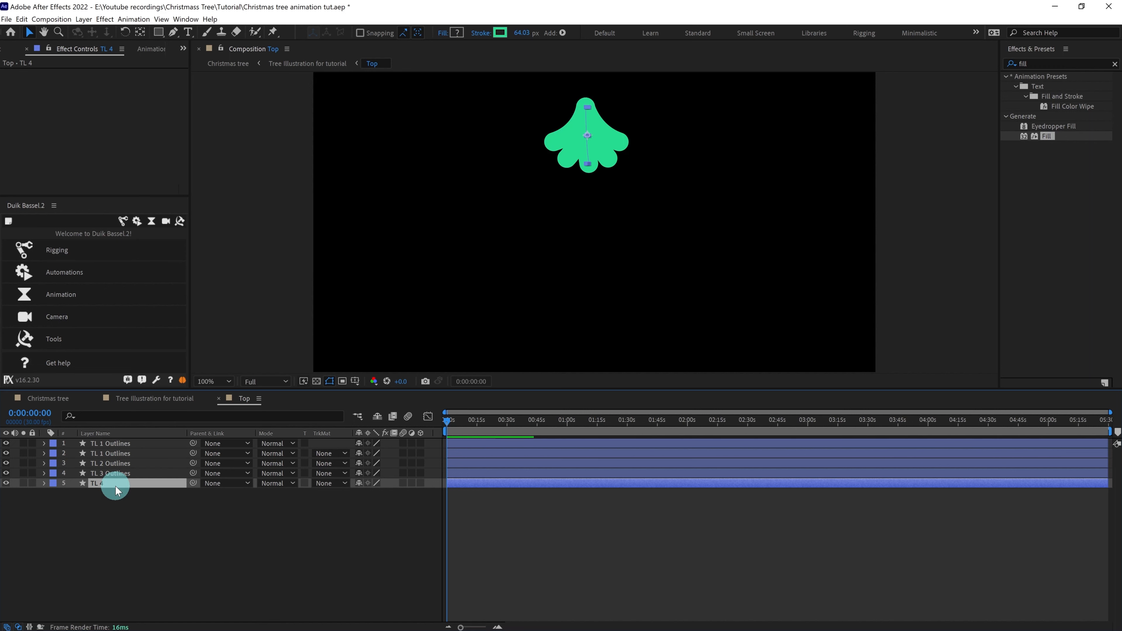
pyautogui.hotkey('ctrl', 'Up')
pyautogui.press('Return')
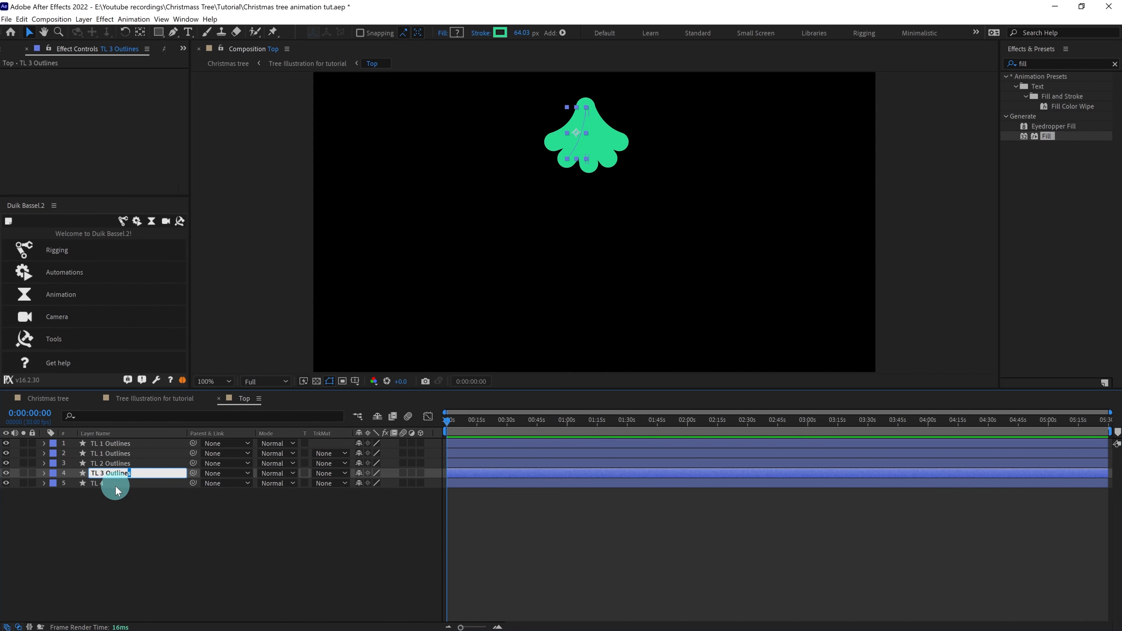
pyautogui.press('BackSpace')
pyautogui.press('Return')
pyautogui.hotkey('ctrl', 'Up')
pyautogui.press('Return')
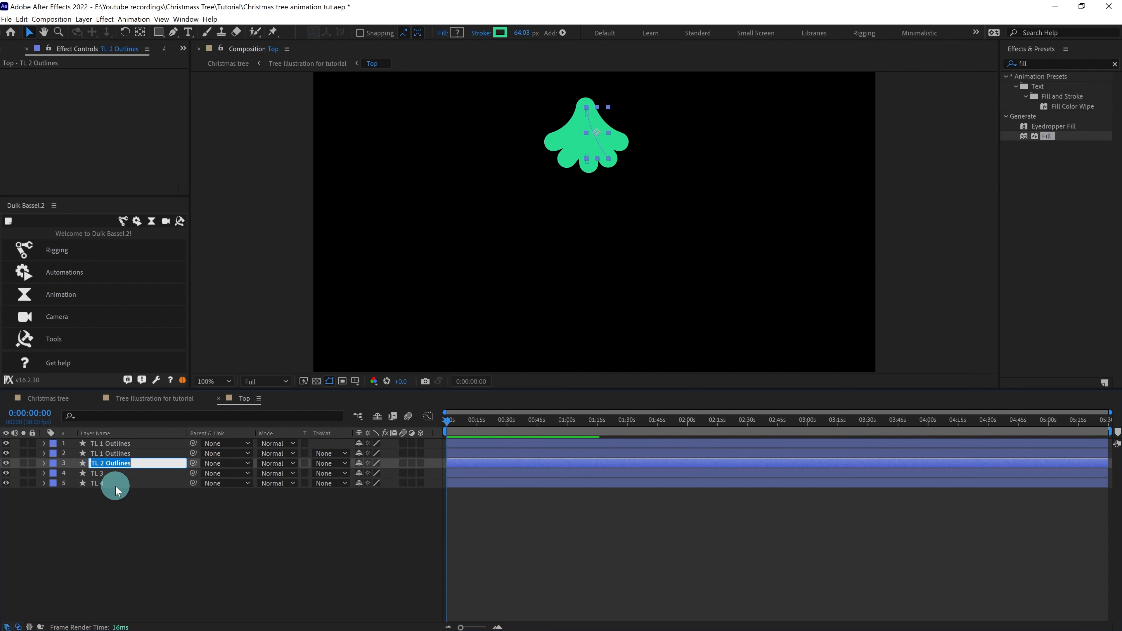
pyautogui.press('BackSpace')
pyautogui.press('Return')
pyautogui.hotkey('ctrl', 'Up')
pyautogui.press('Return')
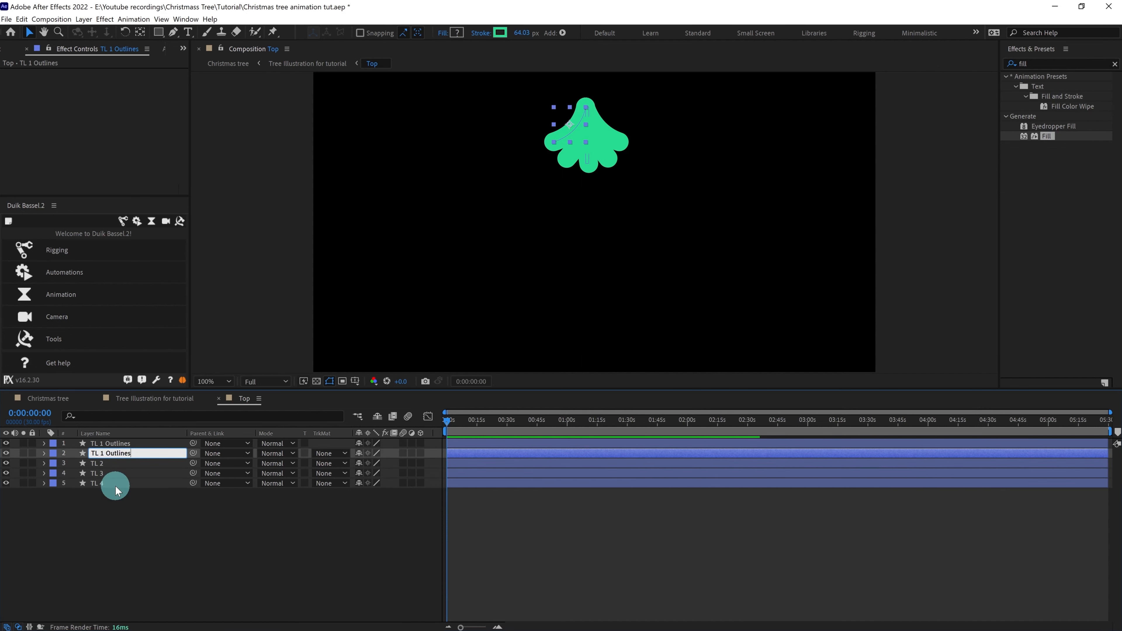
pyautogui.press('BackSpace')
pyautogui.press('Return')
pyautogui.hotkey('ctrl', 'Up')
pyautogui.press('Return')
pyautogui.press('BackSpace')
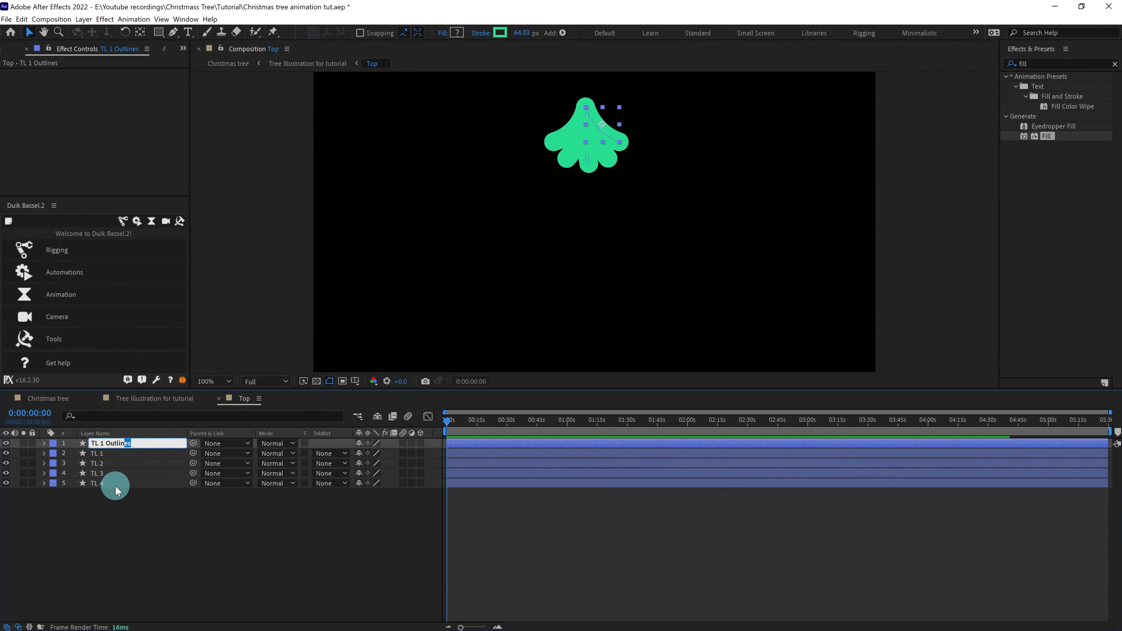
pyautogui.press('Return')
pyautogui.click(212, 530)
# Save the project and return to the Tree Illustration for tutorial composition
pyautogui.hotkey('ctrl', 's')
pyautogui.click(158, 399)
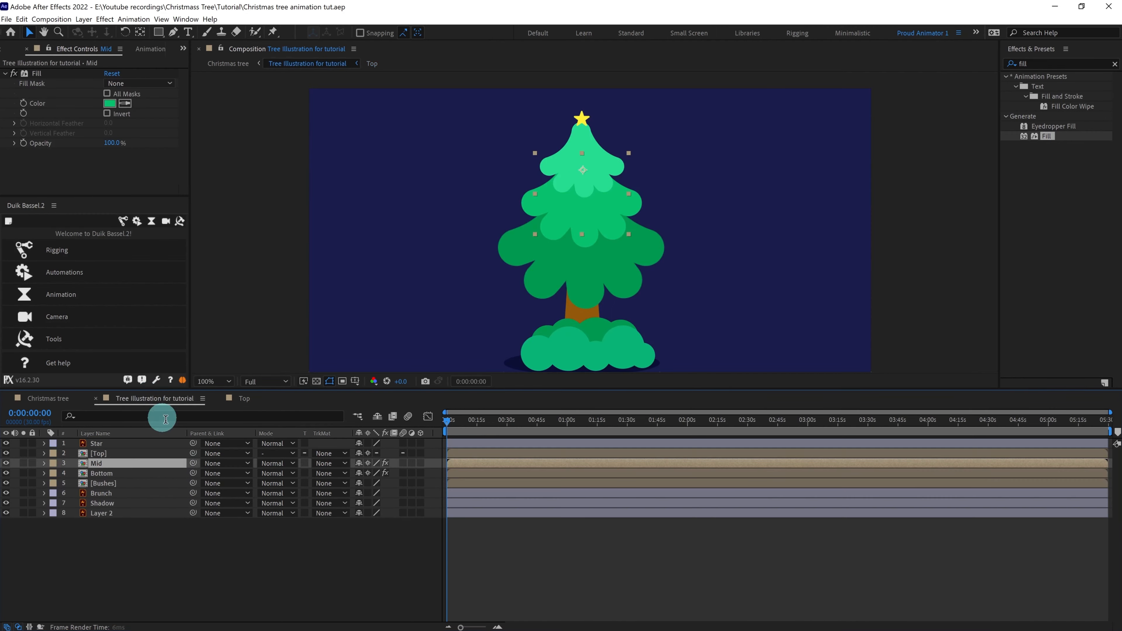
pyautogui.click(200, 554)
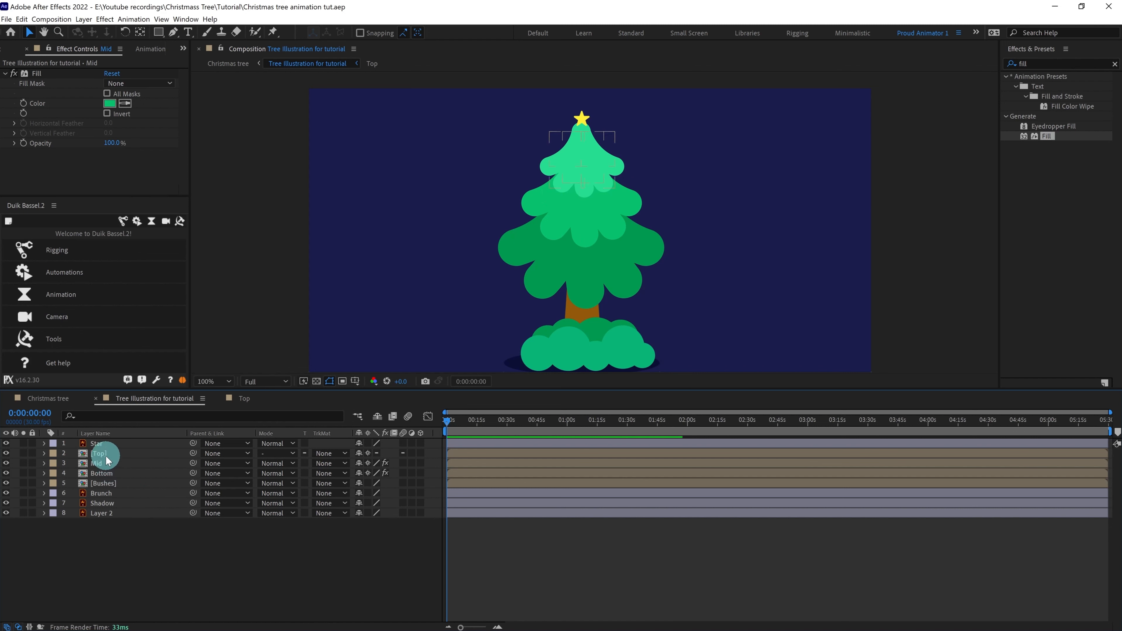
# Chain the tree layers by parenting Top to Mid, Mid to Bottom, and Star to Top
pyautogui.click(184, 452)
pyautogui.moveTo(193, 452); pyautogui.dragTo(113, 463)
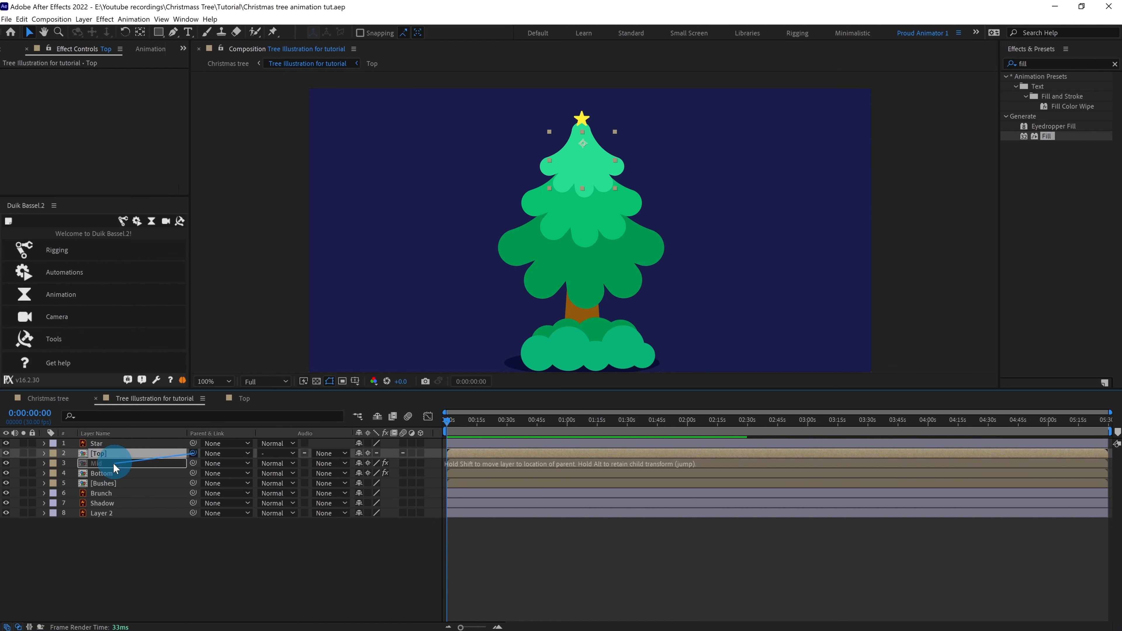
pyautogui.moveTo(196, 462); pyautogui.dragTo(124, 471)
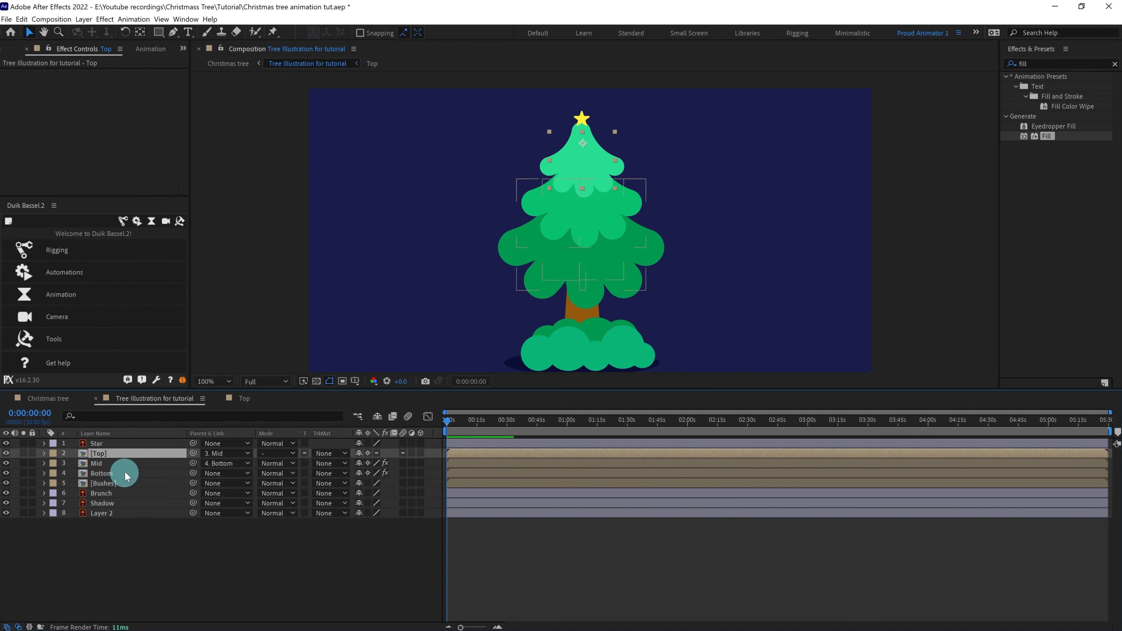
pyautogui.click(112, 443)
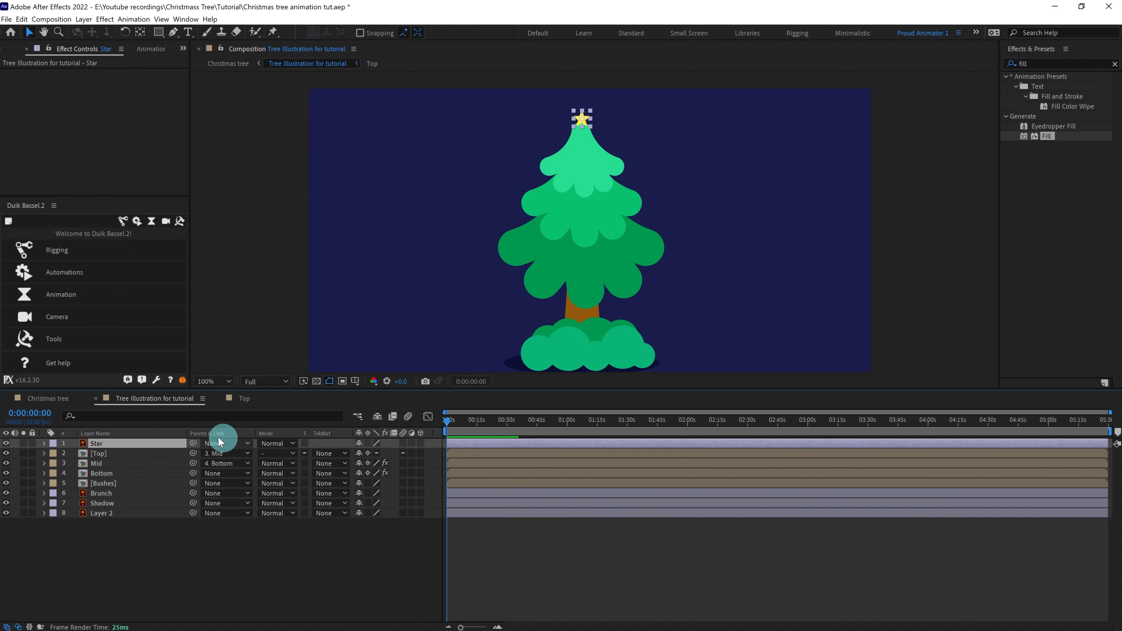
pyautogui.moveTo(173, 442); pyautogui.dragTo(118, 455)
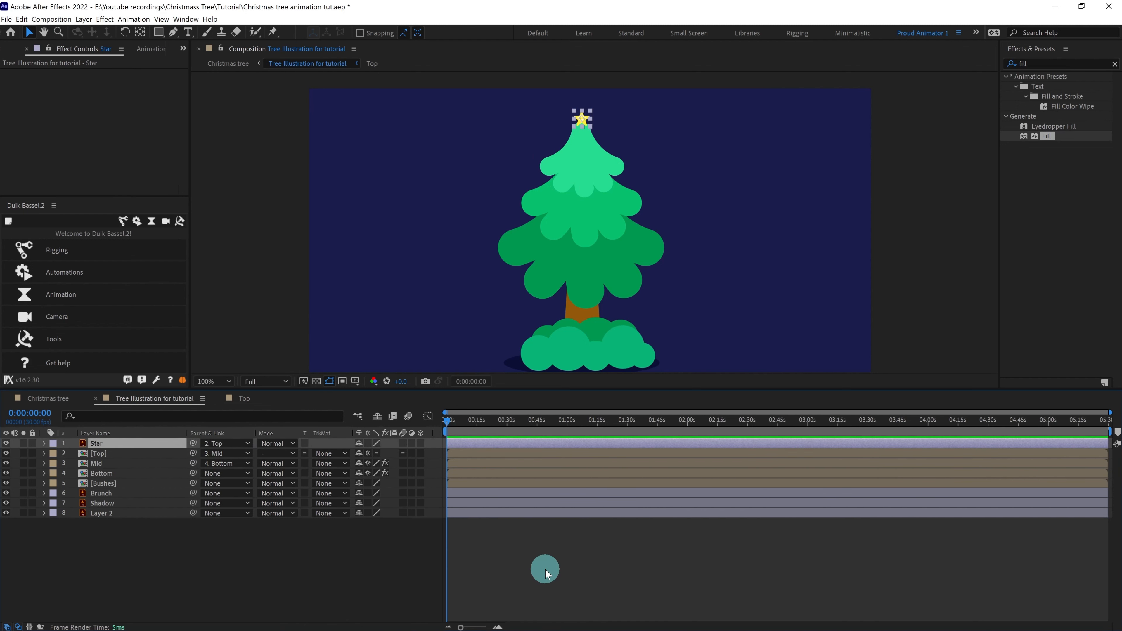
# Pre-compose the Star, Top, Mid, Bottom and Brunch layers as Tree and place it beneath Bushes in the layer order
pyautogui.keyDown('shift'); pyautogui.click(106, 493); pyautogui.keyUp('shift')
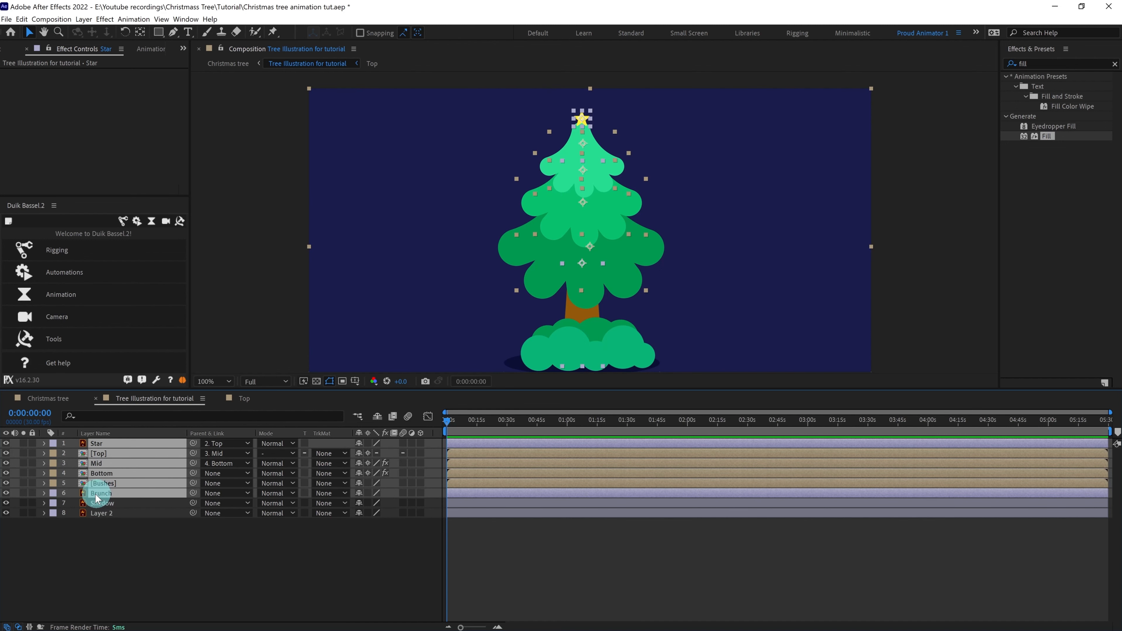
pyautogui.keyDown('ctrl'); pyautogui.click(102, 483); pyautogui.keyUp('ctrl')
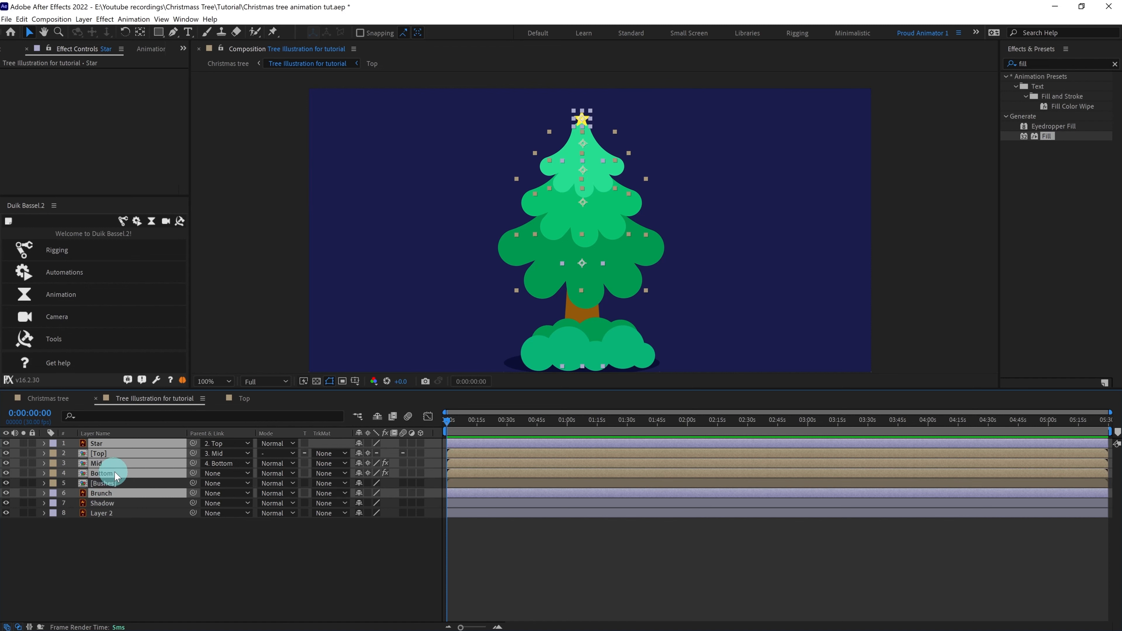
pyautogui.rightClick(115, 475)
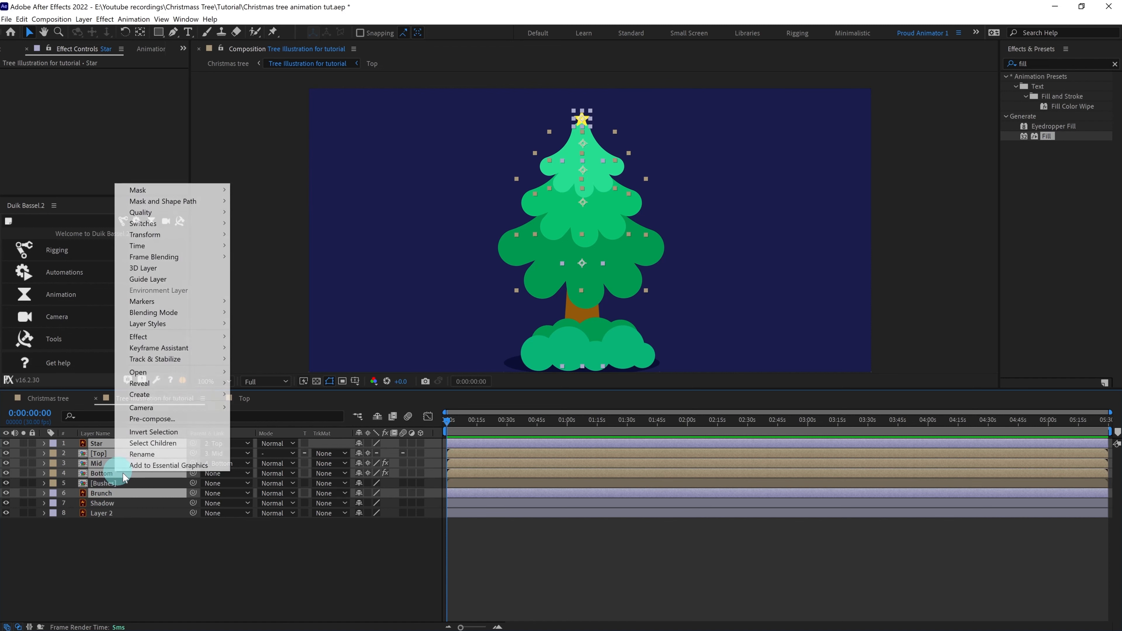
pyautogui.click(157, 420)
pyautogui.write('Tr')
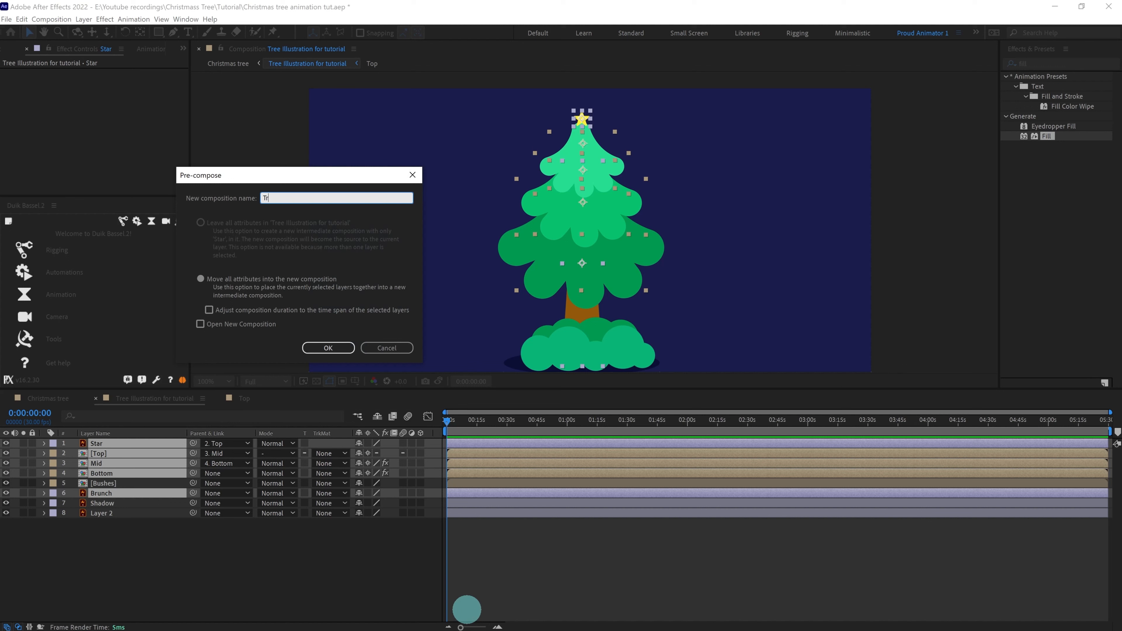
pyautogui.write('ee')
pyautogui.press('Return')
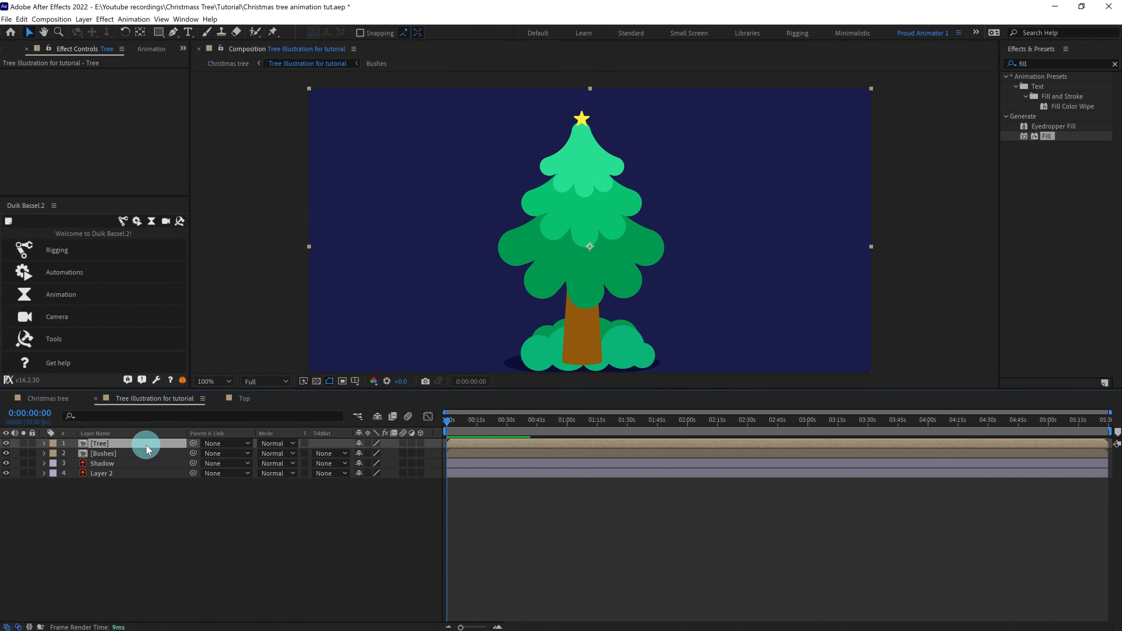
pyautogui.moveTo(146, 449); pyautogui.dragTo(141, 459)
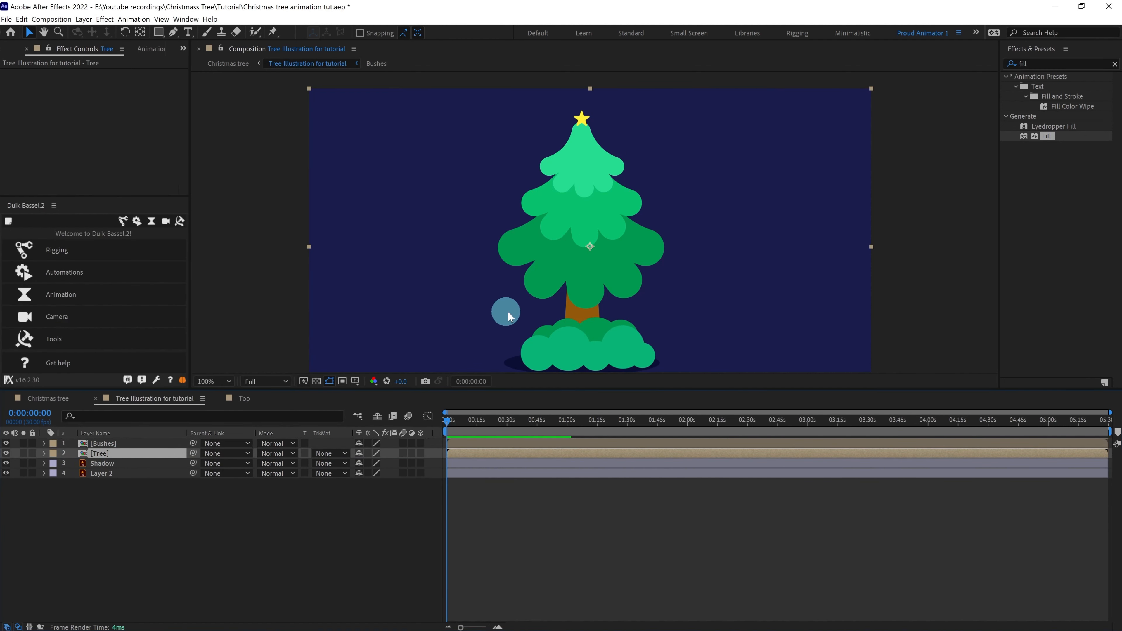
# Move the Tree layer's anchor point to the base of the trunk, soloing the layer while placing it
pyautogui.press('space')
pyautogui.moveTo(521, 312); pyautogui.dragTo(489, 237)
pyautogui.moveTo(505, 277); pyautogui.dragTo(505, 335)
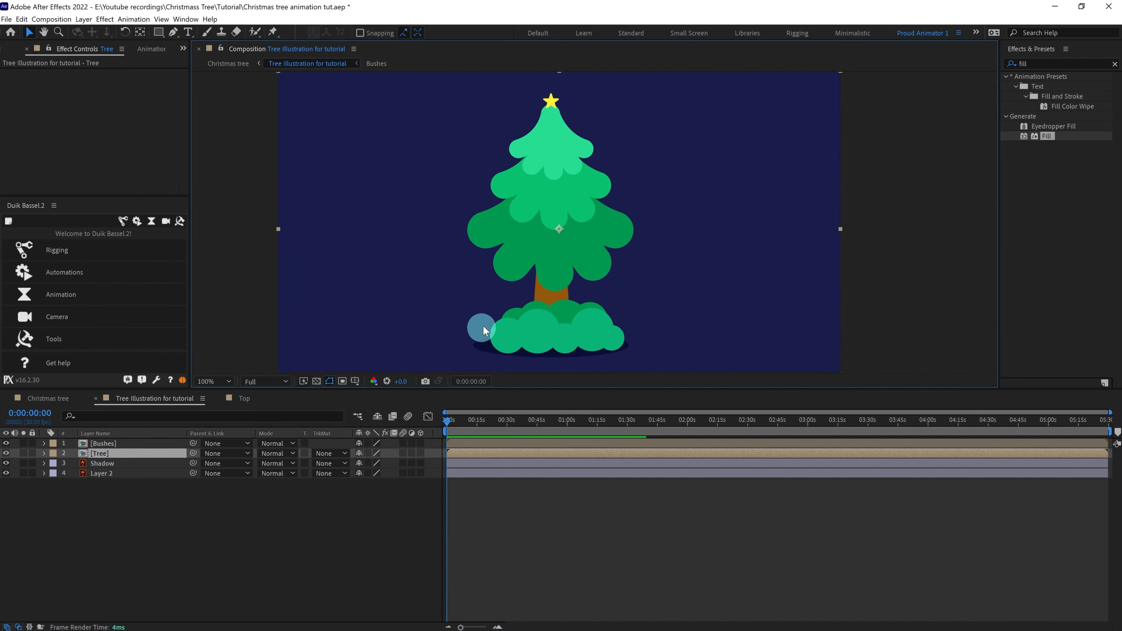
pyautogui.press('y')
pyautogui.moveTo(559, 226); pyautogui.dragTo(543, 189)
pyautogui.click(24, 454)
pyautogui.scroll(1, 523, 315)
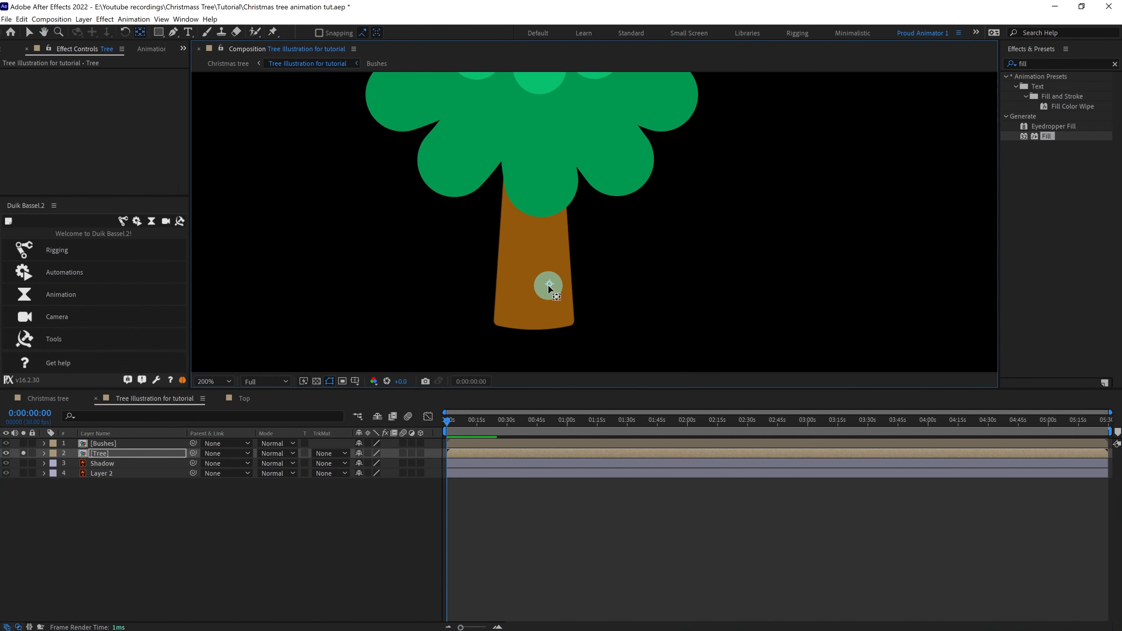
pyautogui.moveTo(536, 314); pyautogui.dragTo(536, 316)
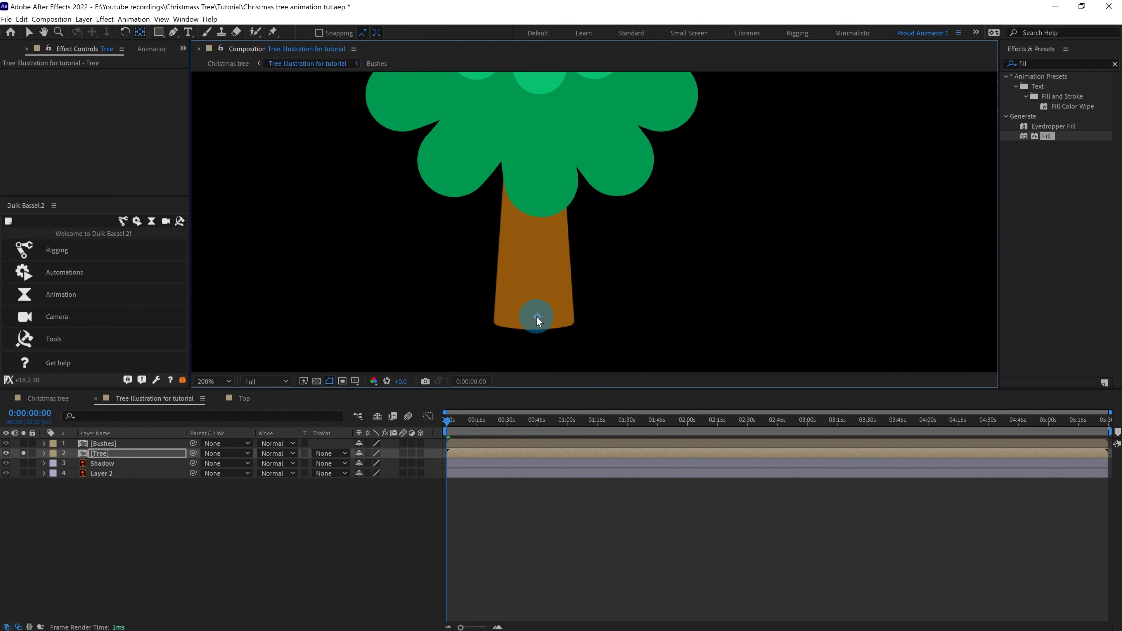
pyautogui.click(24, 453)
pyautogui.scroll(-1, 479, 249)
pyautogui.moveTo(478, 248); pyautogui.dragTo(461, 322)
pyautogui.click(566, 554)
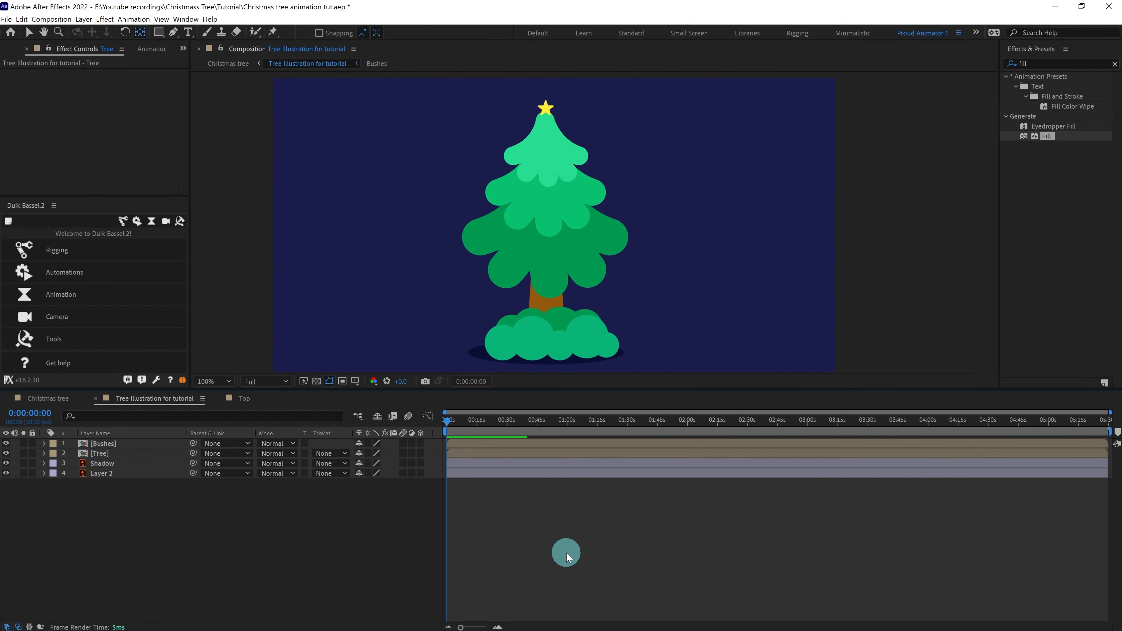
# Move the current time to 0:00:05:00 in the Tree Illustration for tutorial composition
pyautogui.moveTo(33, 416); pyautogui.dragTo(35, 416)
pyautogui.click(34, 416)
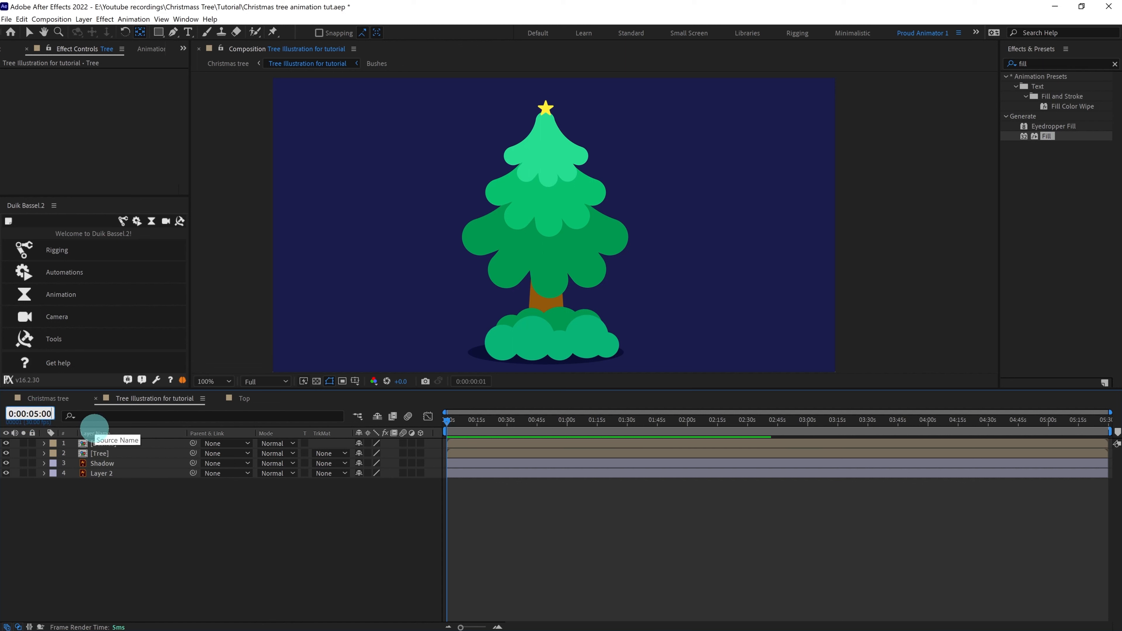
pyautogui.write('0:00:05:00')
pyautogui.press('Return')
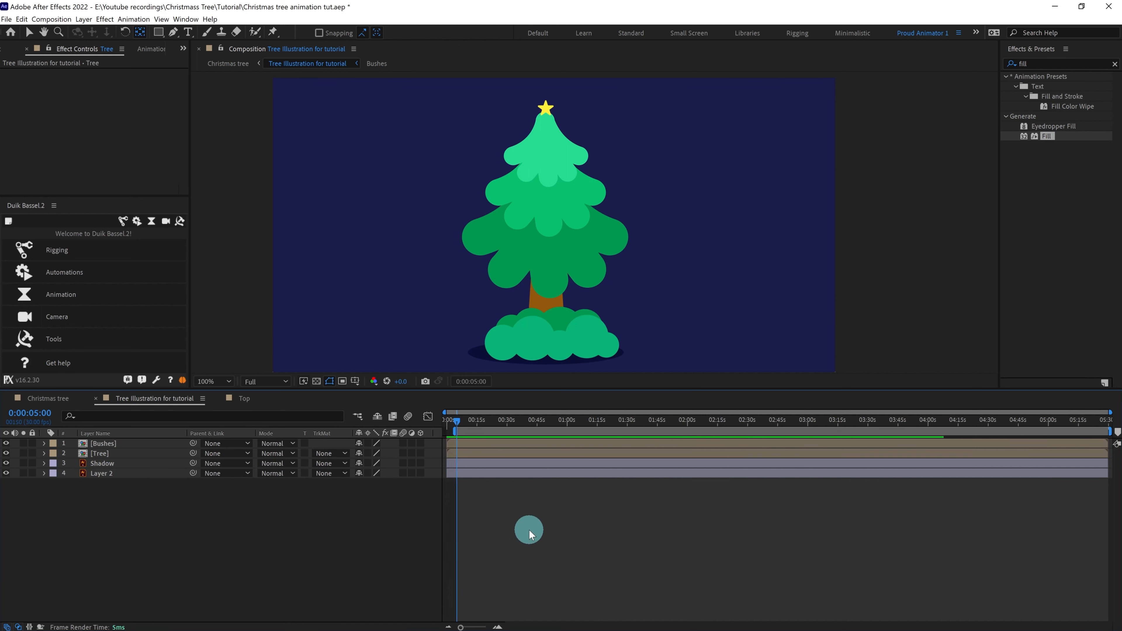
pyautogui.press('=')
pyautogui.press('=')
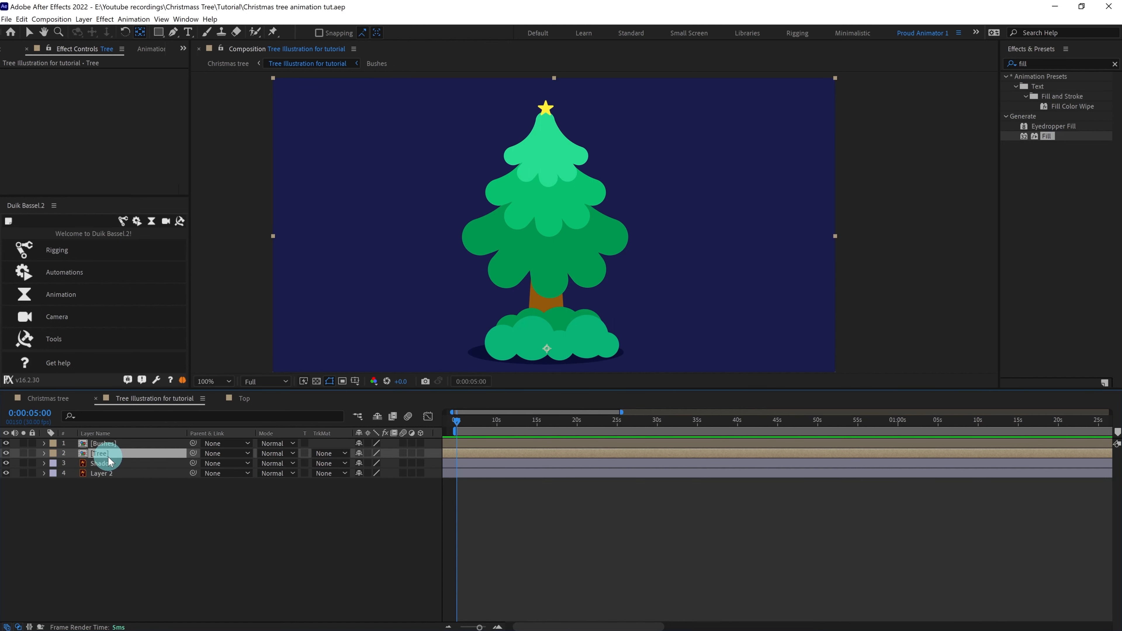
# Add a starting Scale keyframe to the Tree layer at 0:00:05:00 and advance the current time 8 frames to 0:00:05:08
pyautogui.press('s')
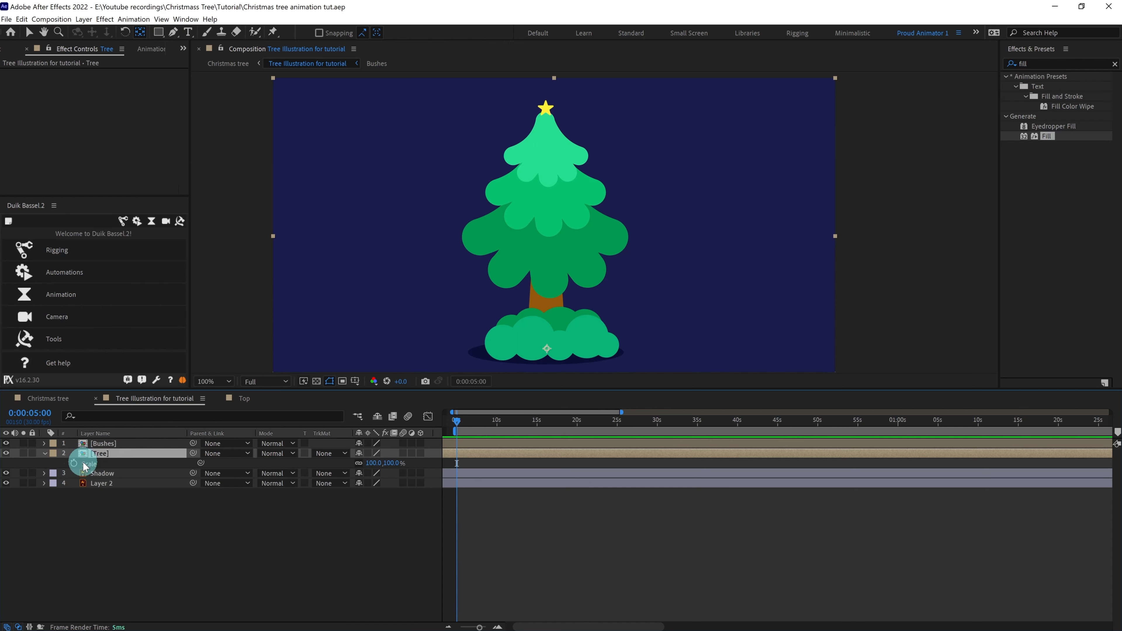
pyautogui.click(73, 462)
pyautogui.click(30, 413)
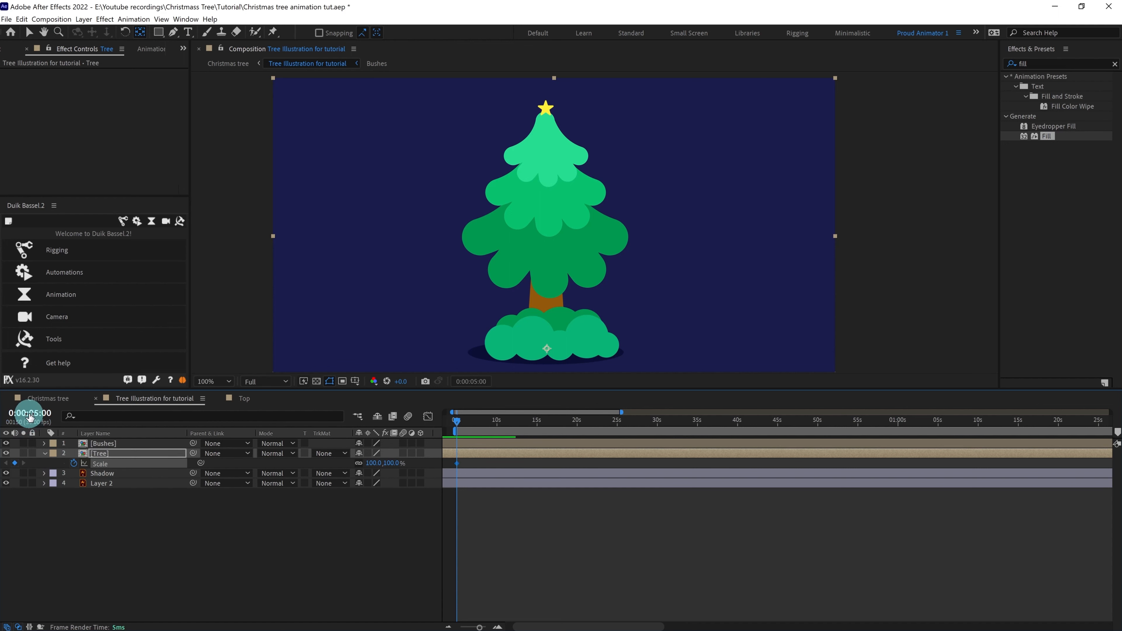
pyautogui.write('+')
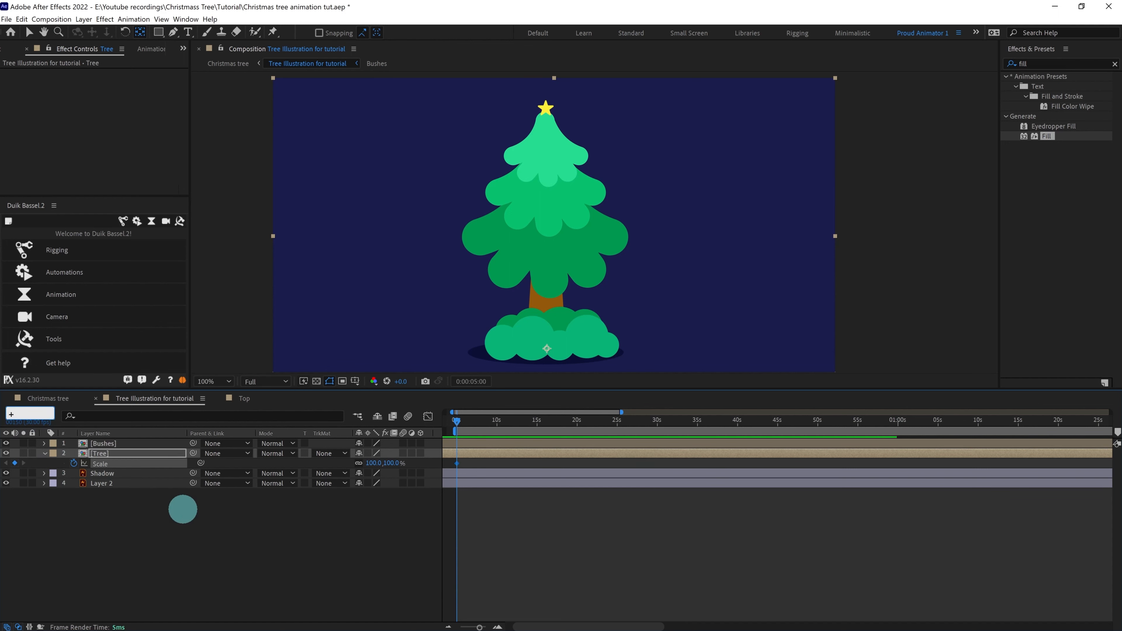
pyautogui.write('8')
pyautogui.press('Return')
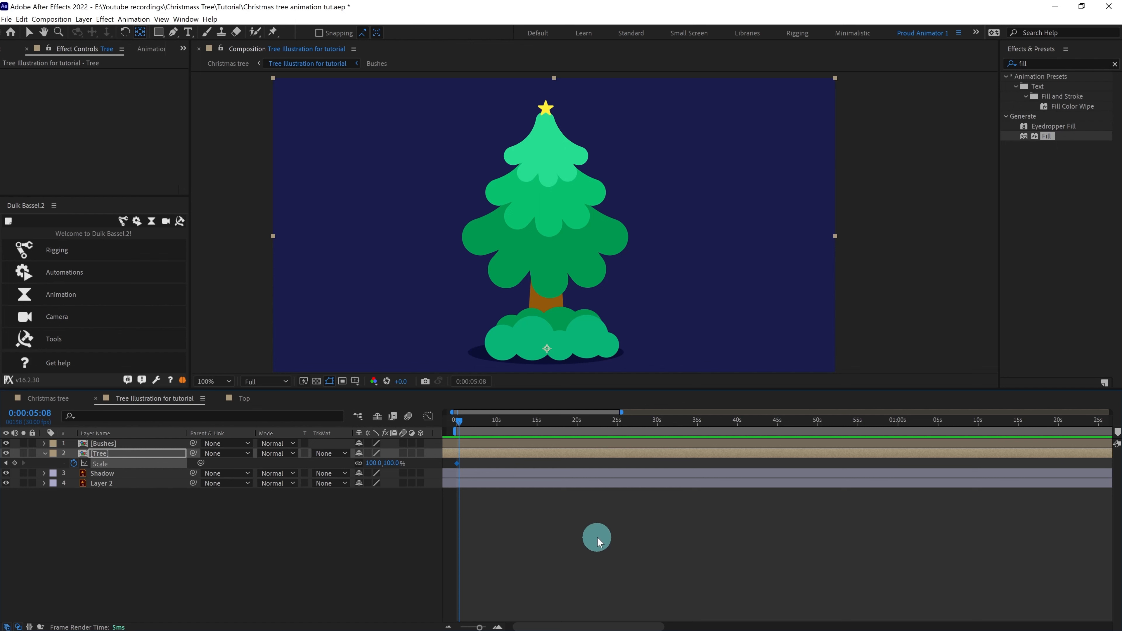
# Unlink the Tree layer's scale proportions and set its scale to 105% wide and 95% high at 0:00:05:08
pyautogui.press('=')
pyautogui.press('=')
pyautogui.press('=')
pyautogui.press('=')
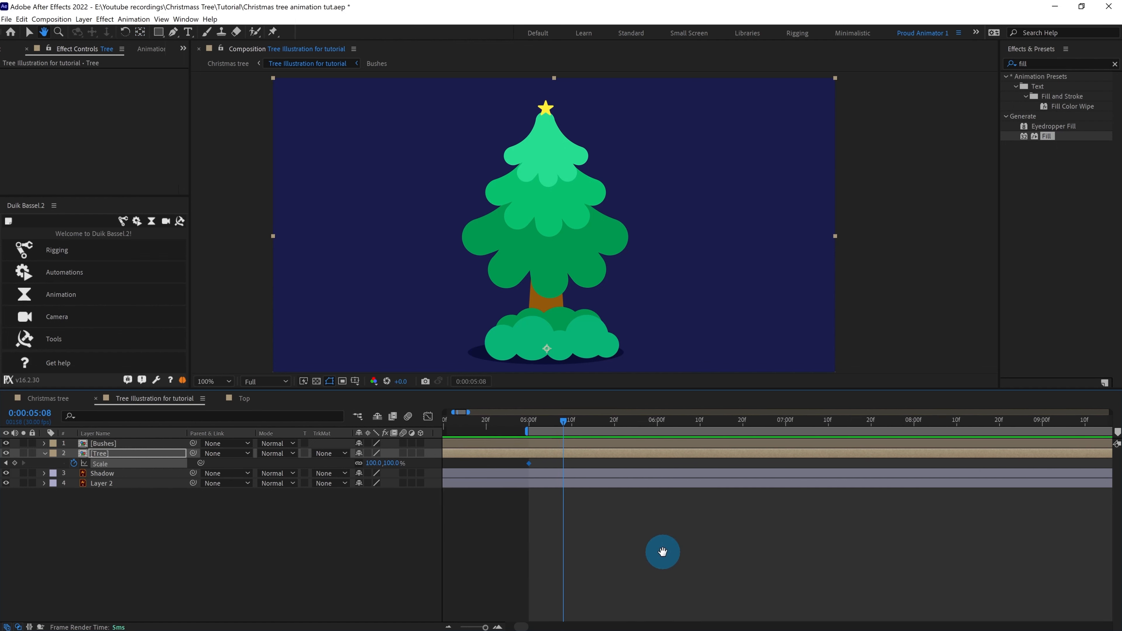
pyautogui.click(358, 464)
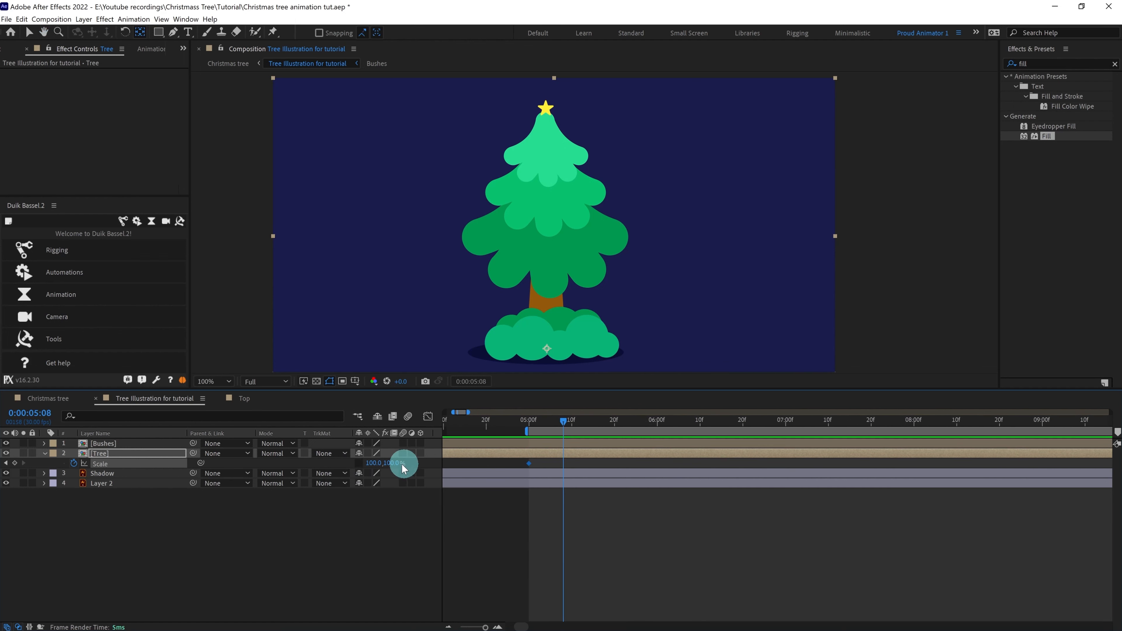
pyautogui.click(373, 463)
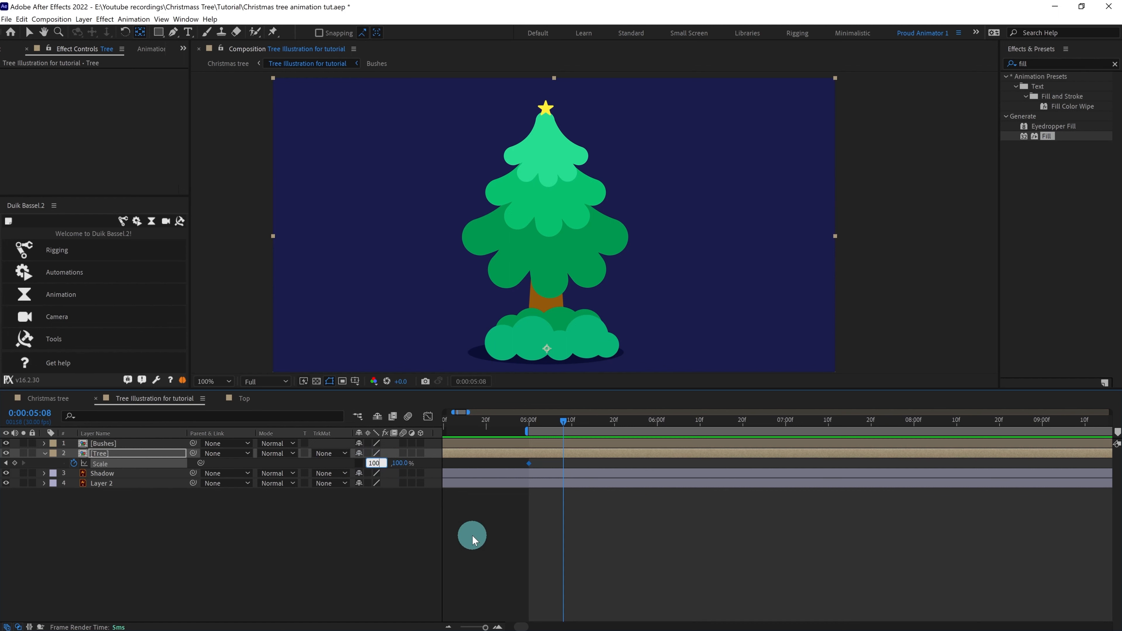
pyautogui.write('+5')
pyautogui.press('Tab')
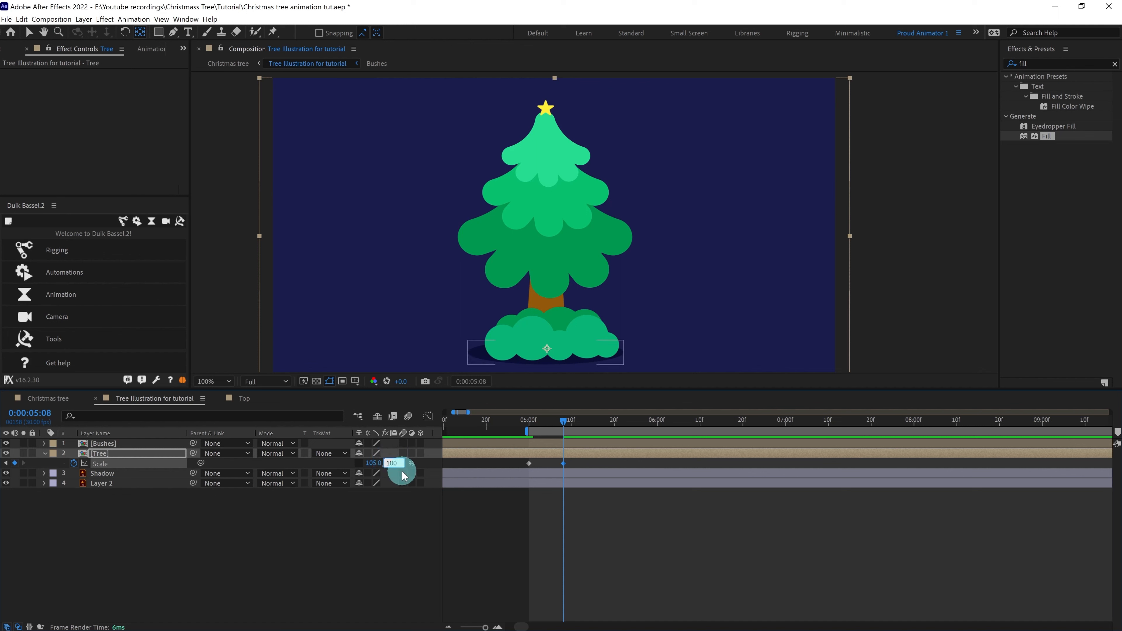
pyautogui.write('-5')
pyautogui.press('Return')
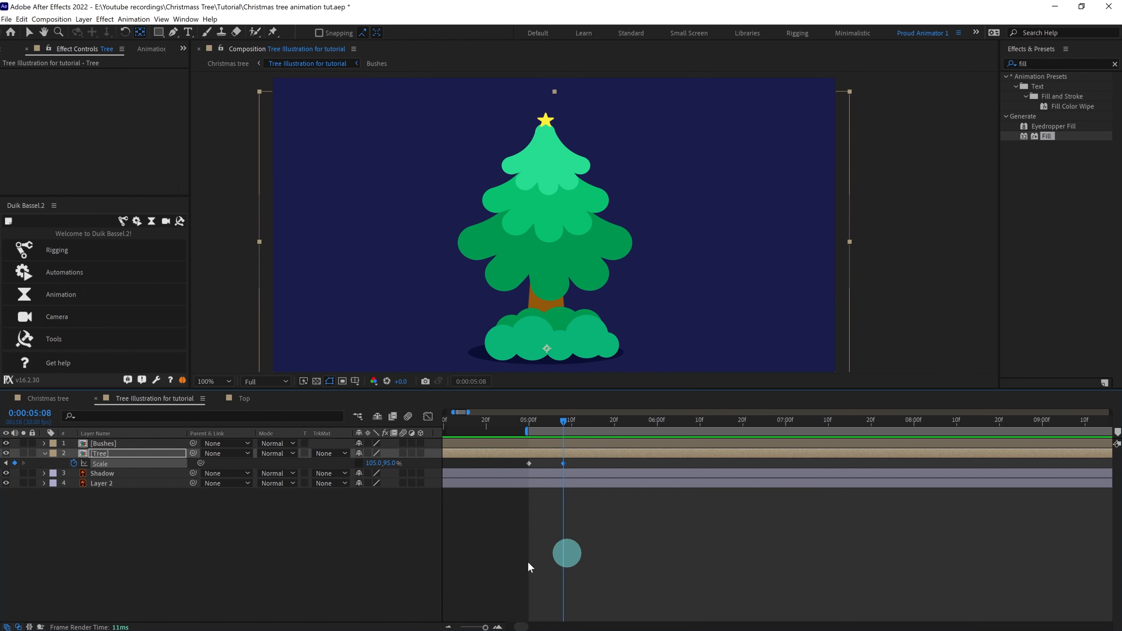
# Advance the current time 8 frames and duplicate the first Tree Scale keyframe at 0:00:05:16
pyautogui.click(30, 413)
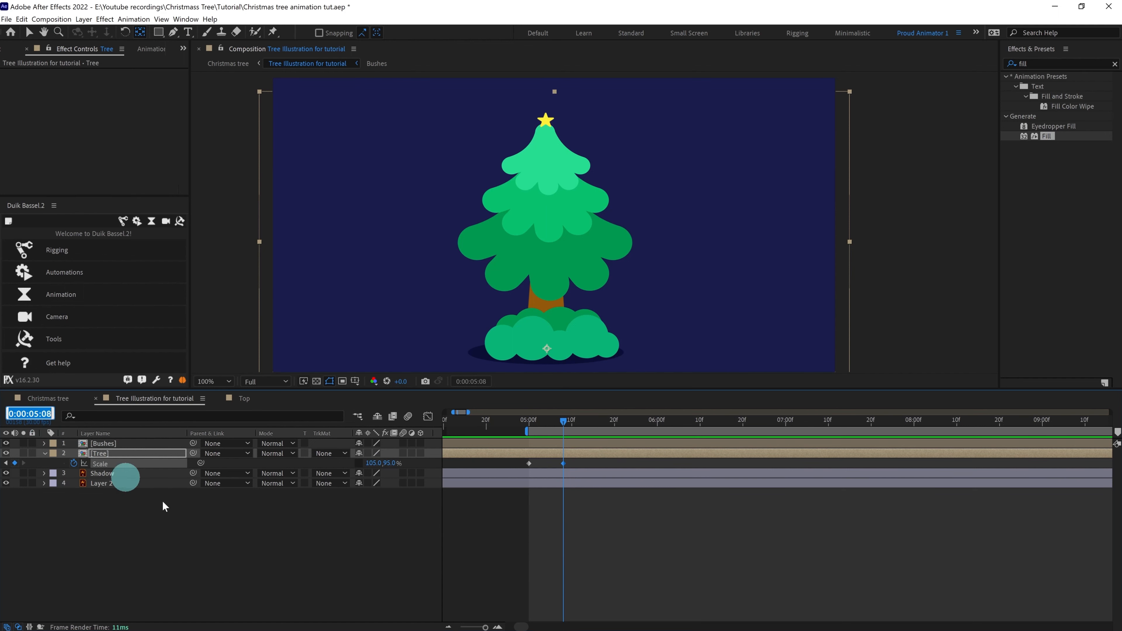
pyautogui.write('+8')
pyautogui.press('Return')
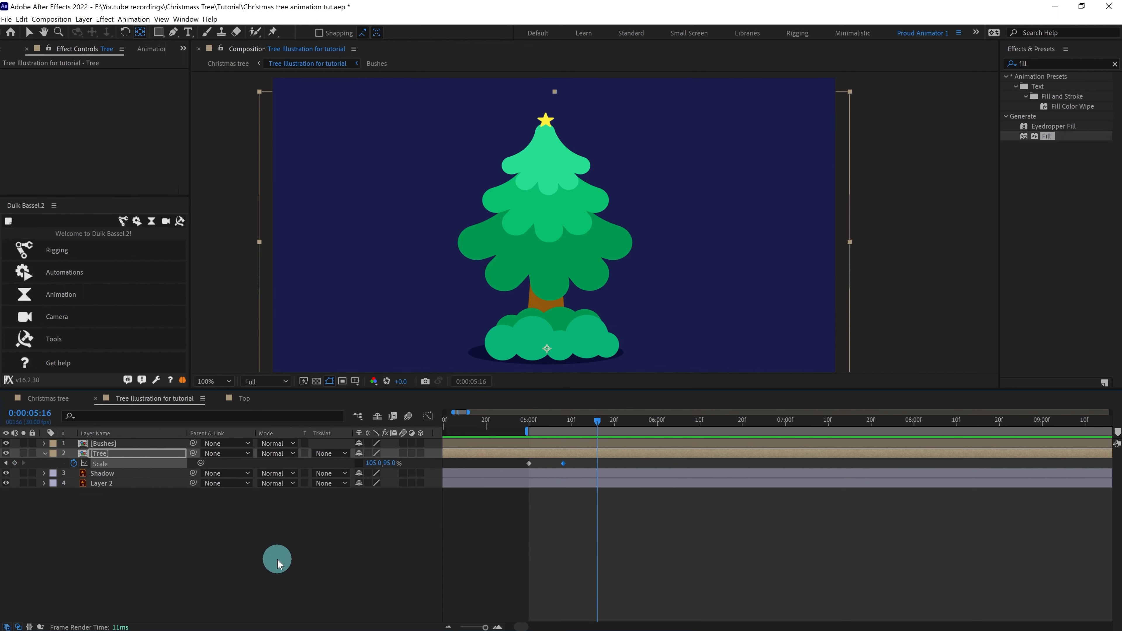
pyautogui.moveTo(538, 464); pyautogui.dragTo(510, 466)
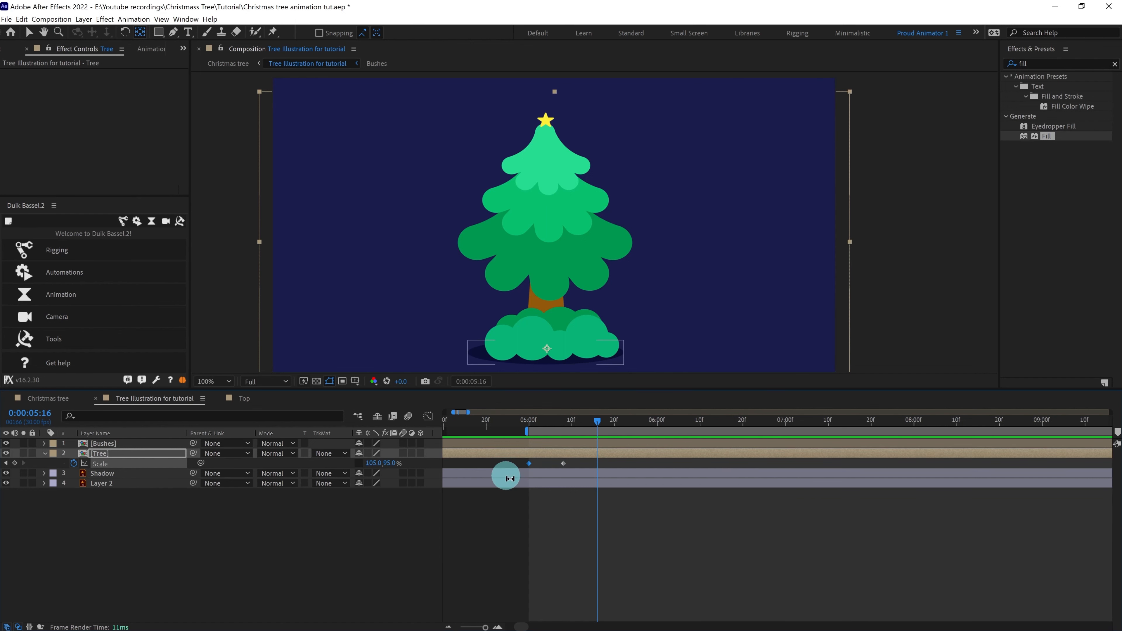
pyautogui.hotkey('ctrl', 'c')
pyautogui.hotkey('ctrl', 'v')
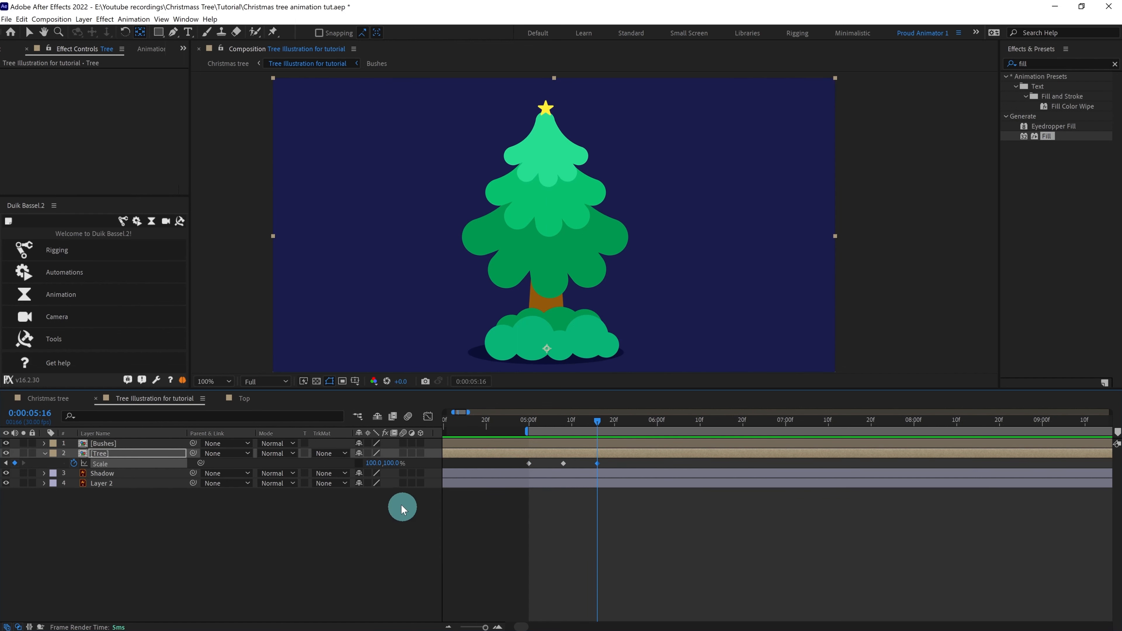
# Set the Tree's scale at 0:00:05:16 to 94% wide and 106% high
pyautogui.click(391, 463)
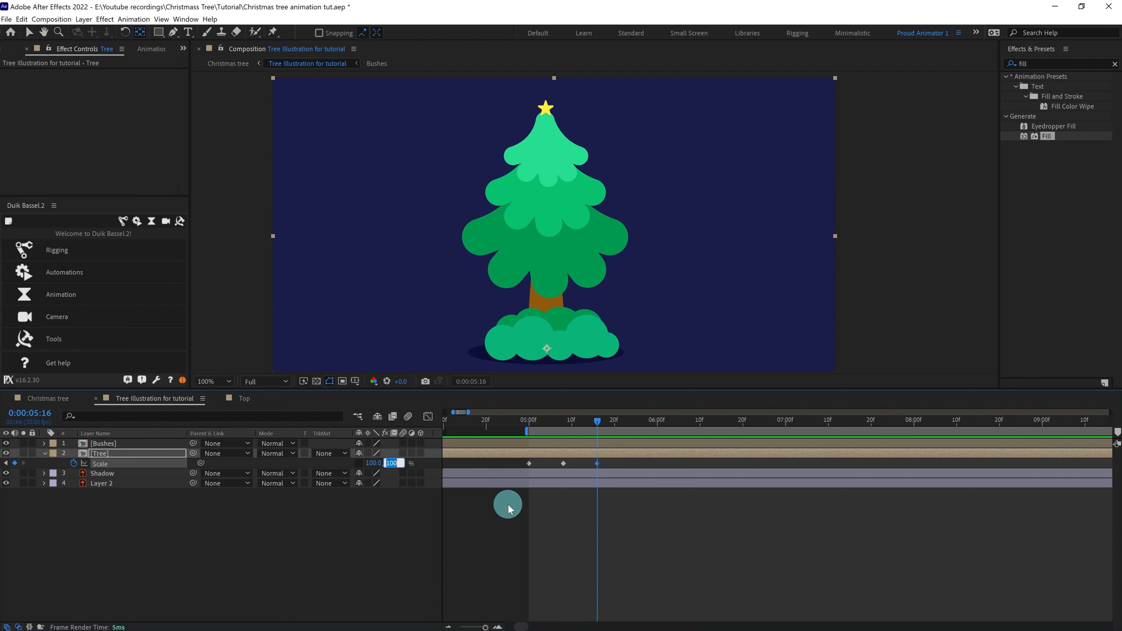
pyautogui.press('Right')
pyautogui.write('+6')
pyautogui.click(376, 463)
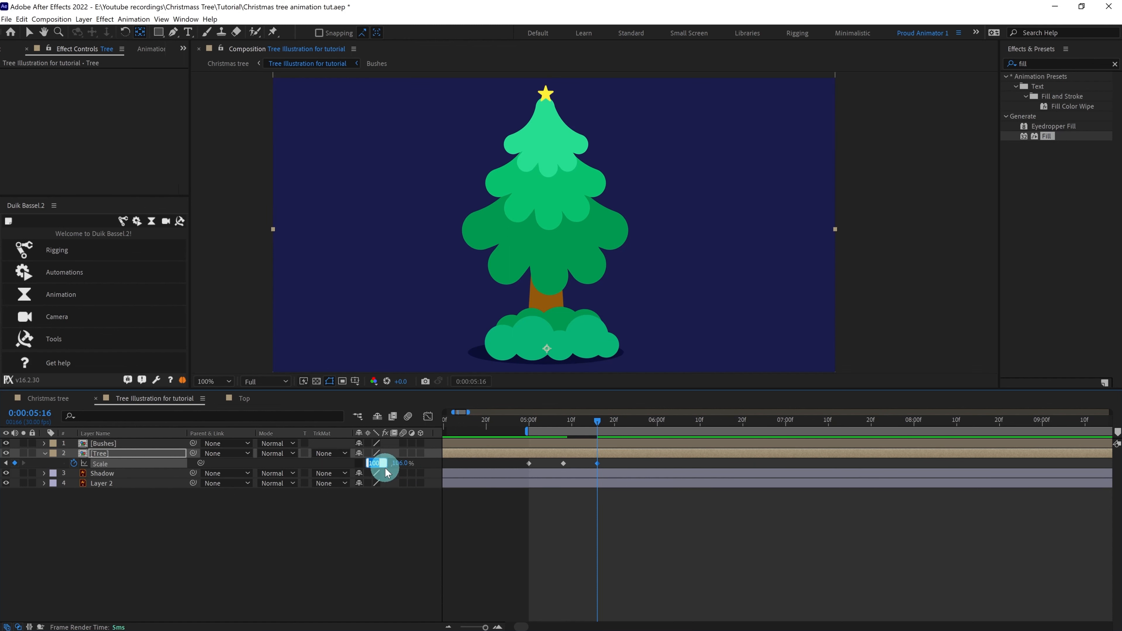
pyautogui.write('-6')
pyautogui.press('Return')
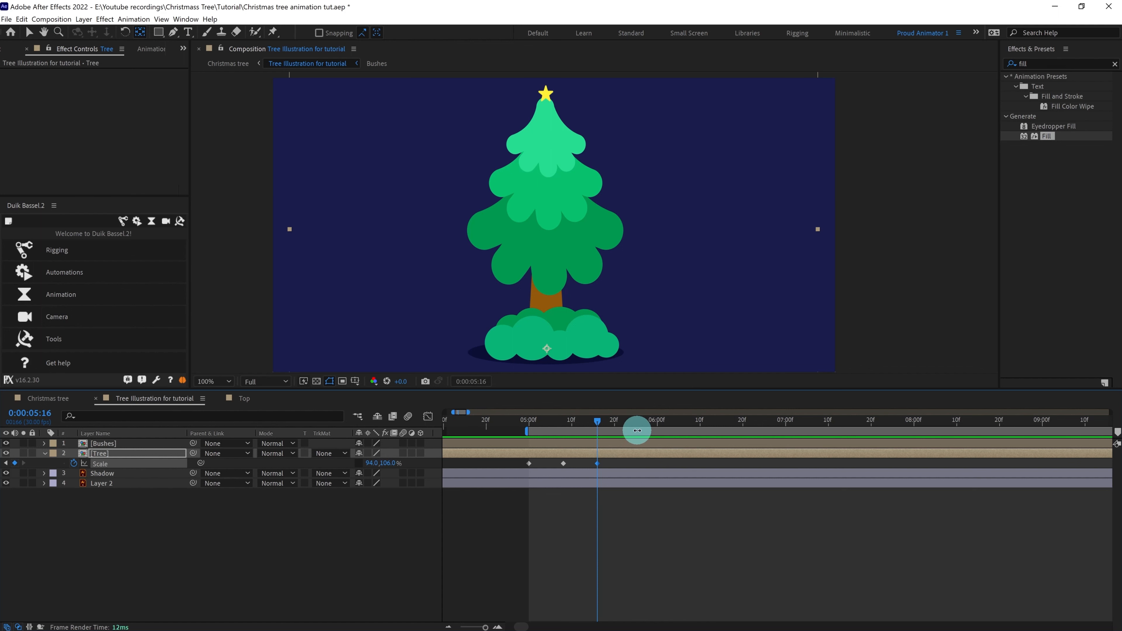
# Advance the current time 6 frames and duplicate the second Tree Scale keyframe at 0:00:05:22
pyautogui.click(623, 421)
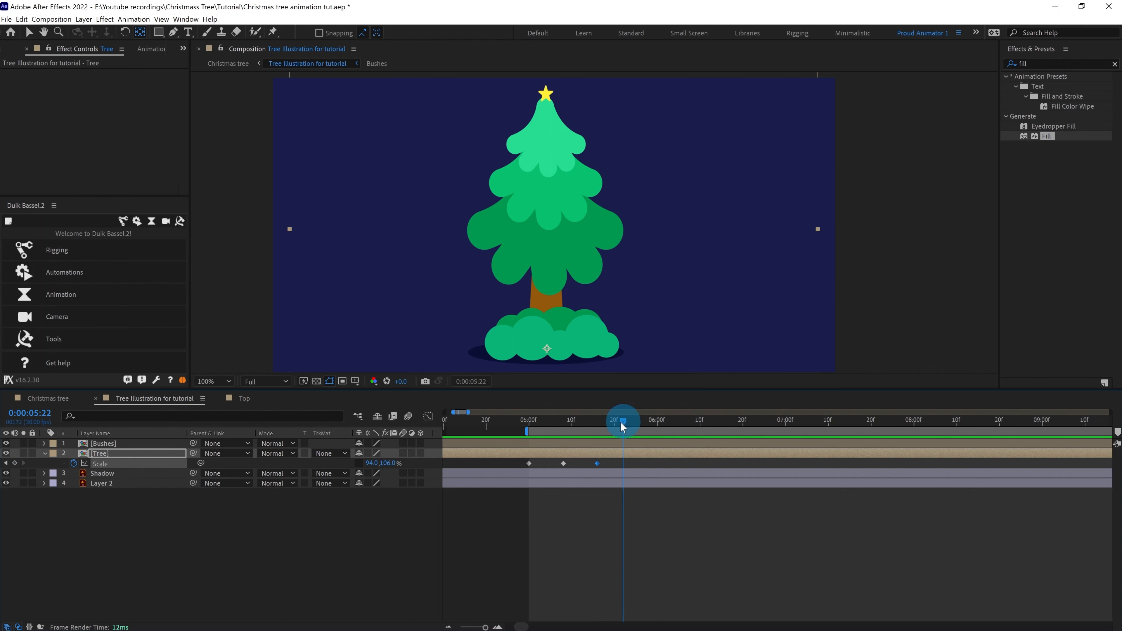
pyautogui.moveTo(620, 422); pyautogui.dragTo(595, 418)
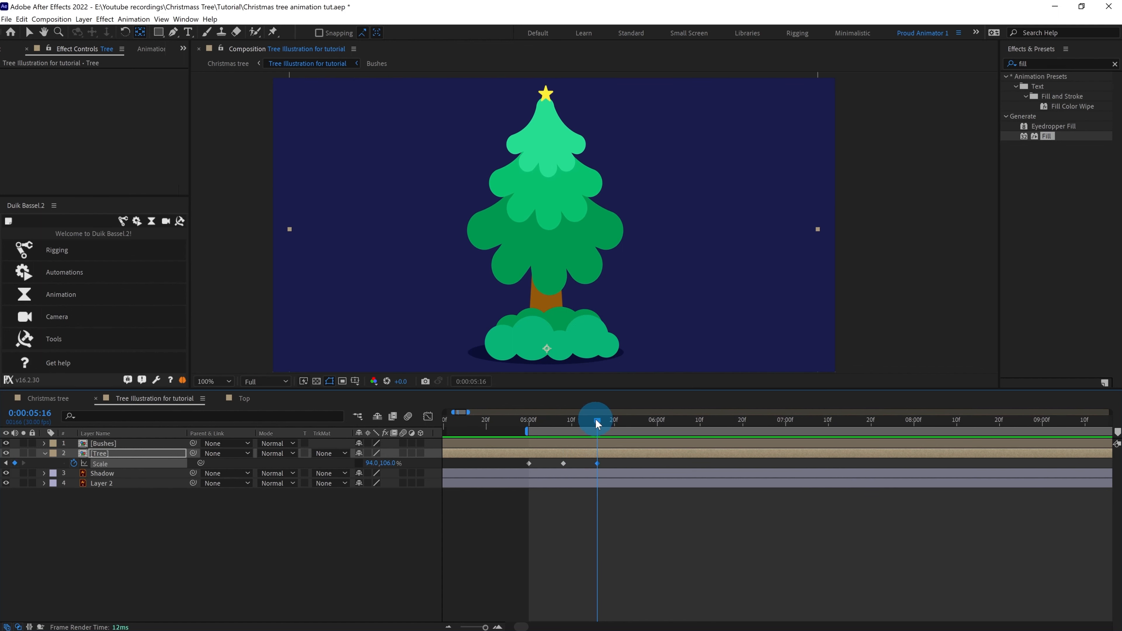
pyautogui.click(50, 414)
pyautogui.write('+6')
pyautogui.press('Return')
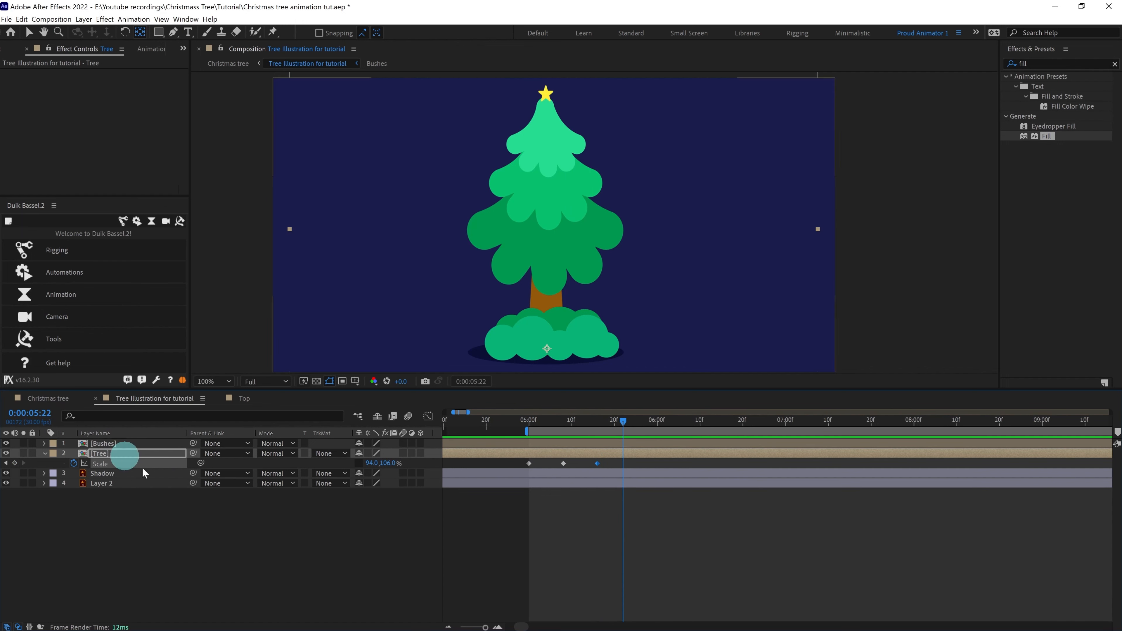
pyautogui.click(373, 539)
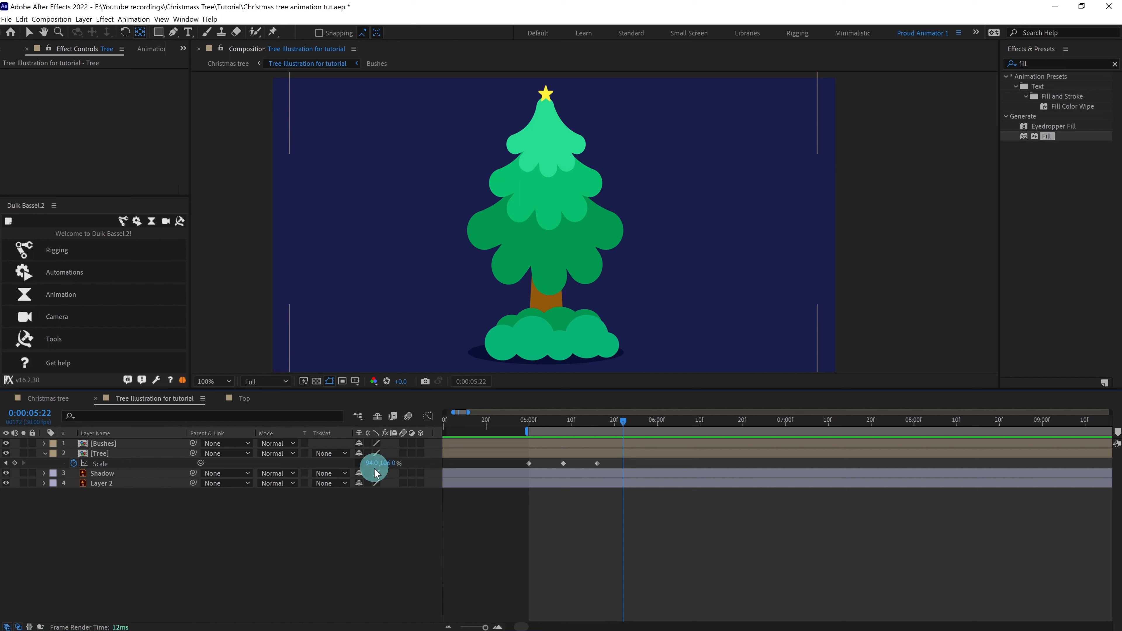
pyautogui.moveTo(572, 461); pyautogui.dragTo(553, 466)
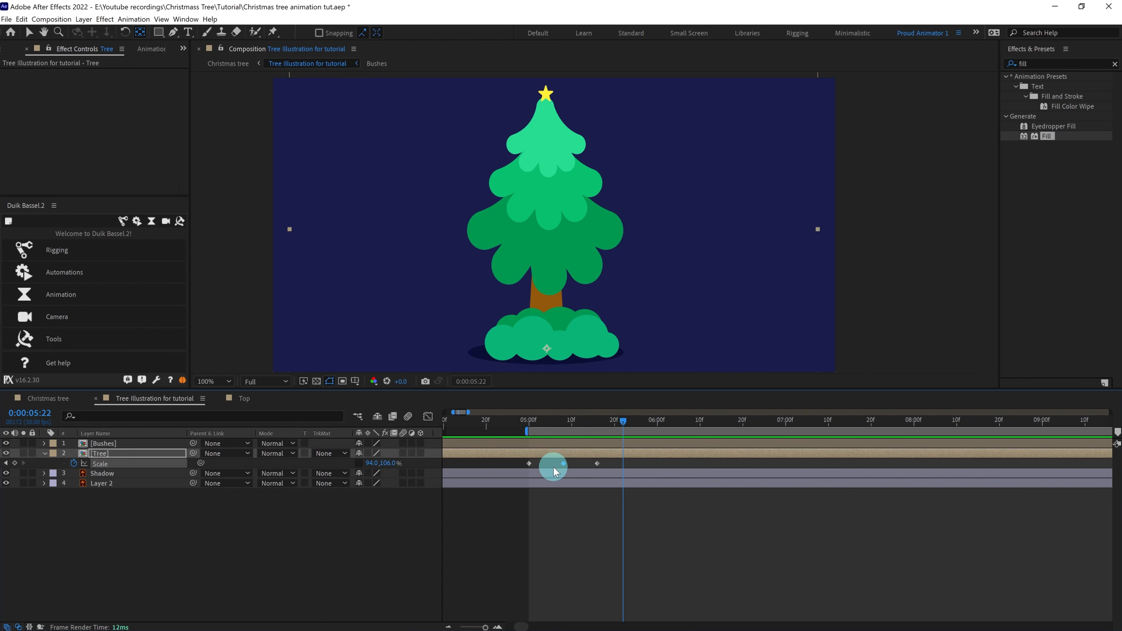
pyautogui.hotkey('ctrl', 'c')
pyautogui.hotkey('ctrl', 'v')
# Set the Tree's scale at 0:00:05:22 to 102% wide and 98% high
pyautogui.click(375, 462)
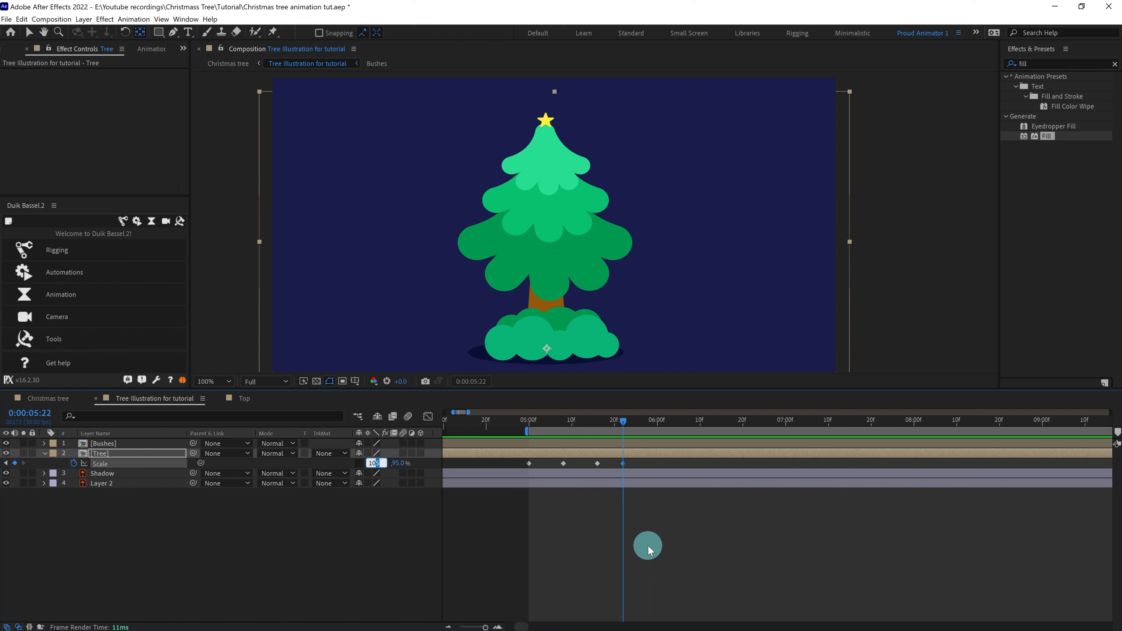
pyautogui.write('2')
pyautogui.click(607, 556)
pyautogui.click(391, 462)
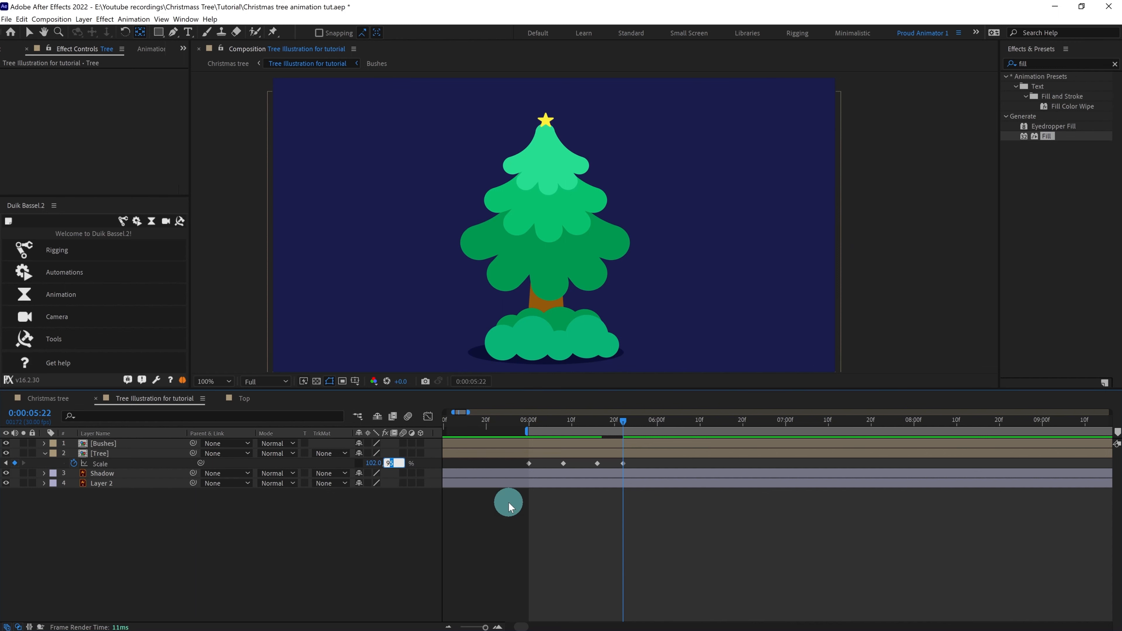
pyautogui.write('98')
pyautogui.press('Return')
# Move the current time to 0:00:05:26 and duplicate the third Tree Scale keyframe there
pyautogui.click(65, 417)
pyautogui.write('526')
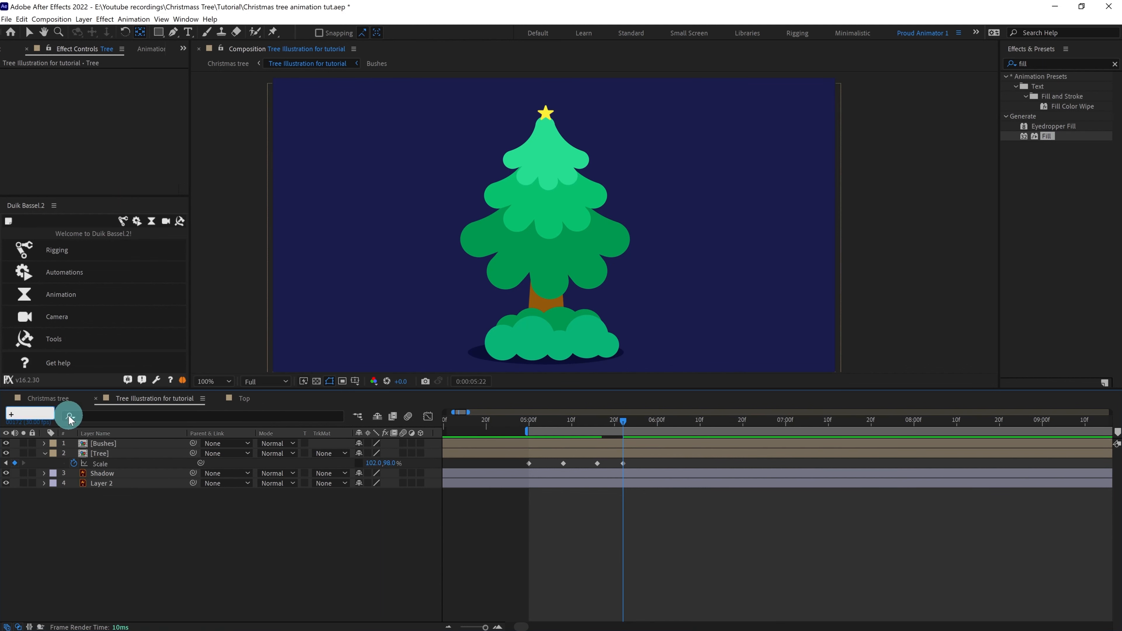
pyautogui.press('Return')
pyautogui.click(389, 462)
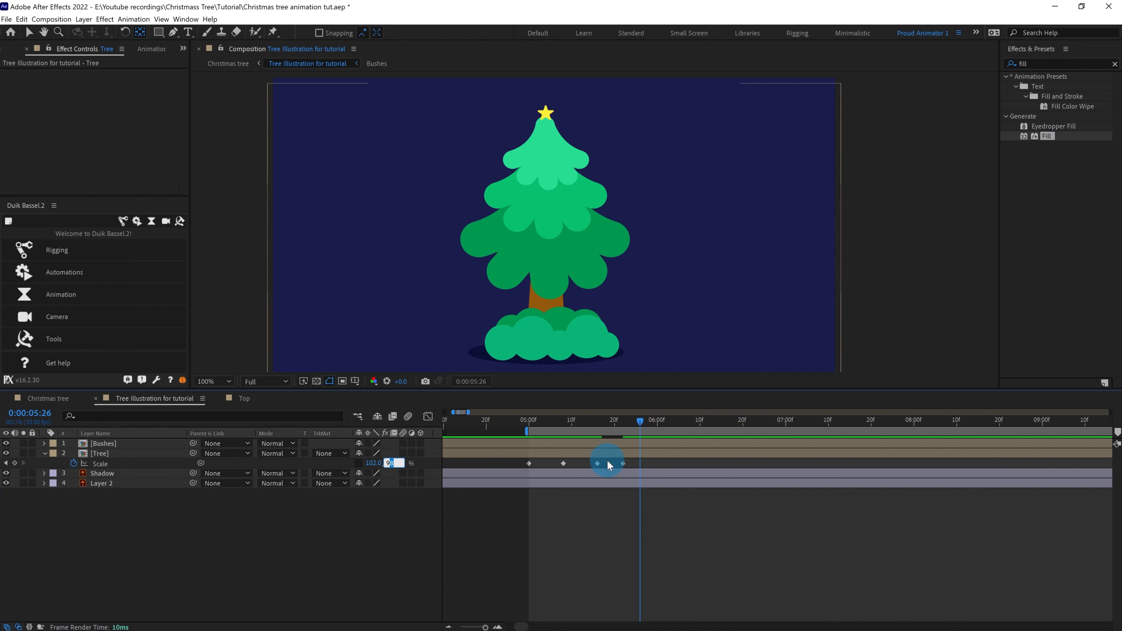
pyautogui.moveTo(607, 459); pyautogui.dragTo(589, 466)
pyautogui.hotkey('ctrl', 'c')
pyautogui.hotkey('ctrl', 'v')
# Set the Tree's scale at 0:00:05:26 to 99% wide and 101% high
pyautogui.click(390, 463)
pyautogui.press('Right')
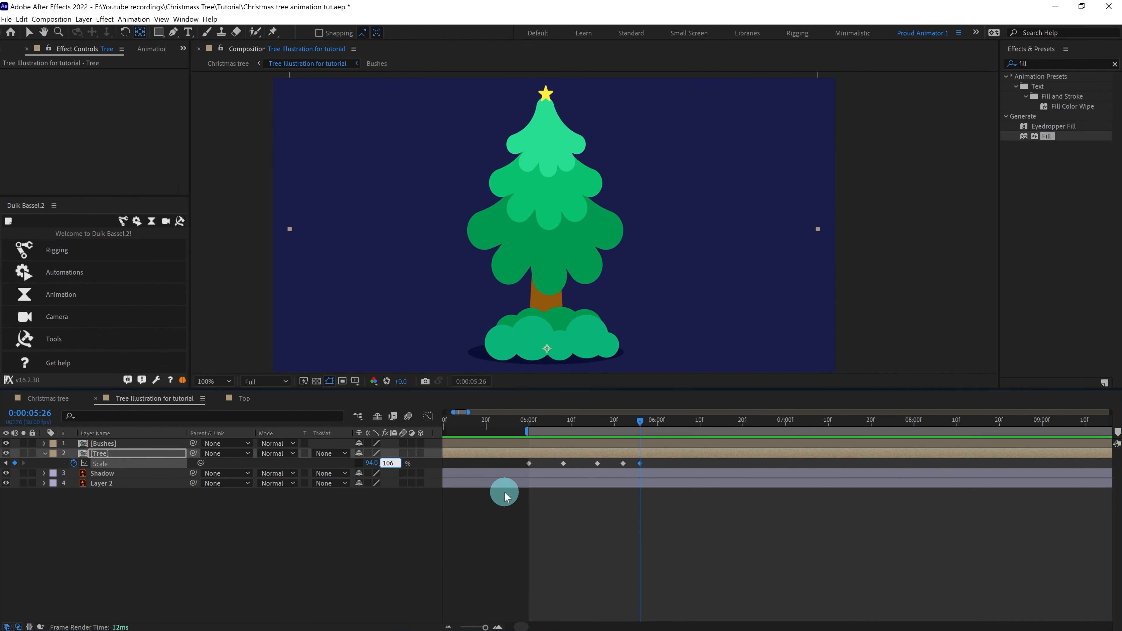
pyautogui.hotkey('shift', 'Left')
pyautogui.write('1')
pyautogui.click(371, 463)
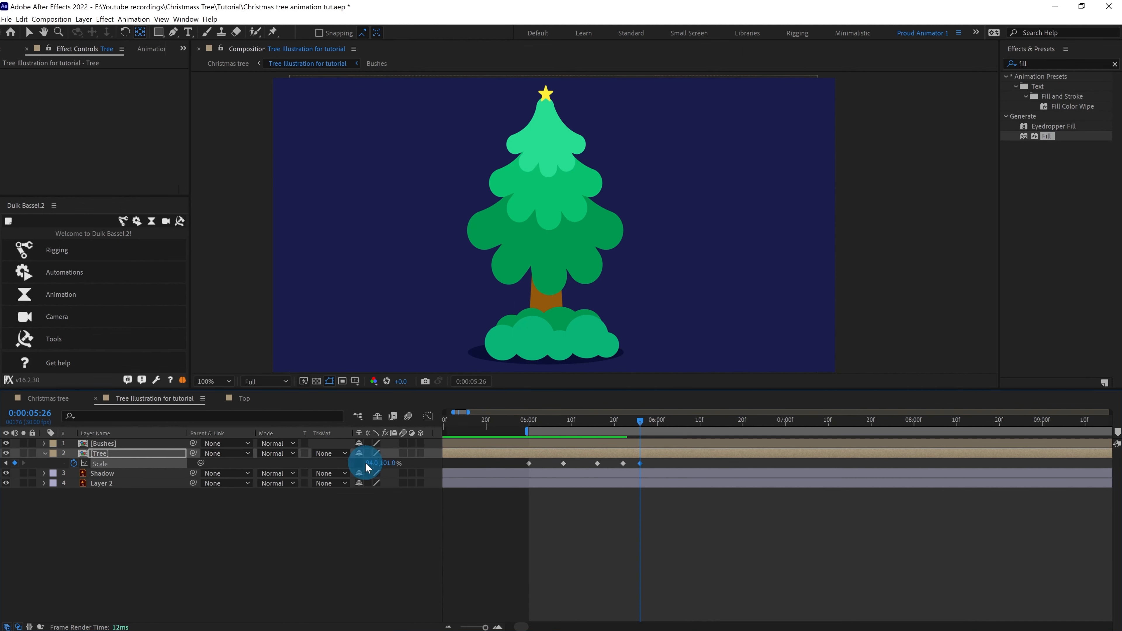
pyautogui.write('99')
pyautogui.press('Return')
# Add a Tree Scale keyframe three frames further on, at 0:00:05:29, keeping the current scale values
pyautogui.press('pagedown')
pyautogui.press('pagedown')
pyautogui.press('pagedown')
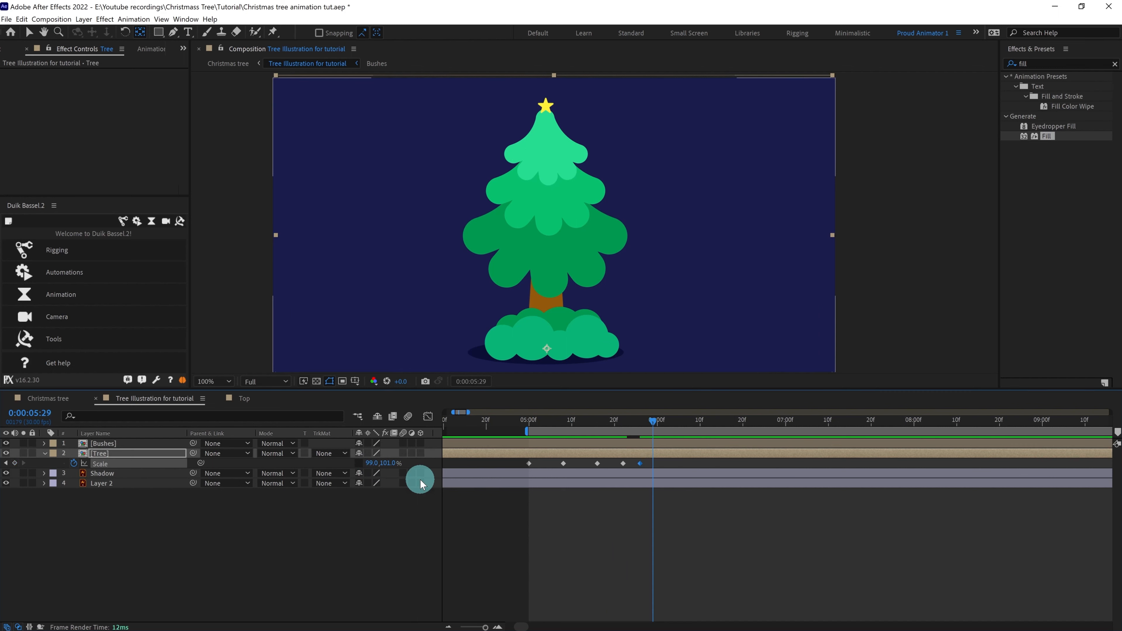
pyautogui.click(15, 463)
# Return to the Scale keyframe at 0:00:05:26 and set it to 99.5% wide and 100.5% high
pyautogui.click(6, 463)
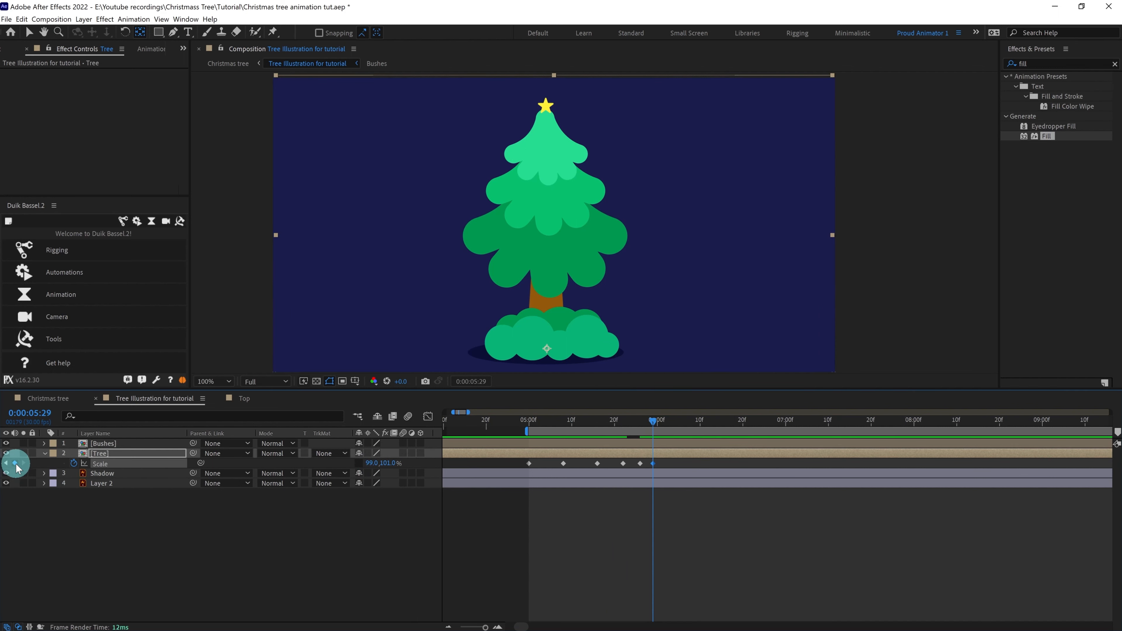
pyautogui.click(388, 464)
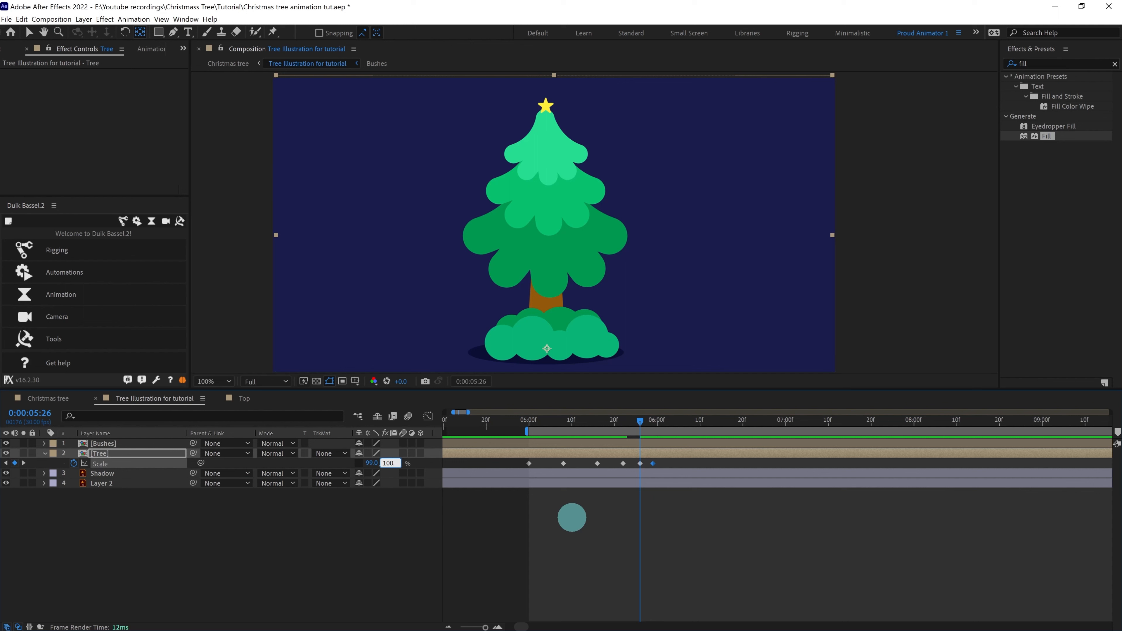
pyautogui.write('100.5')
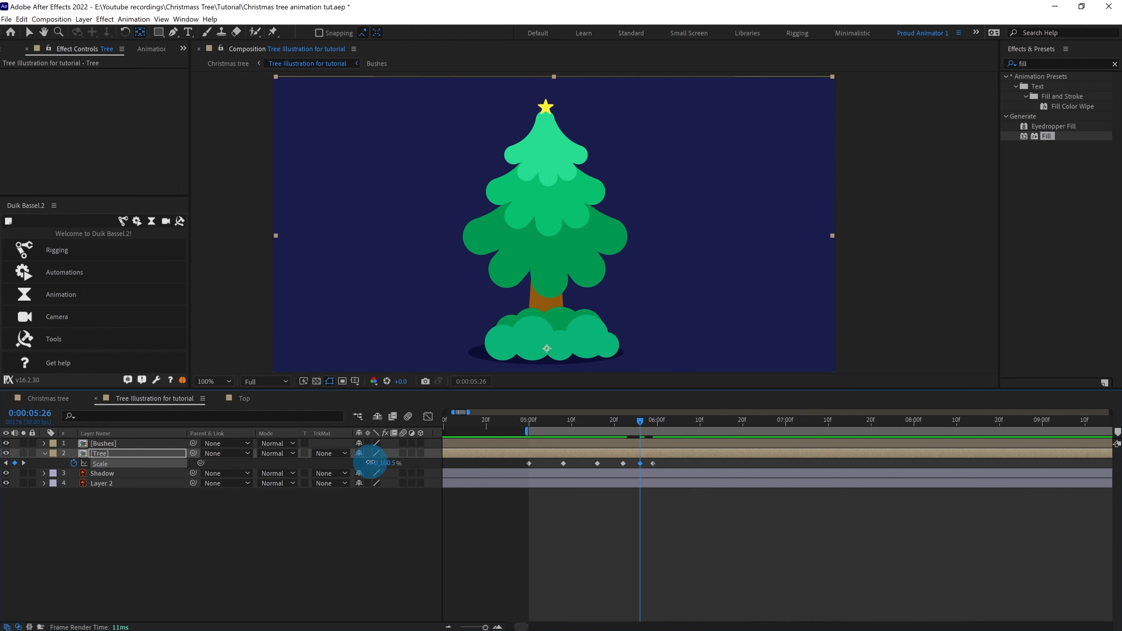
pyautogui.click(371, 463)
pyautogui.write('99.5')
pyautogui.press('Return')
# Apply Easy Ease to all of the Tree's Scale keyframes and preview the animation from 0:00:05:00
pyautogui.moveTo(667, 461); pyautogui.dragTo(507, 479)
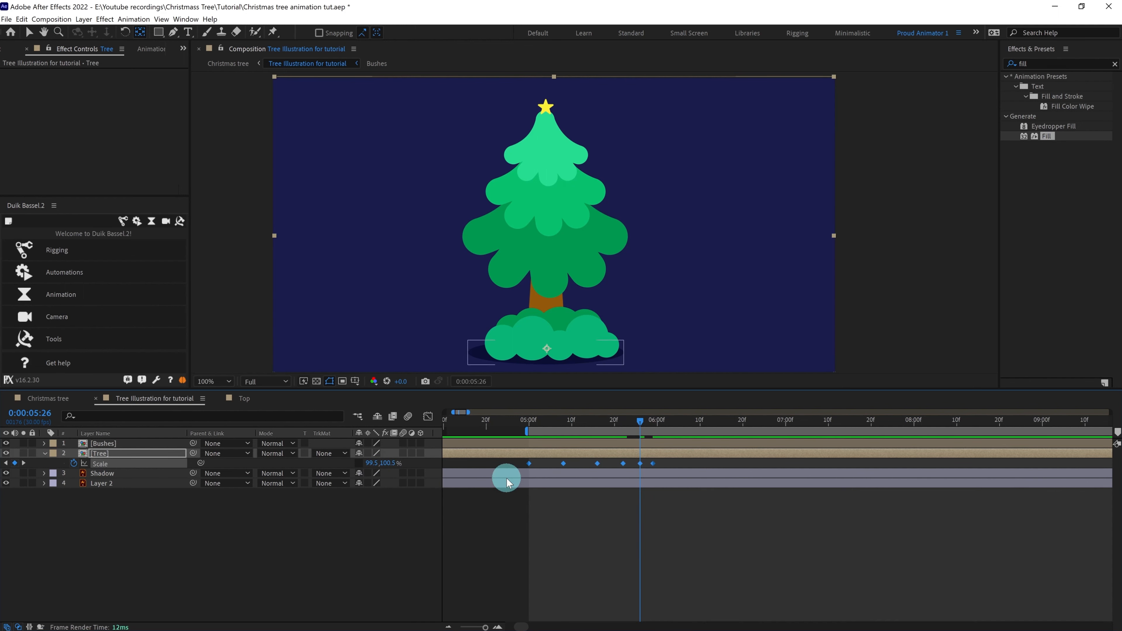
pyautogui.press('F9')
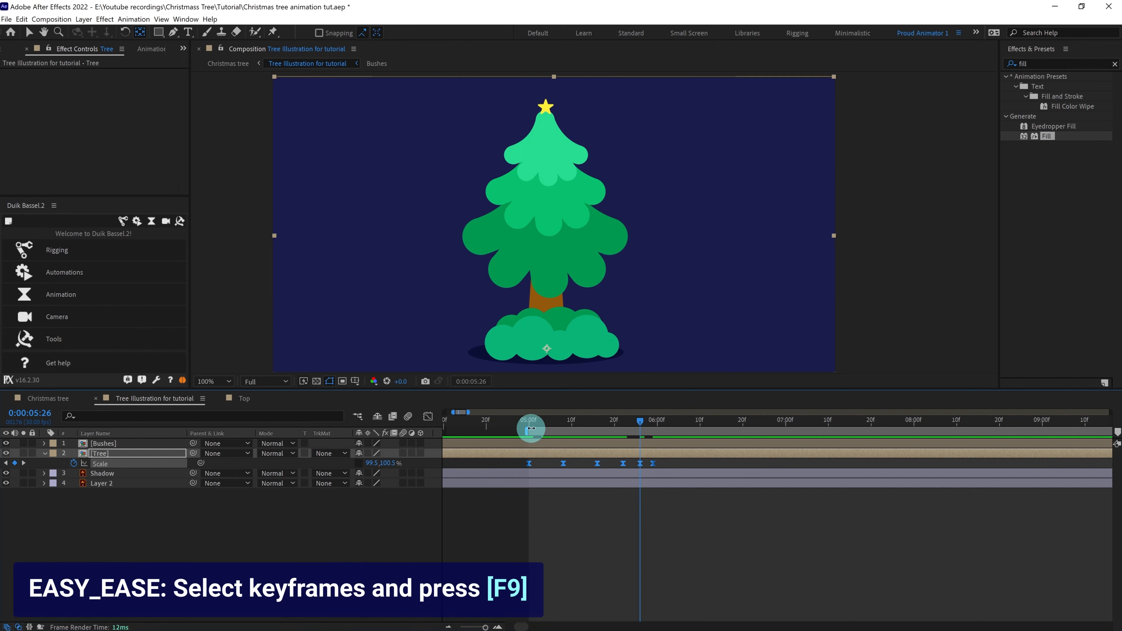
pyautogui.click(530, 422)
pyautogui.press('space')
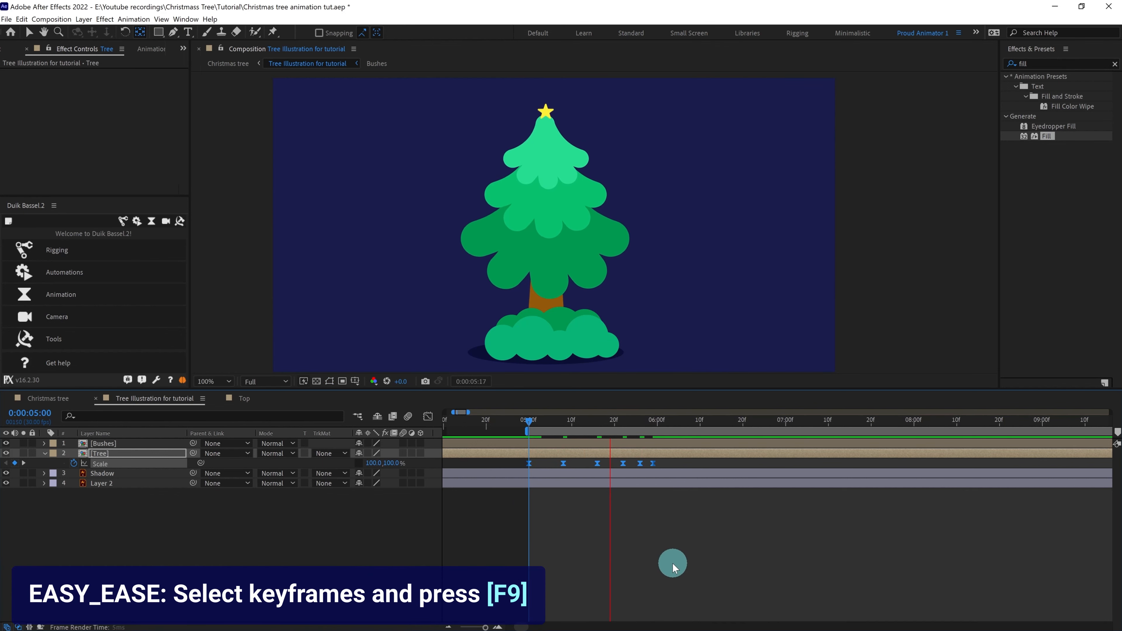
# End the work area at about 0:00:07:08 and move the current time back to 0:00:05:02
pyautogui.moveTo(726, 423); pyautogui.dragTo(817, 424)
pyautogui.press('n')
pyautogui.moveTo(817, 424); pyautogui.dragTo(662, 425)
pyautogui.moveTo(544, 425); pyautogui.dragTo(529, 423)
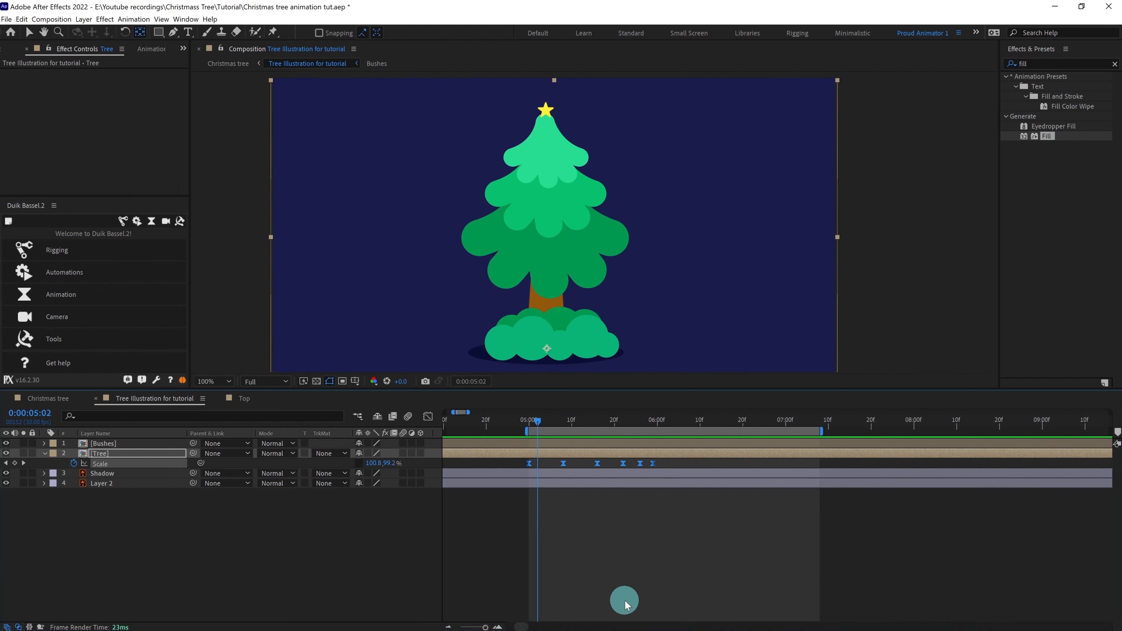
# Shift all the Tree's Scale keyframes except the first earlier, so the second one sits at 0:00:05:07
pyautogui.click(644, 574)
pyautogui.moveTo(666, 461); pyautogui.dragTo(558, 476)
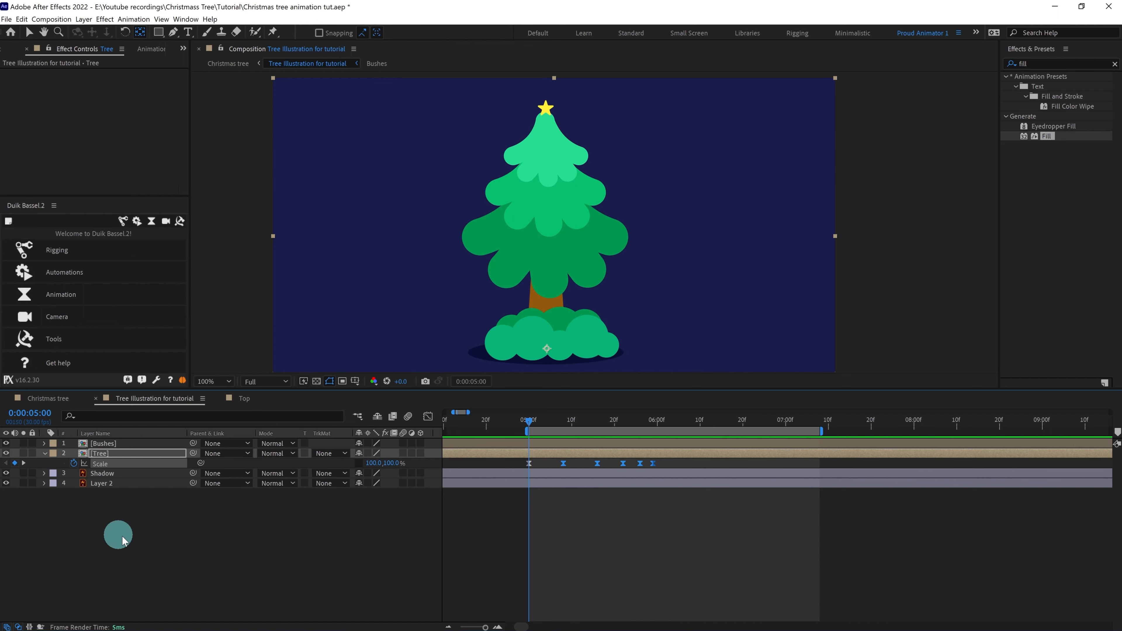
pyautogui.click(37, 423)
pyautogui.write('+')
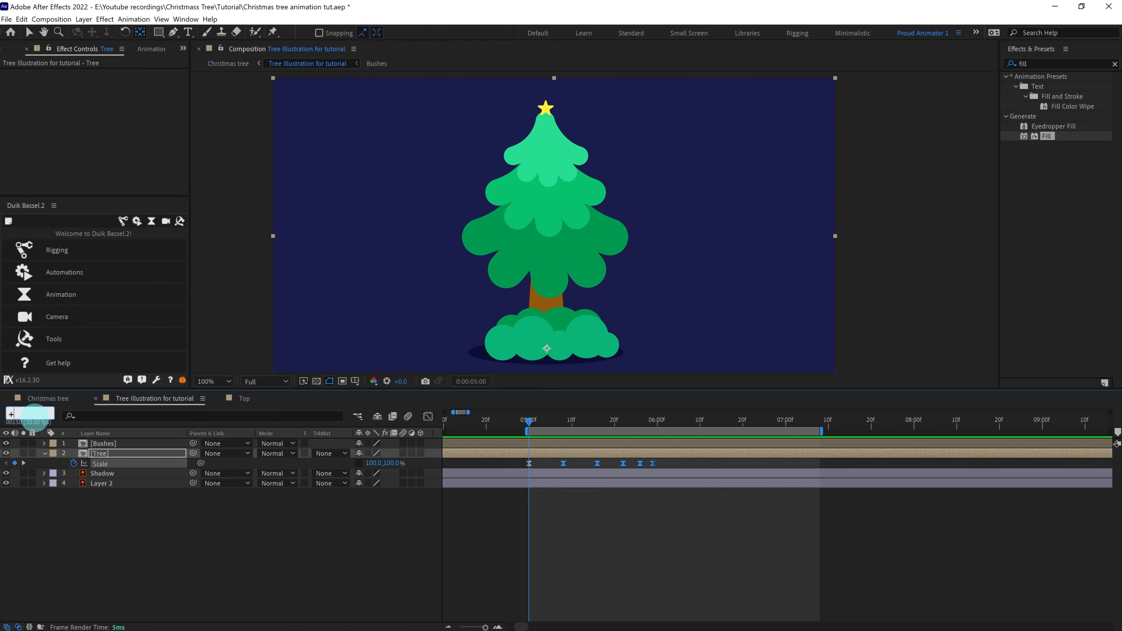
pyautogui.write('7')
pyautogui.press('Return')
pyautogui.press(';')
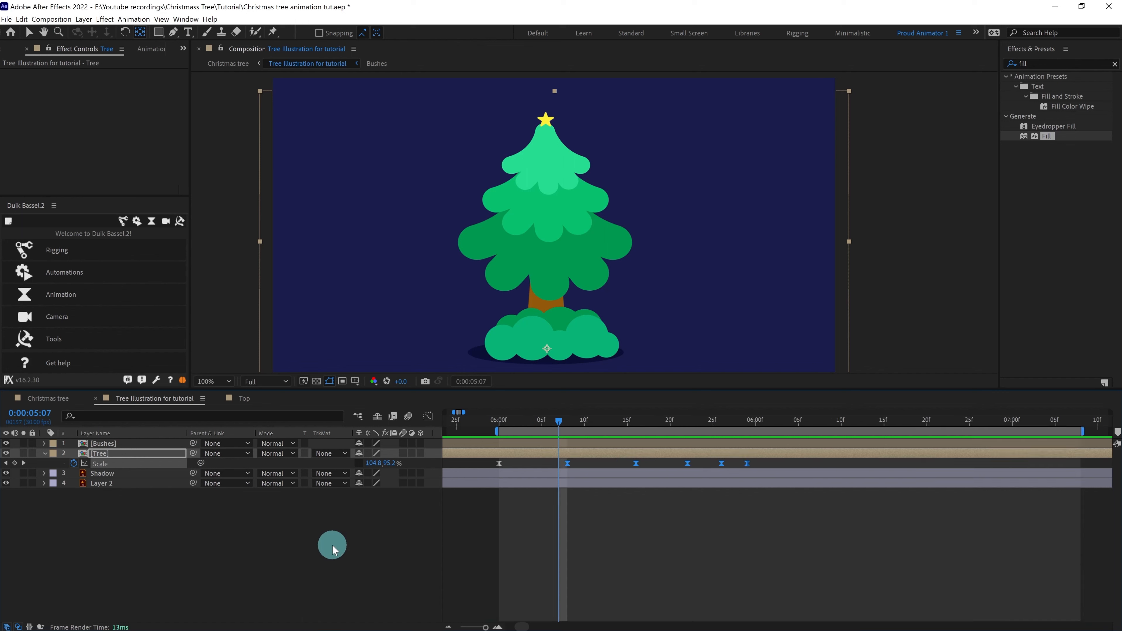
pyautogui.moveTo(571, 479)
pyautogui.mouseDown()
pyautogui.moveTo(578, 463)
pyautogui.moveTo(558, 466)
pyautogui.moveTo(554, 484)
pyautogui.mouseUp()
pyautogui.press(';')
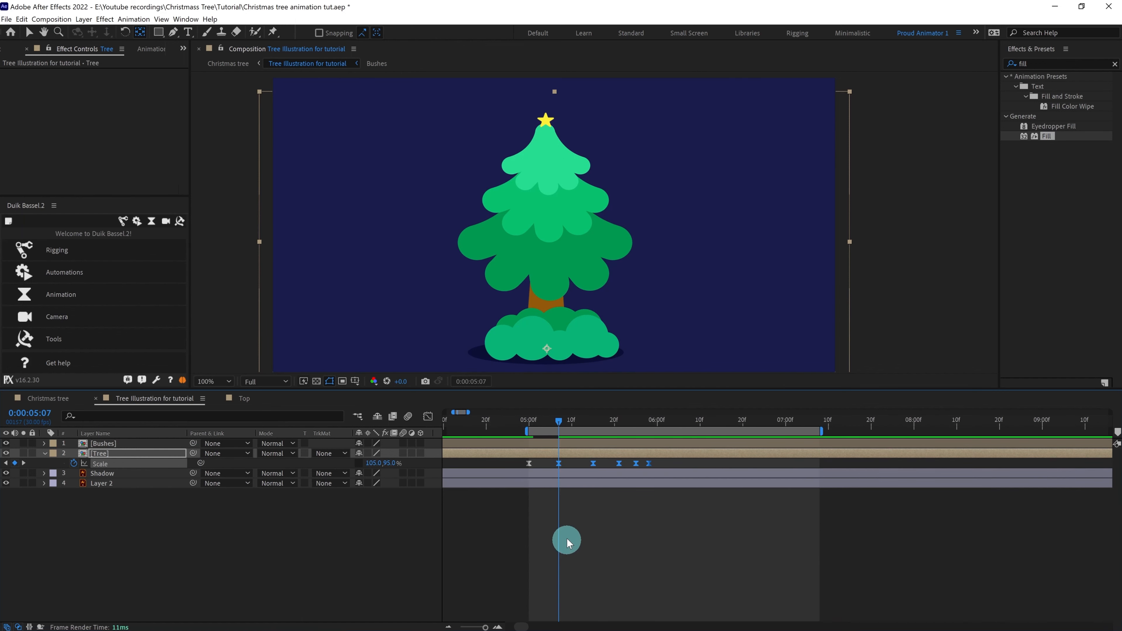
# Preview the retimed tree bounce from 0:00:05:00, then stop playback and return to that frame
pyautogui.click(528, 421)
pyautogui.press('space')
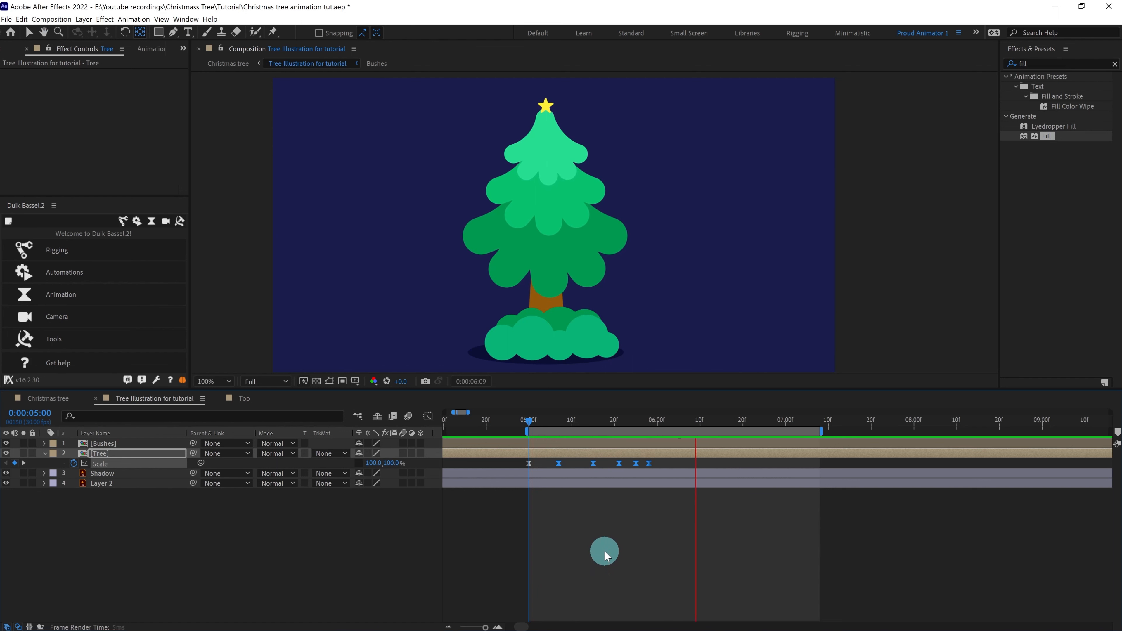
pyautogui.press('space')
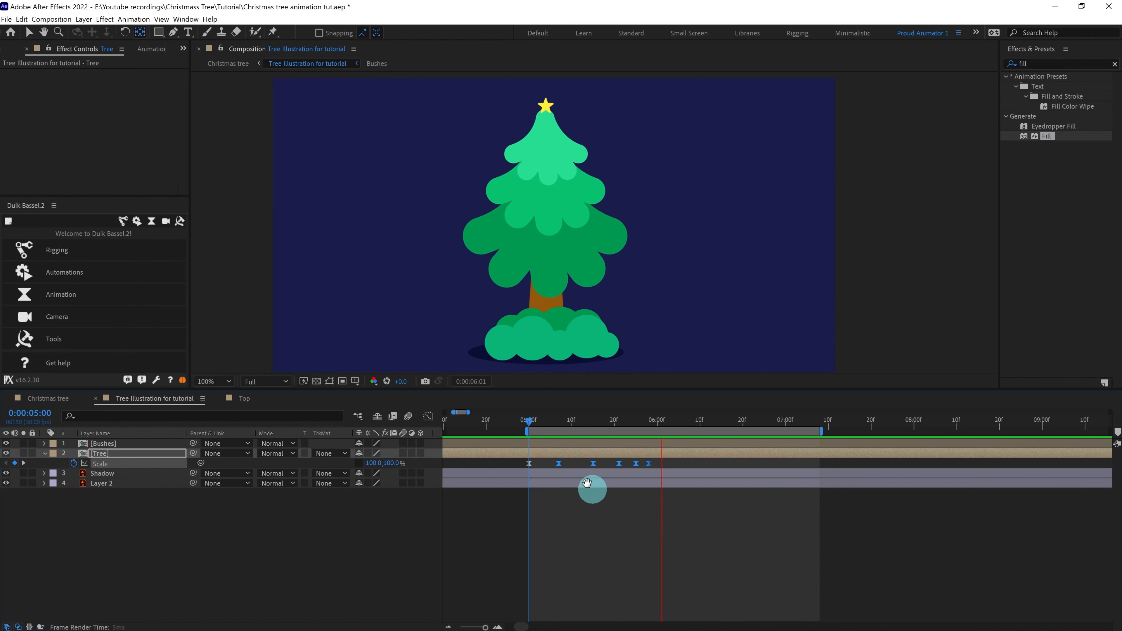
pyautogui.click(530, 420)
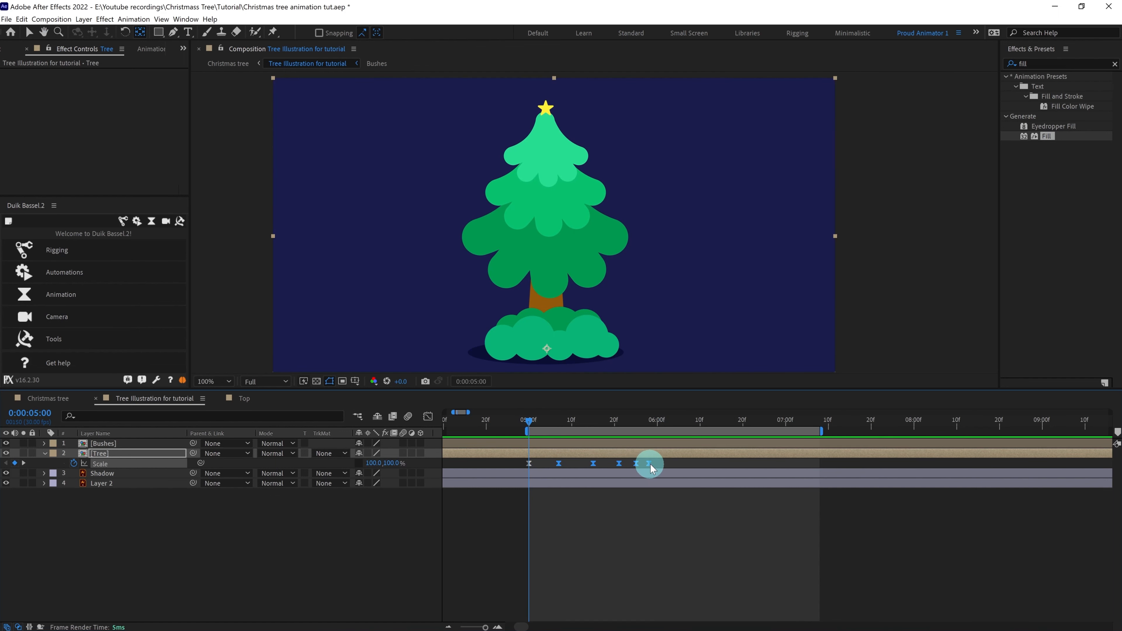
# Copy all of the Tree's Scale keyframes and open the Bushes pre-composition
pyautogui.moveTo(658, 460); pyautogui.dragTo(513, 471)
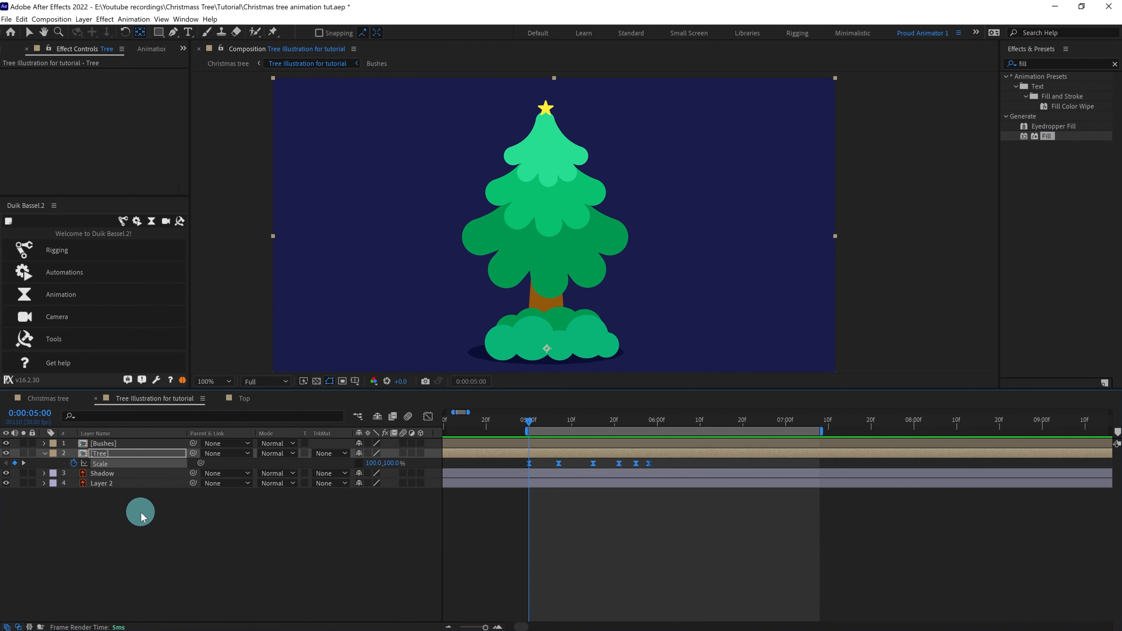
pyautogui.doubleClick(106, 443)
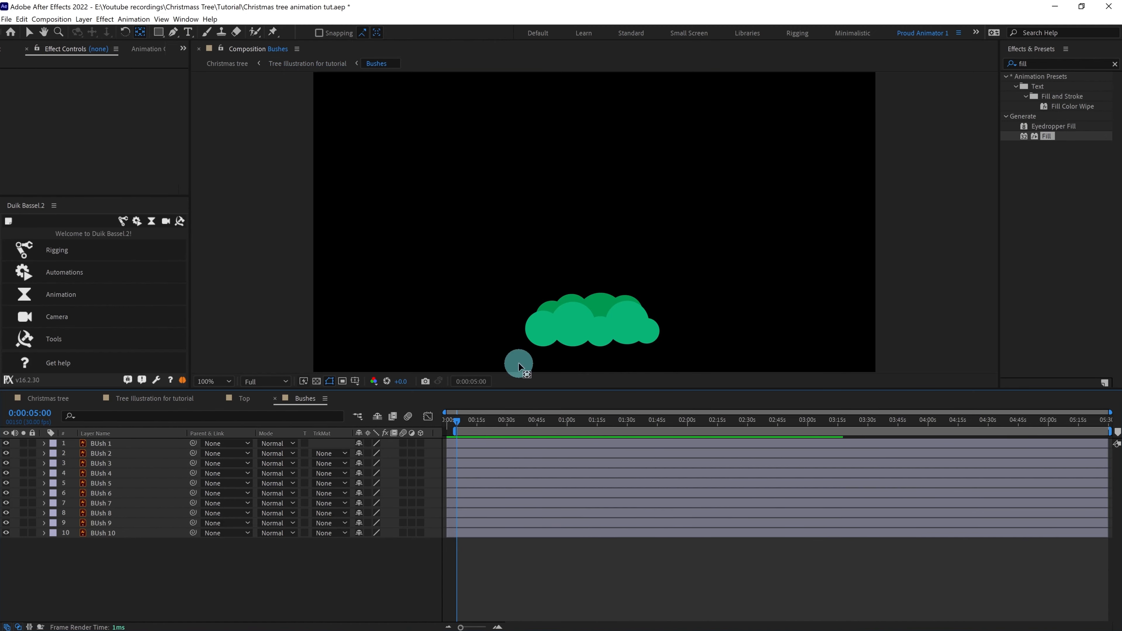
pyautogui.moveTo(584, 284); pyautogui.dragTo(551, 196)
pyautogui.scroll(1, 573, 247)
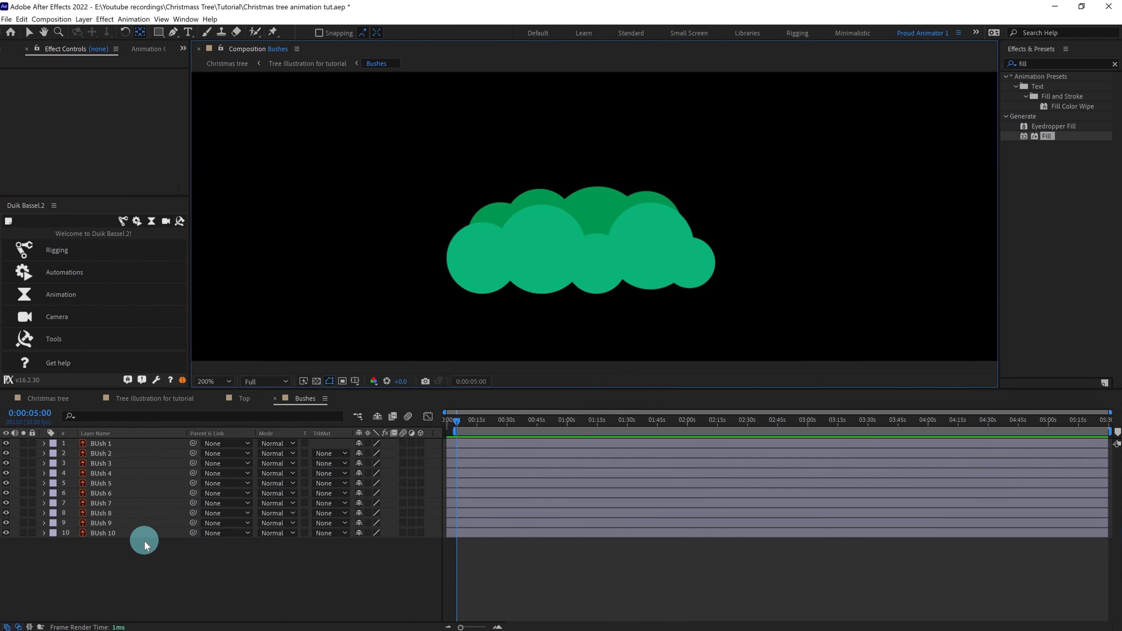
# Move the anchor points of the front bush circles, BUsh 1 to BUsh 5, to the bottom edge of each shape
pyautogui.click(115, 534)
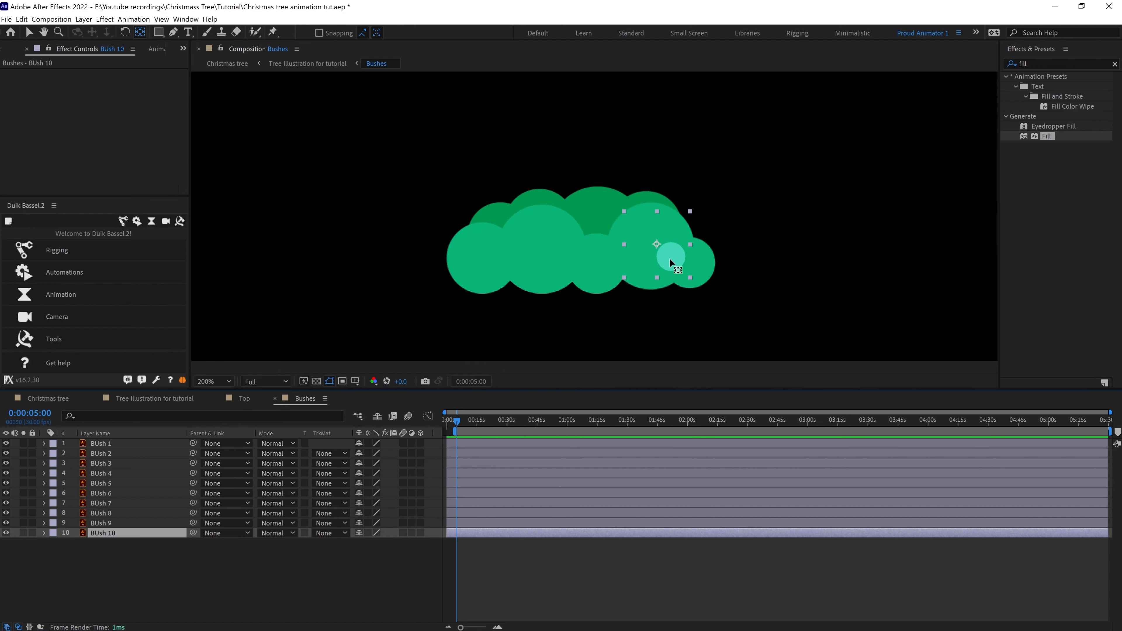
pyautogui.click(116, 444)
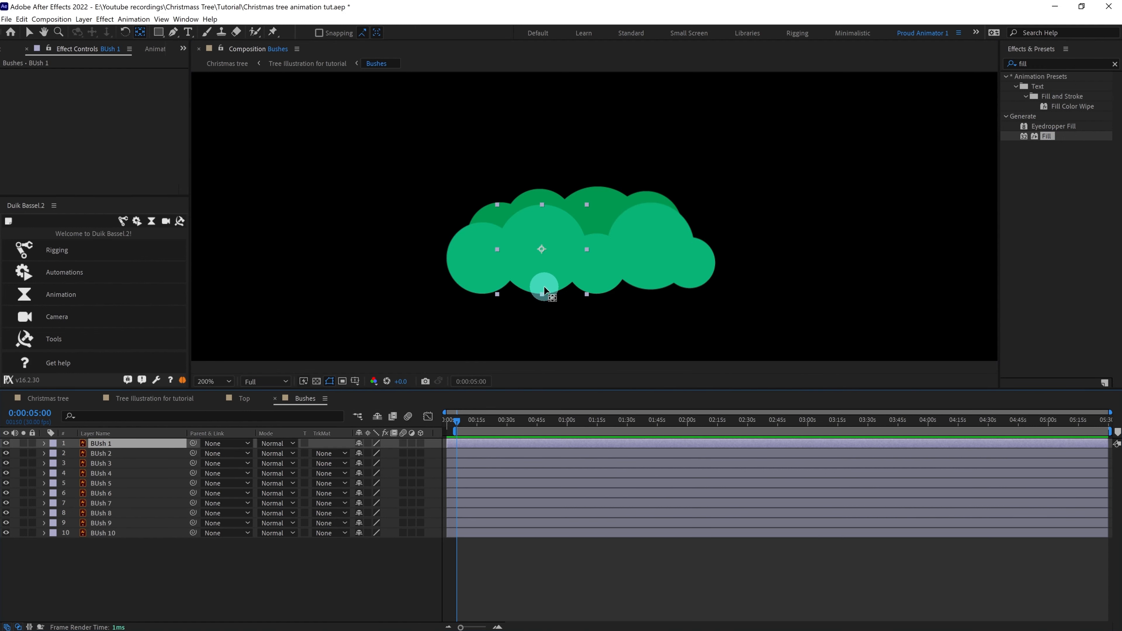
pyautogui.moveTo(542, 254); pyautogui.dragTo(543, 295)
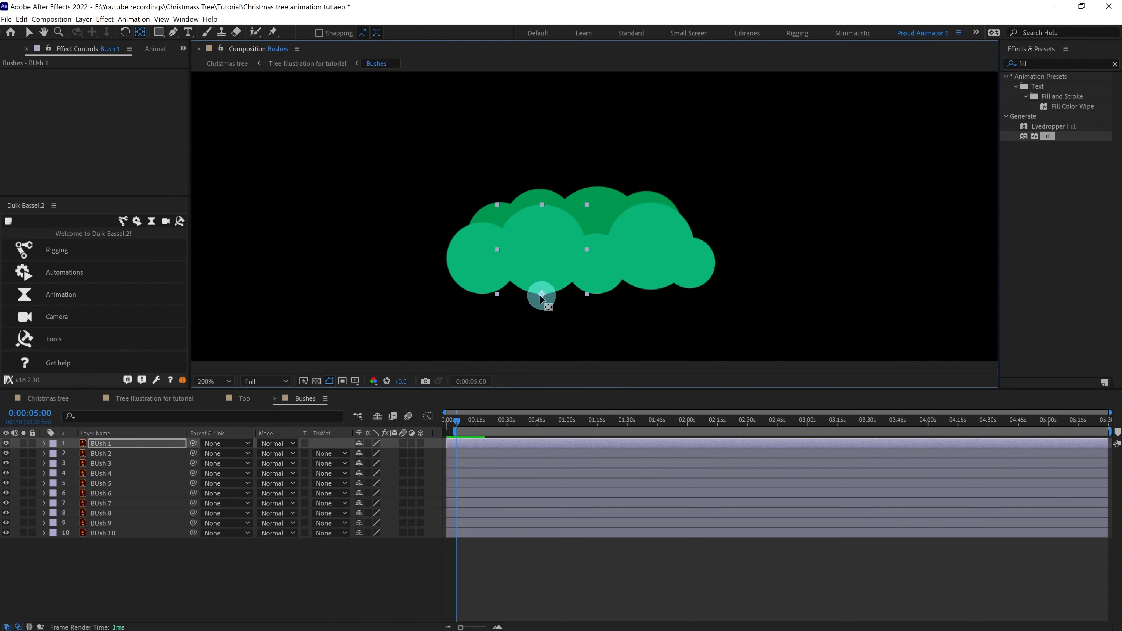
pyautogui.click(106, 453)
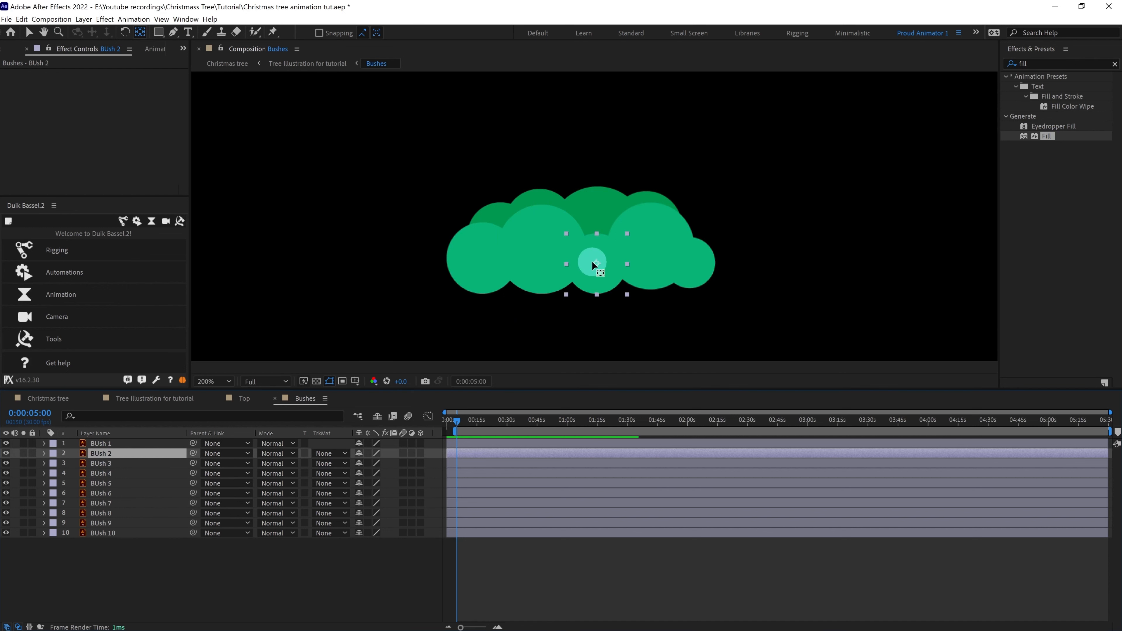
pyautogui.moveTo(592, 261); pyautogui.dragTo(596, 293)
pyautogui.moveTo(650, 245); pyautogui.dragTo(690, 289)
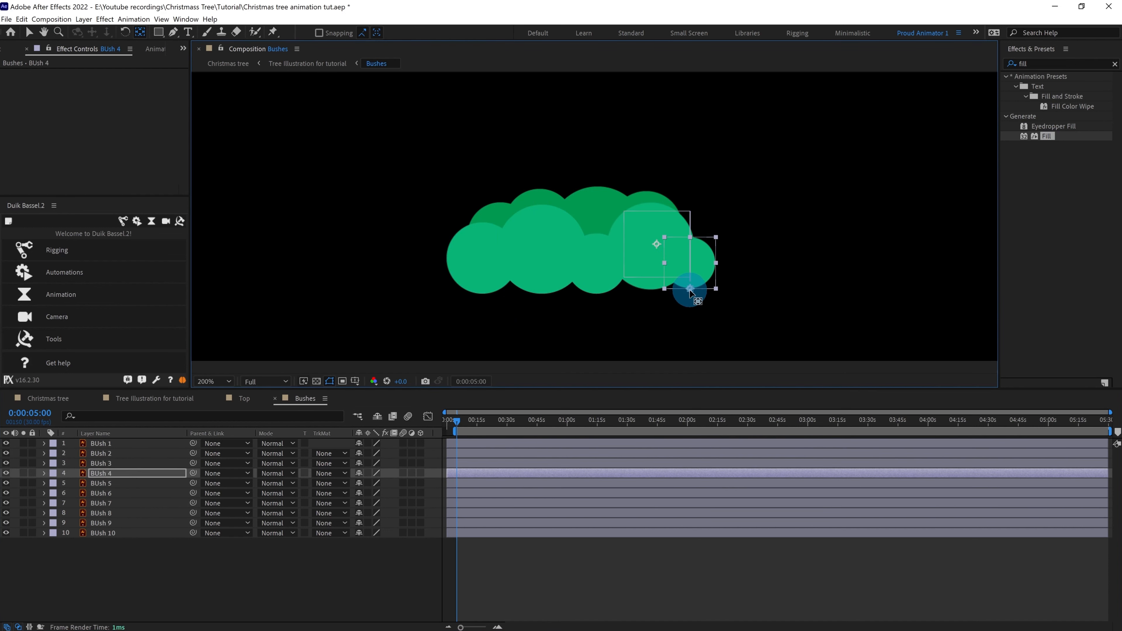
pyautogui.click(470, 270)
pyautogui.moveTo(482, 259); pyautogui.dragTo(483, 293)
# Move the anchor points of the back bush circles, BUsh 6 to BUsh 10, to the bottom edge of each shape
pyautogui.click(112, 494)
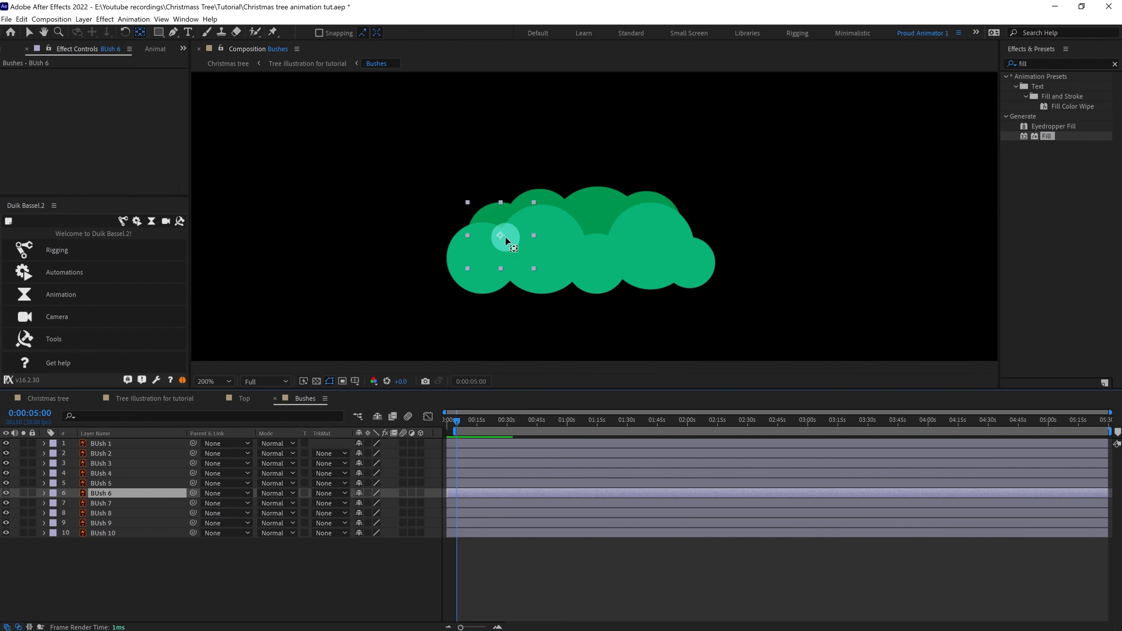
pyautogui.moveTo(505, 237); pyautogui.dragTo(597, 282)
pyautogui.click(127, 503)
pyautogui.click(103, 513)
pyautogui.click(128, 530)
pyautogui.click(130, 523)
pyautogui.moveTo(646, 227); pyautogui.dragTo(656, 278)
pyautogui.click(104, 532)
# Paste the copied Scale keyframes onto all ten bush layers at 0:00:05:00 and show the keyframes of every layer
pyautogui.click(118, 446)
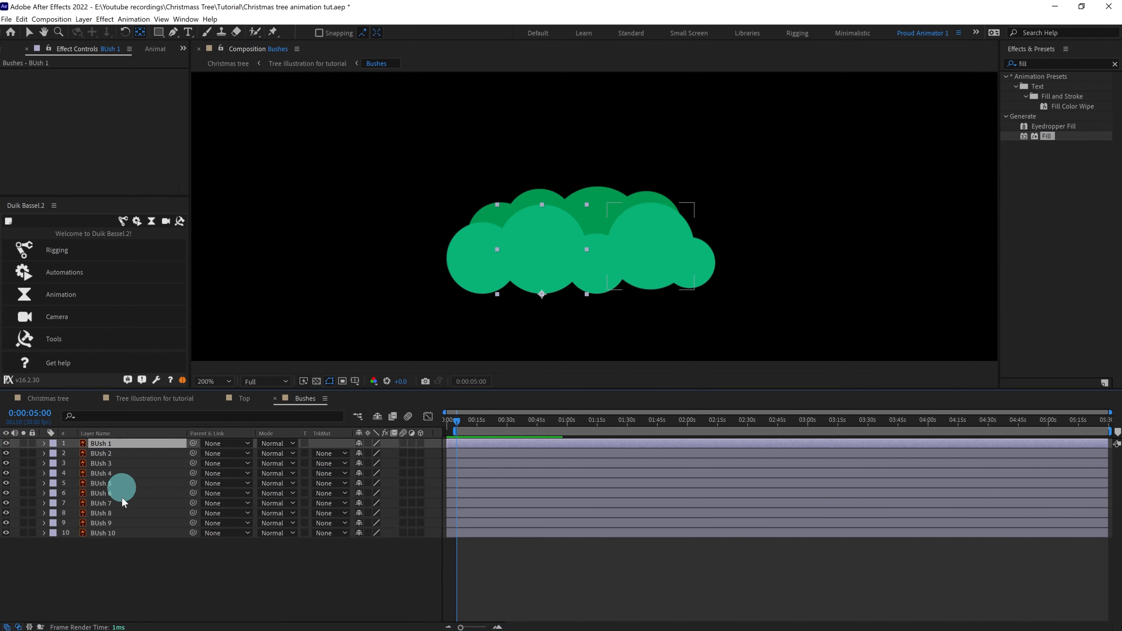
pyautogui.keyDown('shift'); pyautogui.click(116, 532); pyautogui.keyUp('shift')
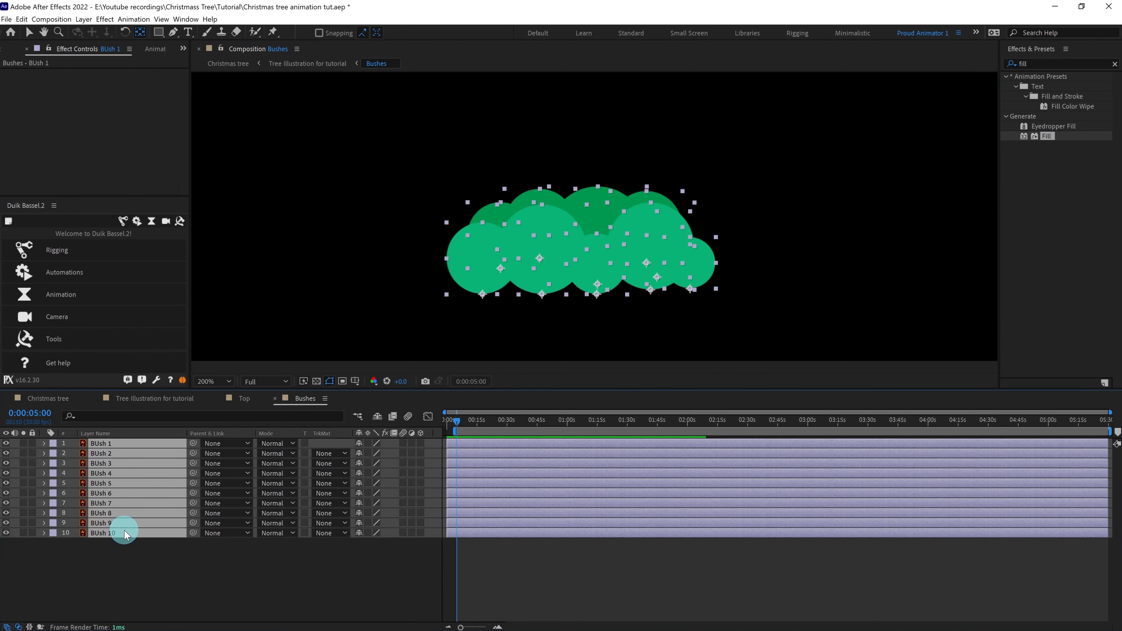
pyautogui.hotkey('alt', 'shift', 's')
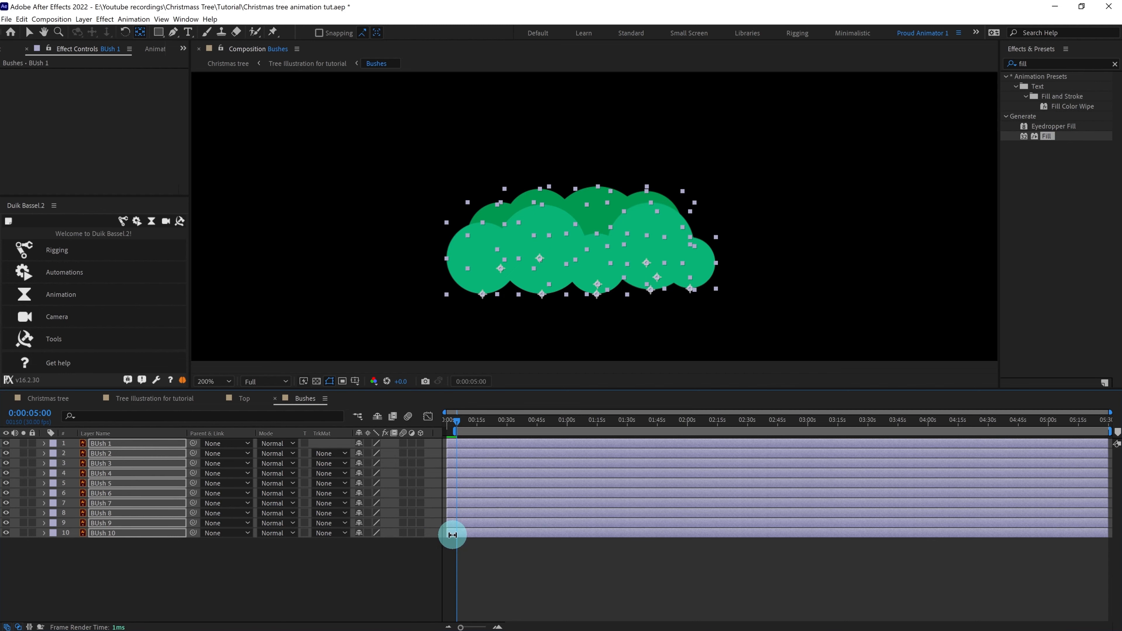
pyautogui.press('u')
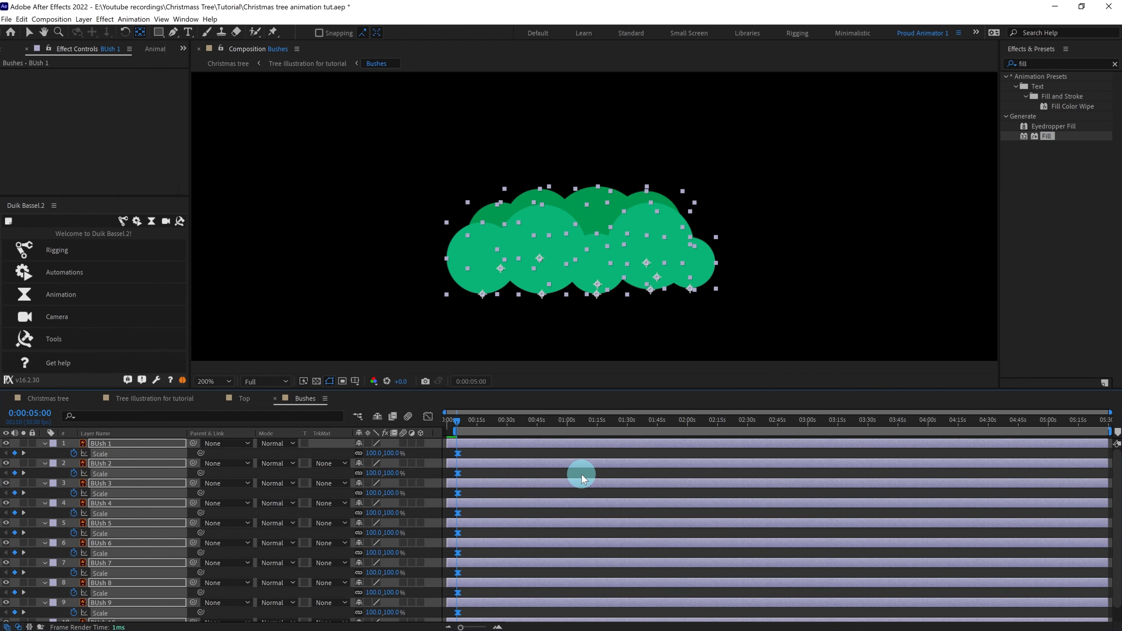
pyautogui.press('=')
pyautogui.press('=')
pyautogui.press('=')
pyautogui.press('=')
pyautogui.press('=')
pyautogui.press('=')
pyautogui.scroll(-1, 645, 499)
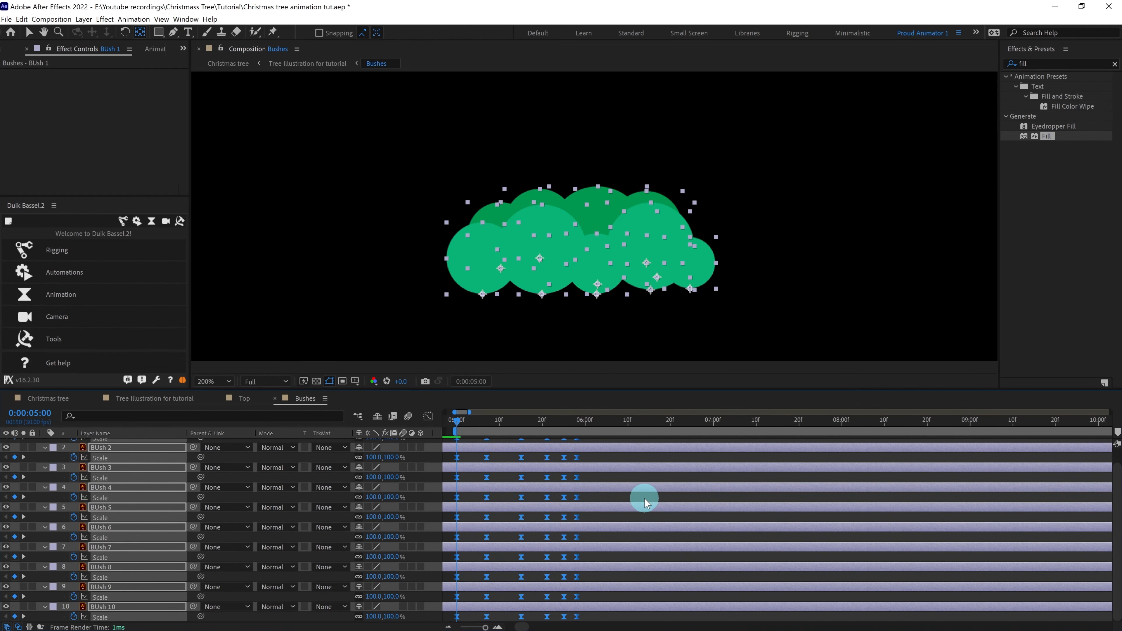
pyautogui.scroll(1, 644, 499)
pyautogui.moveTo(448, 389); pyautogui.dragTo(458, 275)
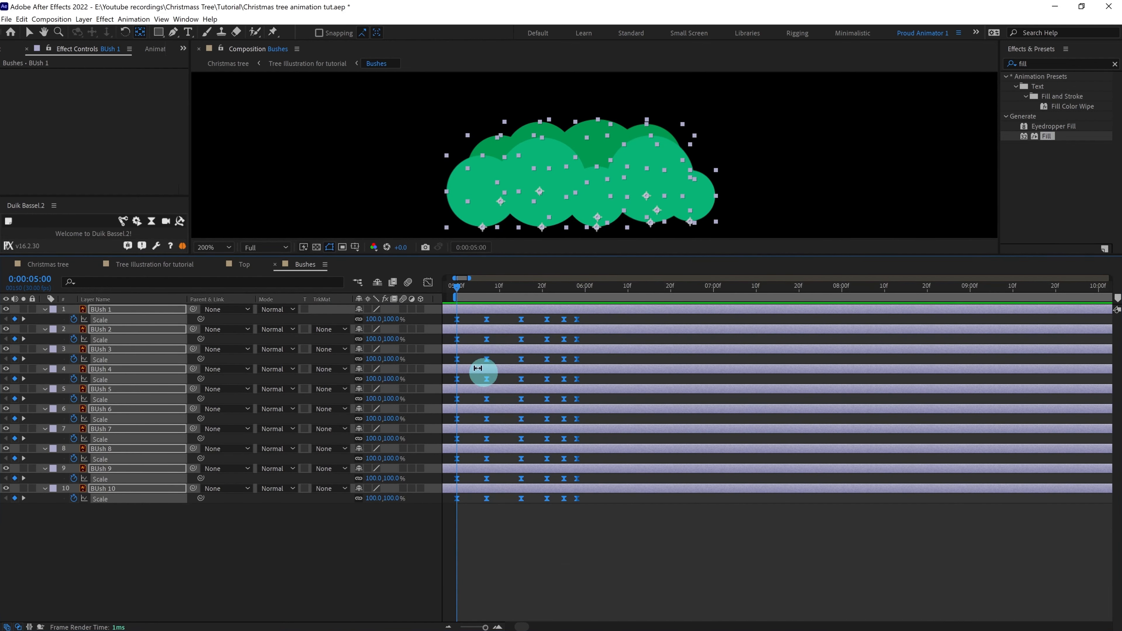
# Shift the Scale keyframes of all ten bush layers two frames on, so they start at 0:00:05:02
pyautogui.moveTo(467, 320); pyautogui.dragTo(463, 321)
pyautogui.press('=')
pyautogui.press('=')
pyautogui.press('=')
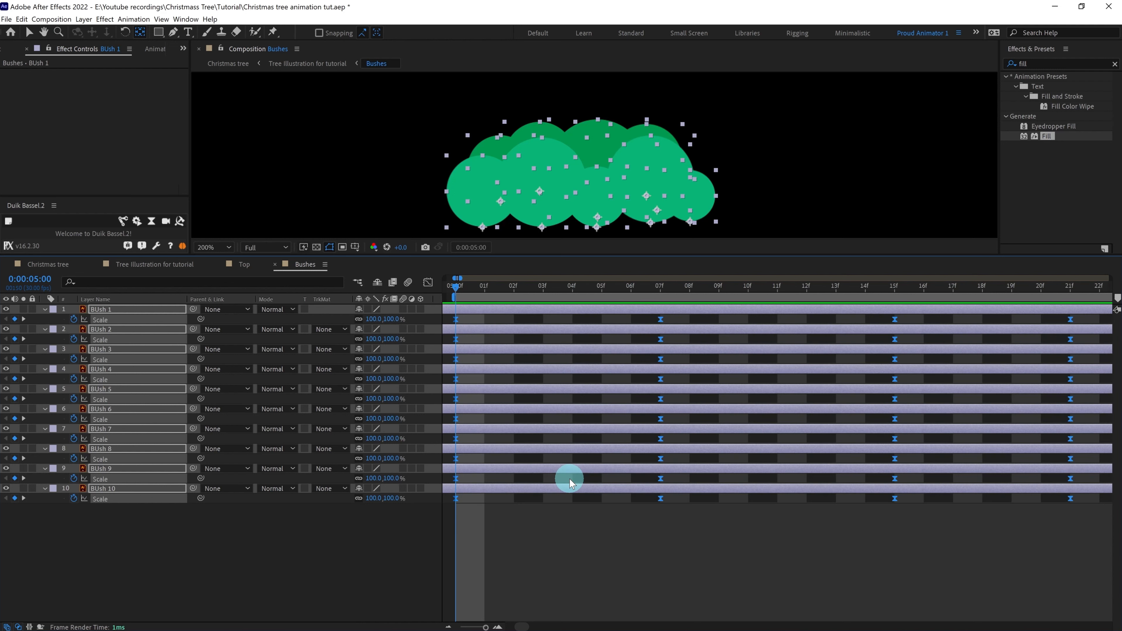
pyautogui.press('pagedown')
pyautogui.press('pagedown')
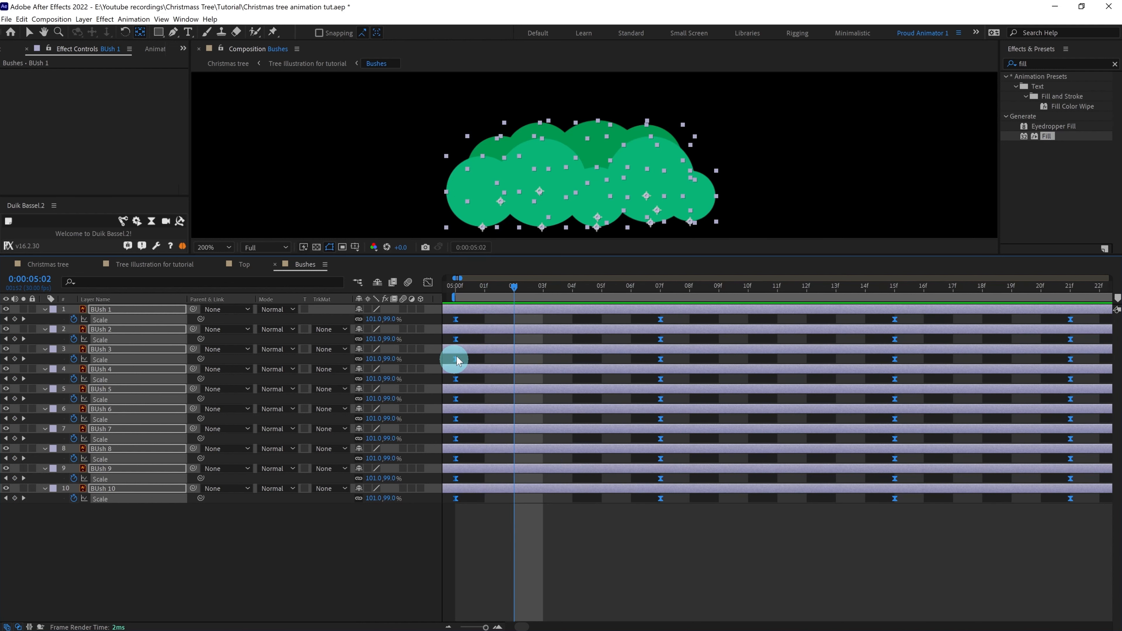
pyautogui.moveTo(457, 320); pyautogui.dragTo(513, 320)
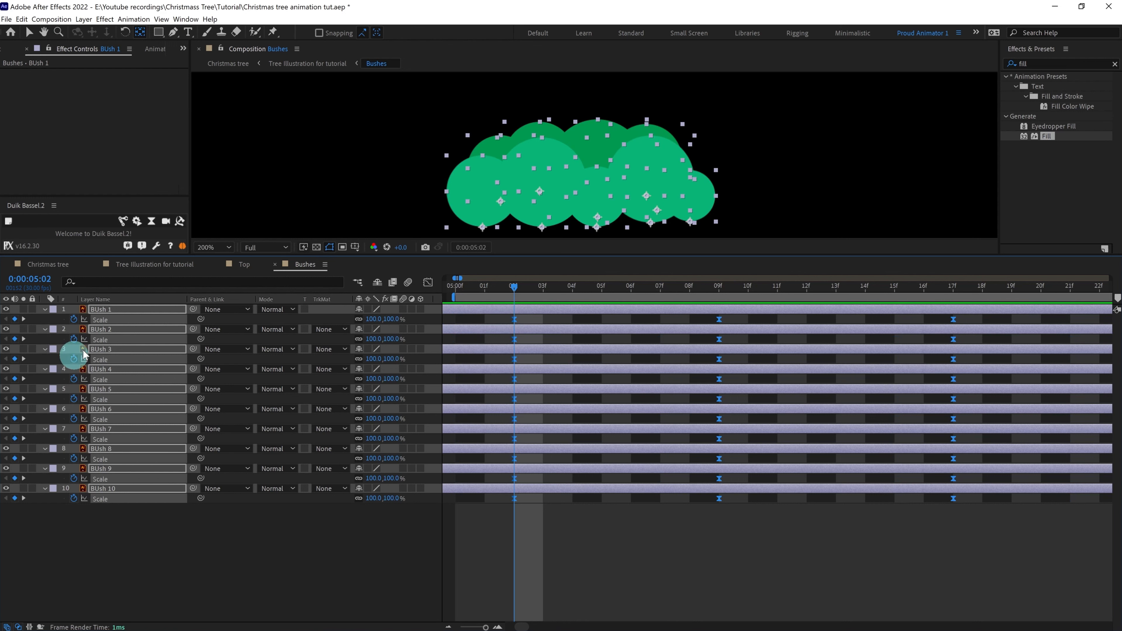
pyautogui.click(617, 558)
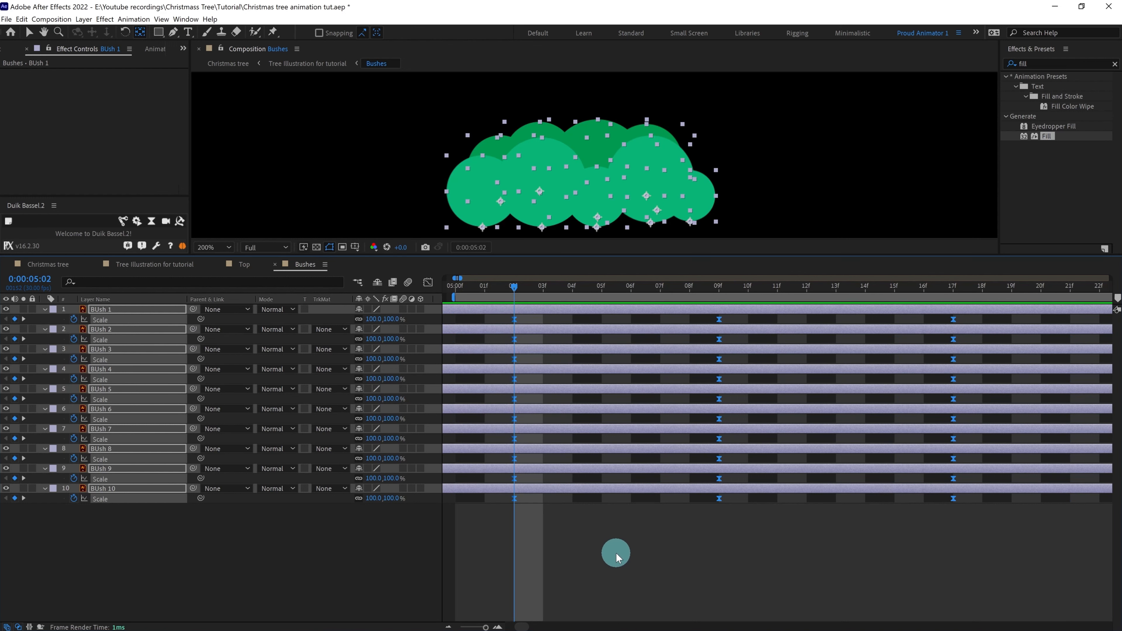
# Stagger the bush layers' Scale keyframes by two frames per layer, from BUsh 1 at 0:00:05:02 to BUsh 10 at 0:00:05:20, and deselect everything
pyautogui.press('-')
pyautogui.press('-')
pyautogui.press('-')
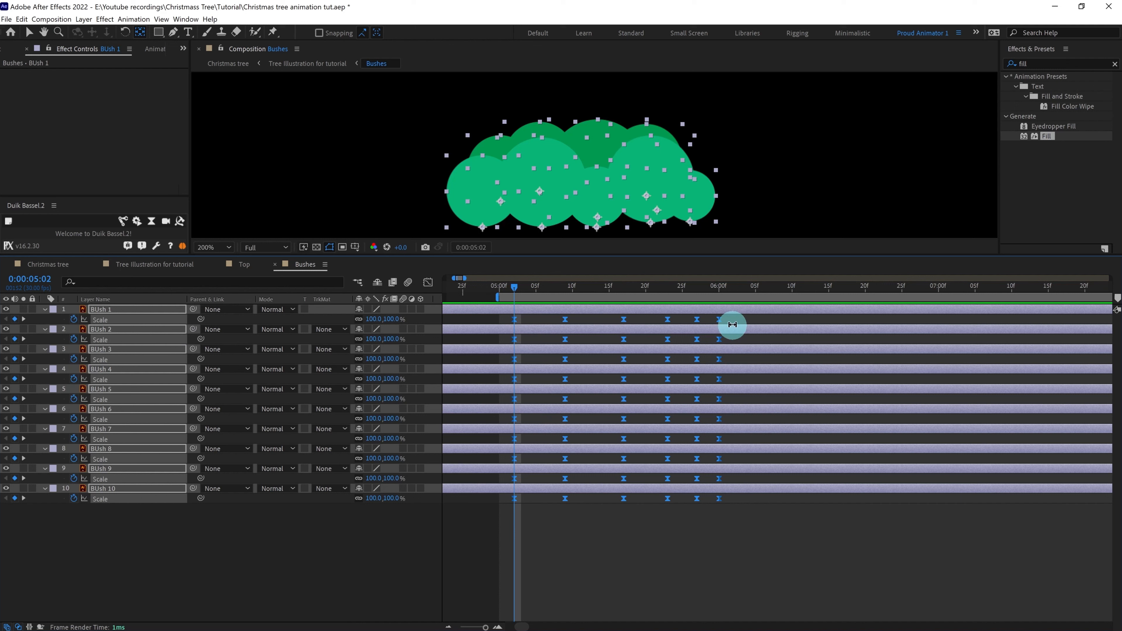
pyautogui.moveTo(730, 315); pyautogui.dragTo(528, 340)
pyautogui.moveTo(745, 344); pyautogui.dragTo(558, 382)
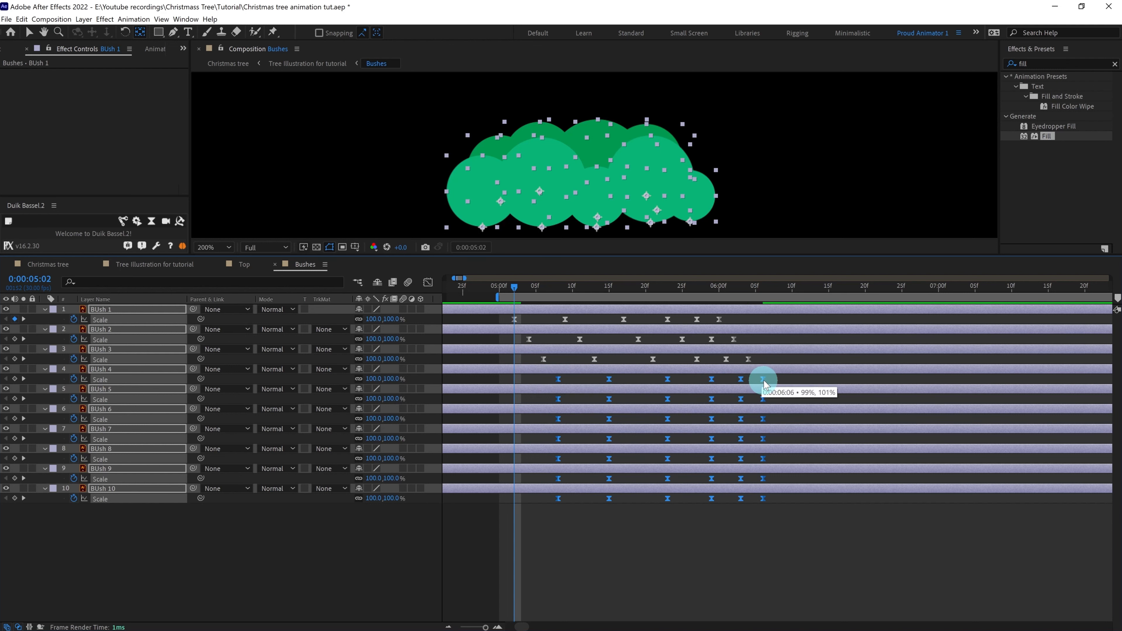
pyautogui.moveTo(773, 376); pyautogui.dragTo(573, 399)
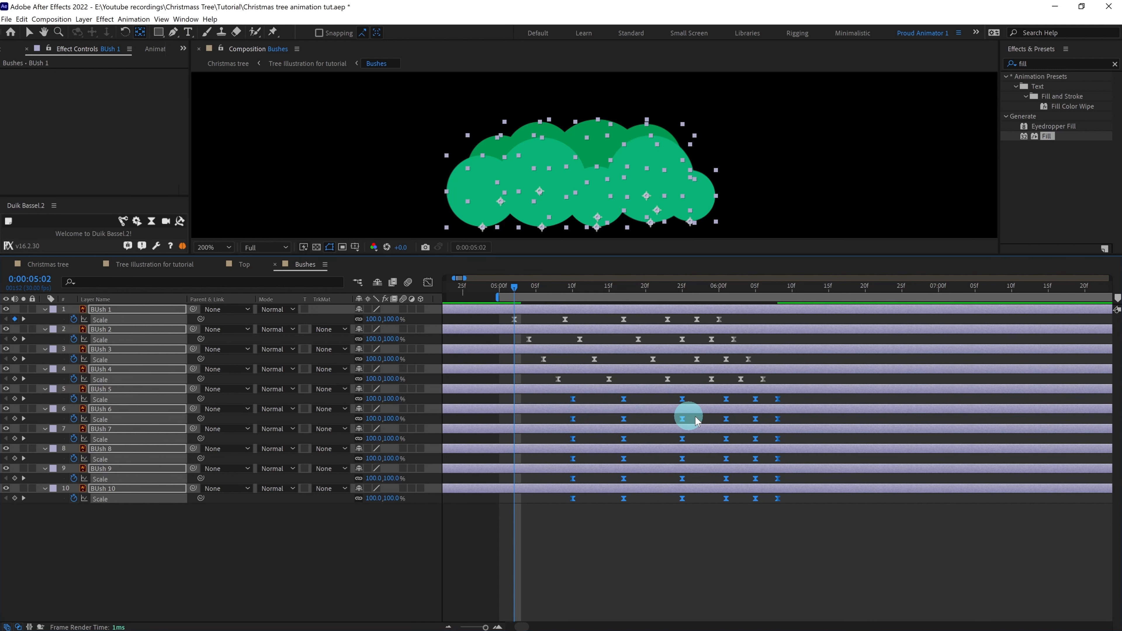
pyautogui.moveTo(789, 396); pyautogui.dragTo(588, 419)
pyautogui.moveTo(803, 416); pyautogui.dragTo(602, 438)
pyautogui.moveTo(817, 435); pyautogui.dragTo(816, 508)
pyautogui.moveTo(602, 459); pyautogui.dragTo(618, 460)
pyautogui.moveTo(830, 454); pyautogui.dragTo(619, 462)
pyautogui.moveTo(618, 477); pyautogui.dragTo(635, 478)
pyautogui.moveTo(842, 475); pyautogui.dragTo(615, 480)
pyautogui.moveTo(632, 498); pyautogui.dragTo(647, 500)
pyautogui.press('F2')
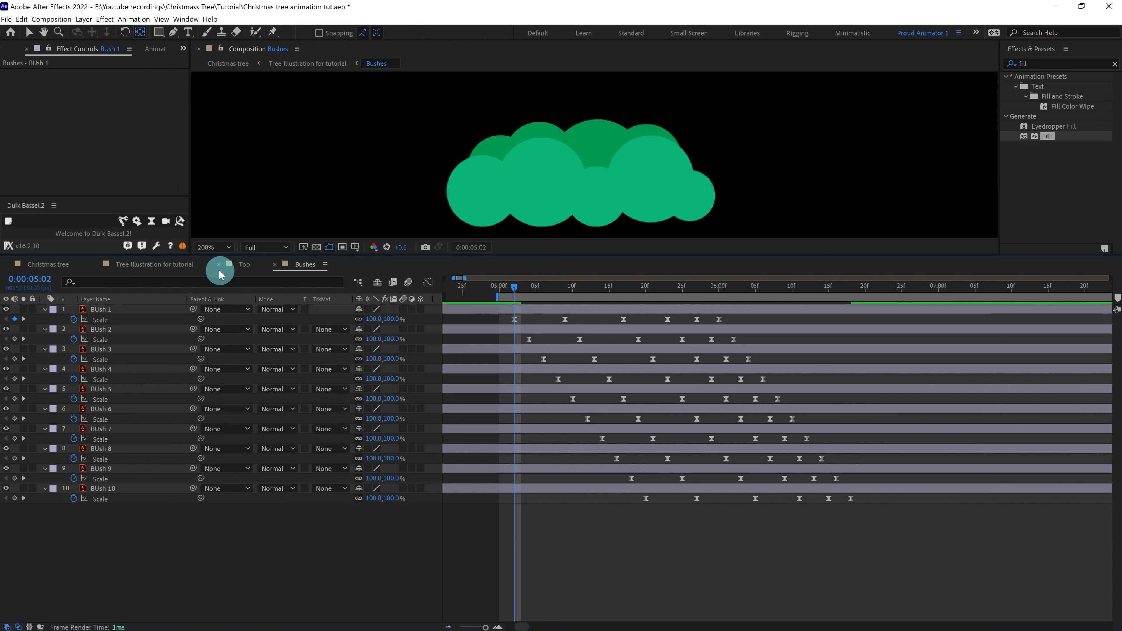
# Return to the Tree Illustration for tutorial composition and preview the tree and bushes animation from 0:00:05:00
pyautogui.click(152, 264)
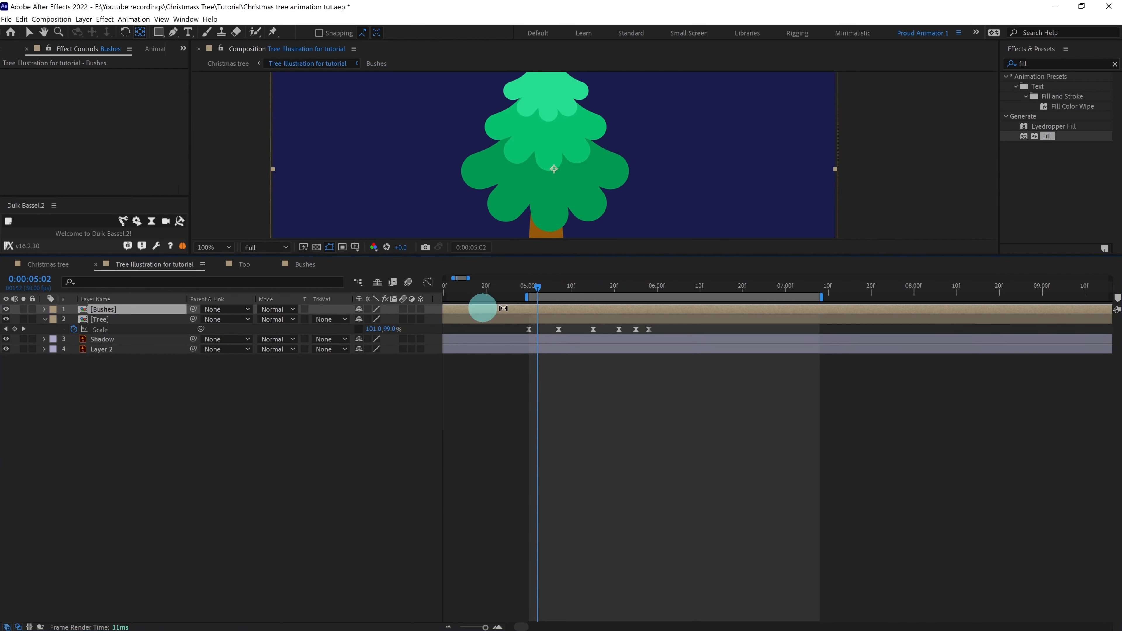
pyautogui.moveTo(533, 289); pyautogui.dragTo(558, 415)
pyautogui.click(621, 576)
pyautogui.press('space')
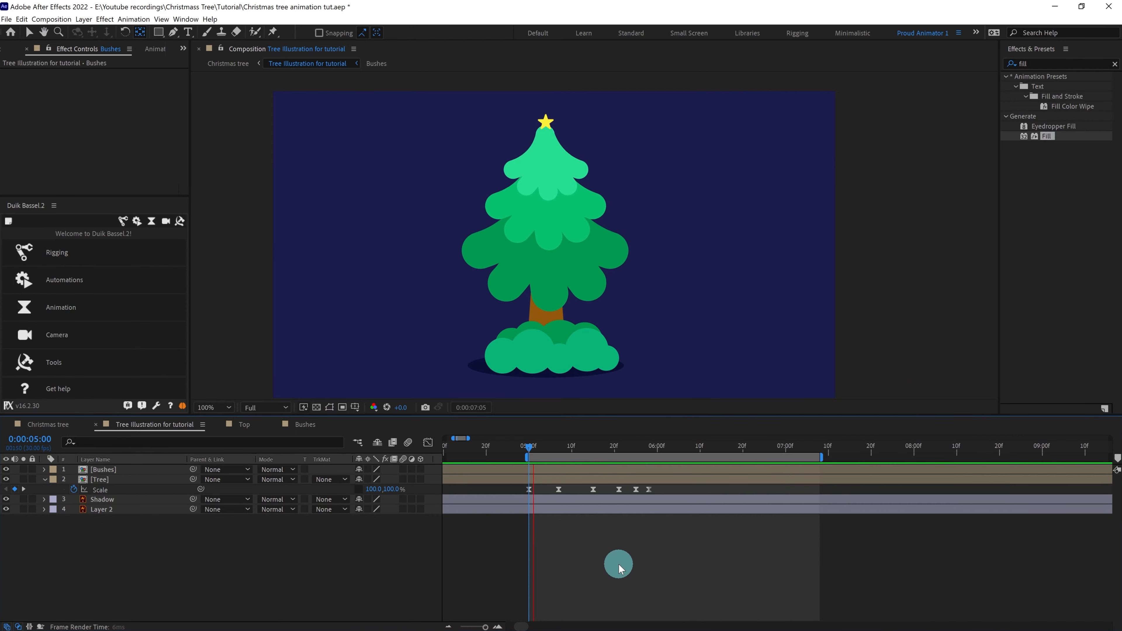
pyautogui.click(532, 446)
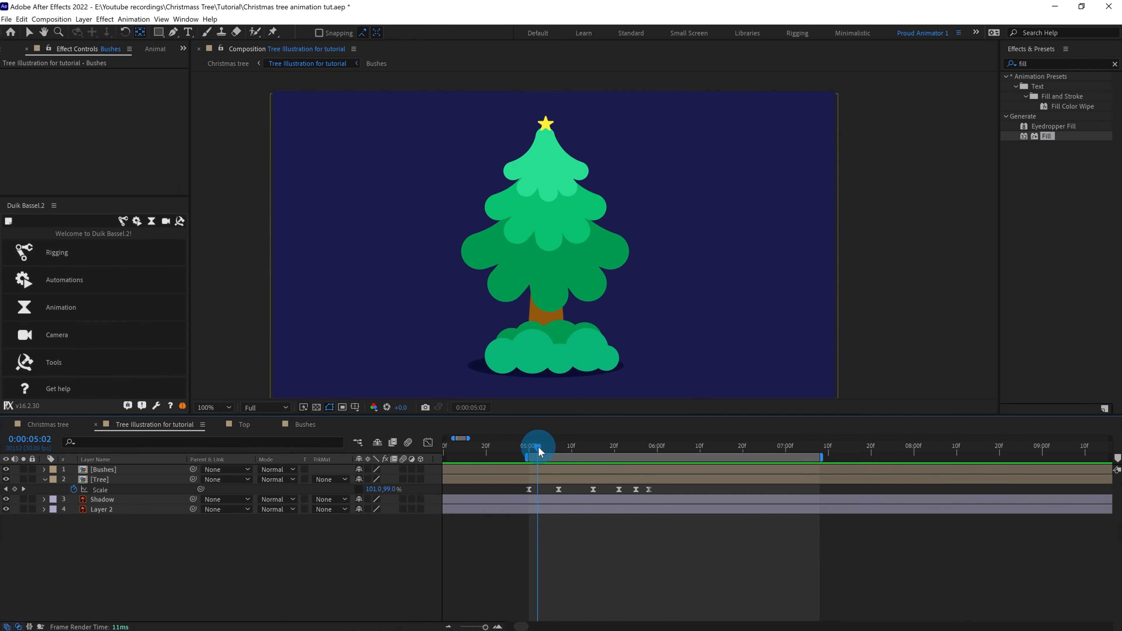
# In the Bushes composition, shift the Scale keyframes of all ten bush layers one frame on, starting at 0:00:05:03
pyautogui.click(306, 425)
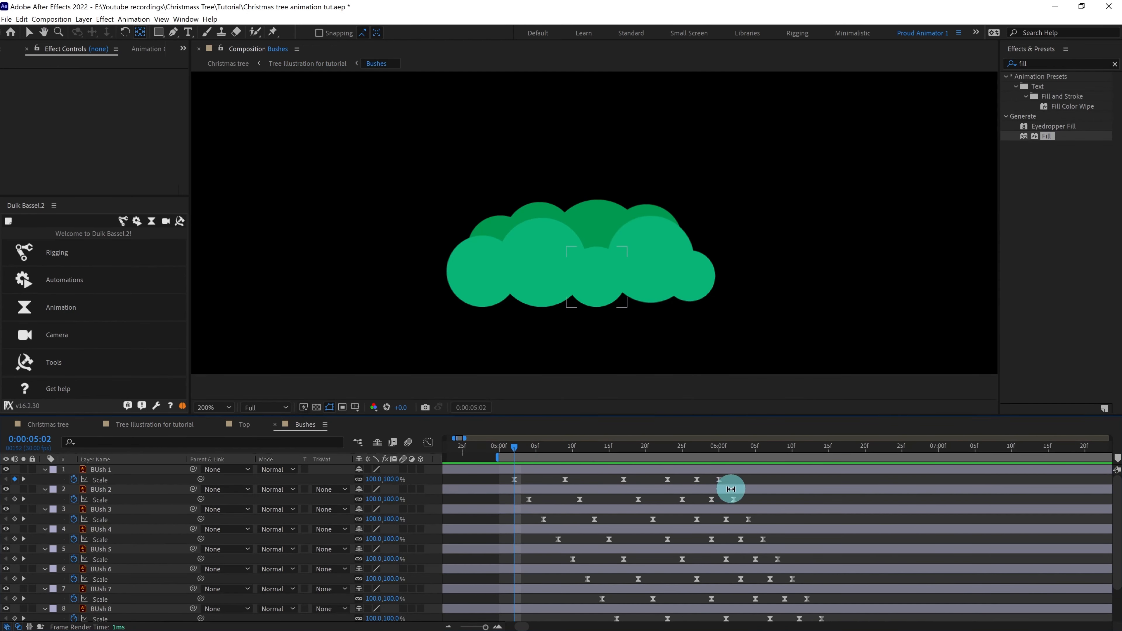
pyautogui.press('pagedown')
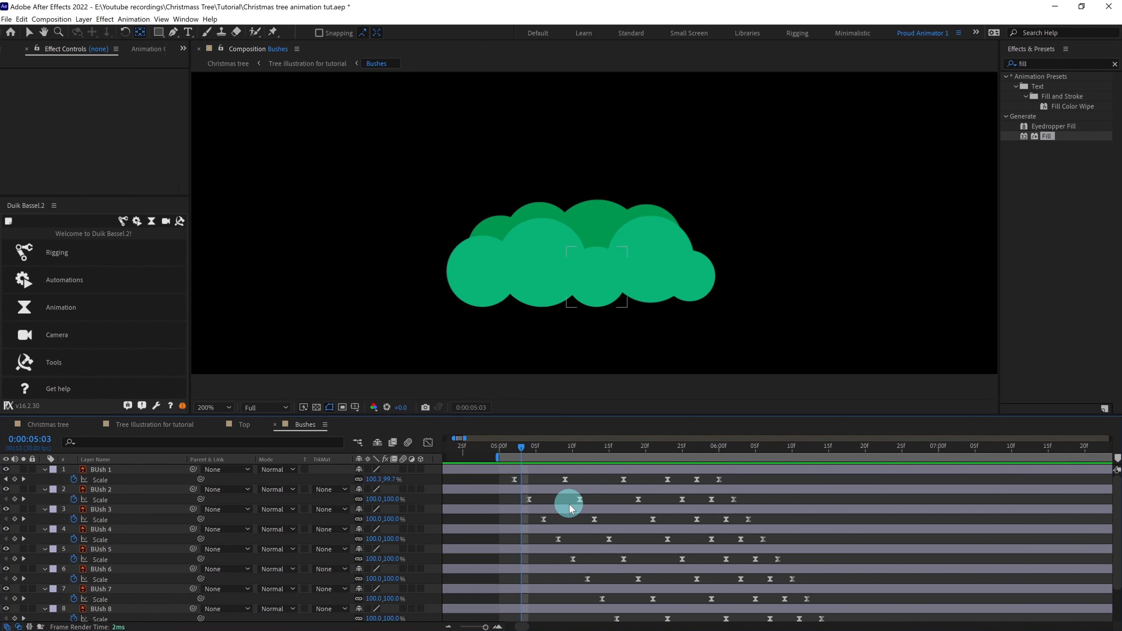
pyautogui.press('-')
pyautogui.scroll(-2, 581, 530)
pyautogui.moveTo(585, 424); pyautogui.dragTo(582, 311)
pyautogui.moveTo(667, 575); pyautogui.dragTo(508, 383)
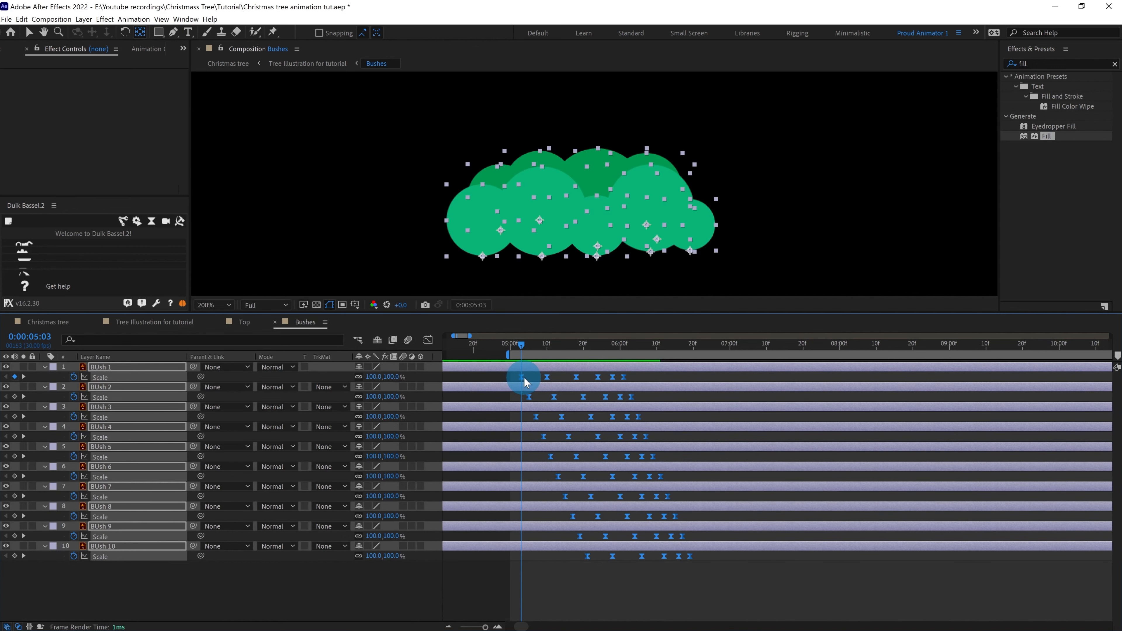
# Return to the Tree Illustration for tutorial composition, enlarge the preview area and play back the tree and bushes animation
pyautogui.click(161, 321)
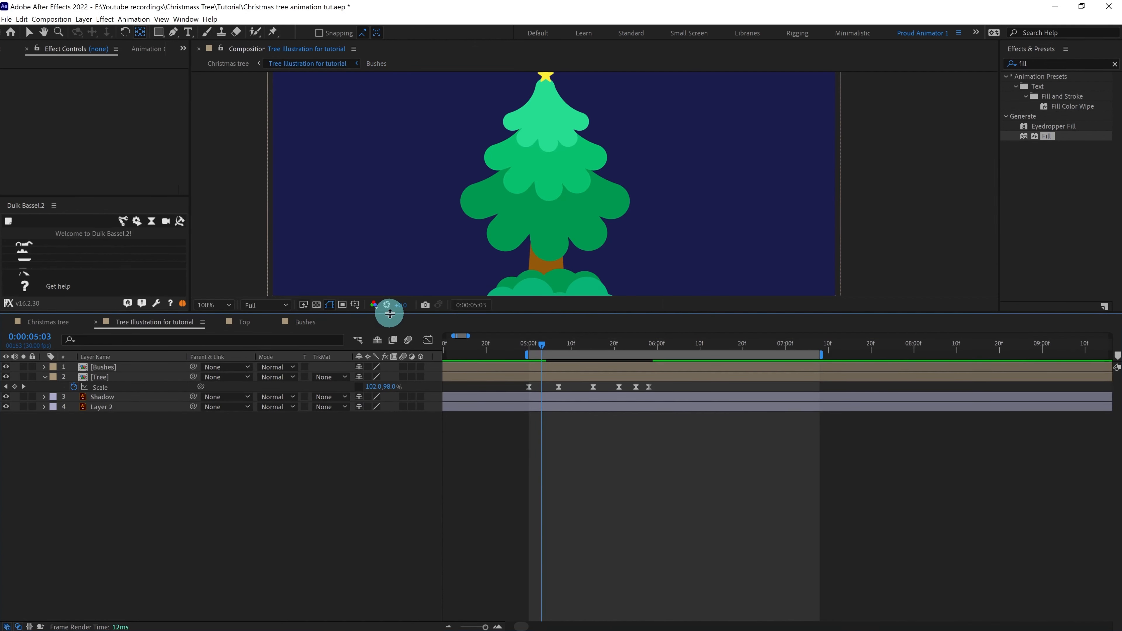
pyautogui.moveTo(383, 316); pyautogui.dragTo(400, 397)
pyautogui.press('space')
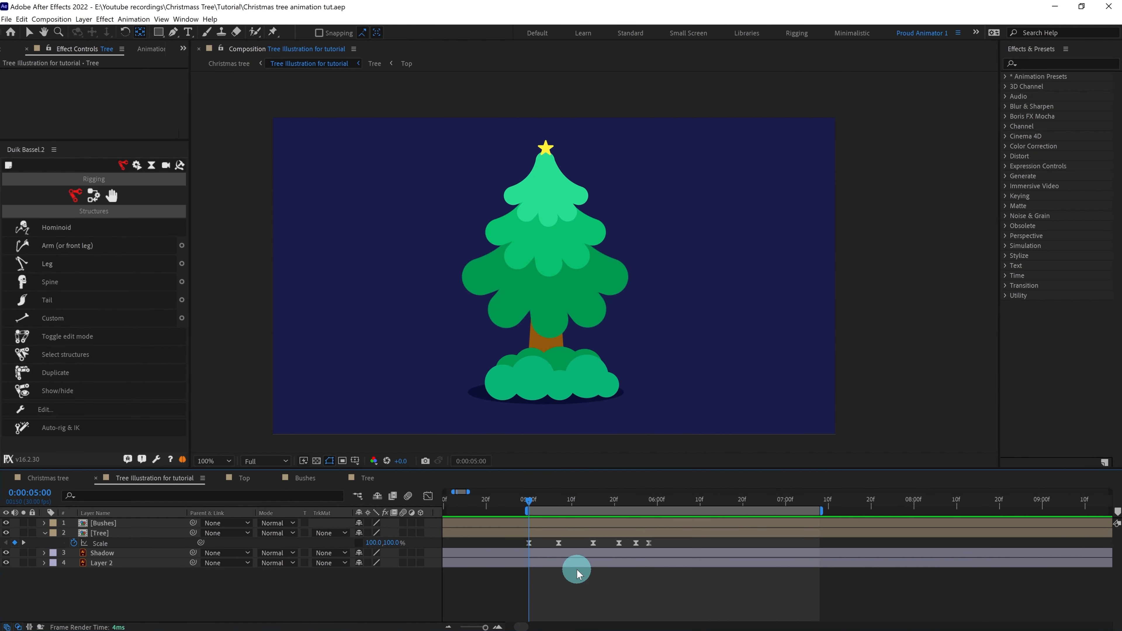
# Copy all the Tree layer's Scale keyframes and open the Tree precomposition
pyautogui.moveTo(651, 540); pyautogui.dragTo(509, 560)
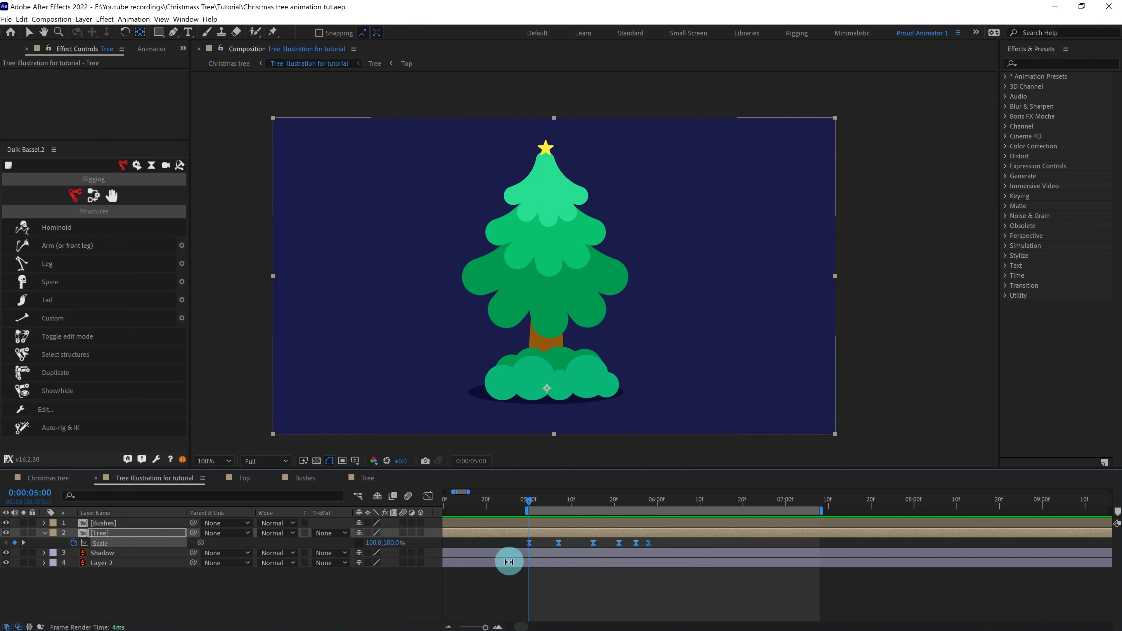
pyautogui.doubleClick(130, 533)
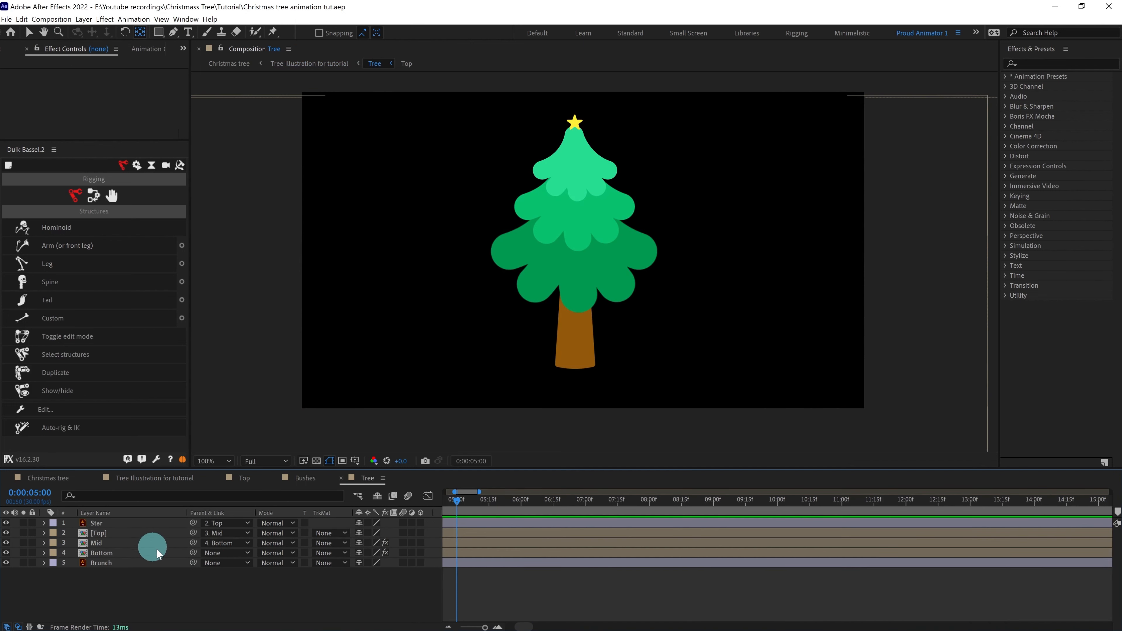
# Add Duik Zero nulls to the Top, Mid and Bottom layers with their Scale shown, and hide the shy zero layers
pyautogui.click(106, 536)
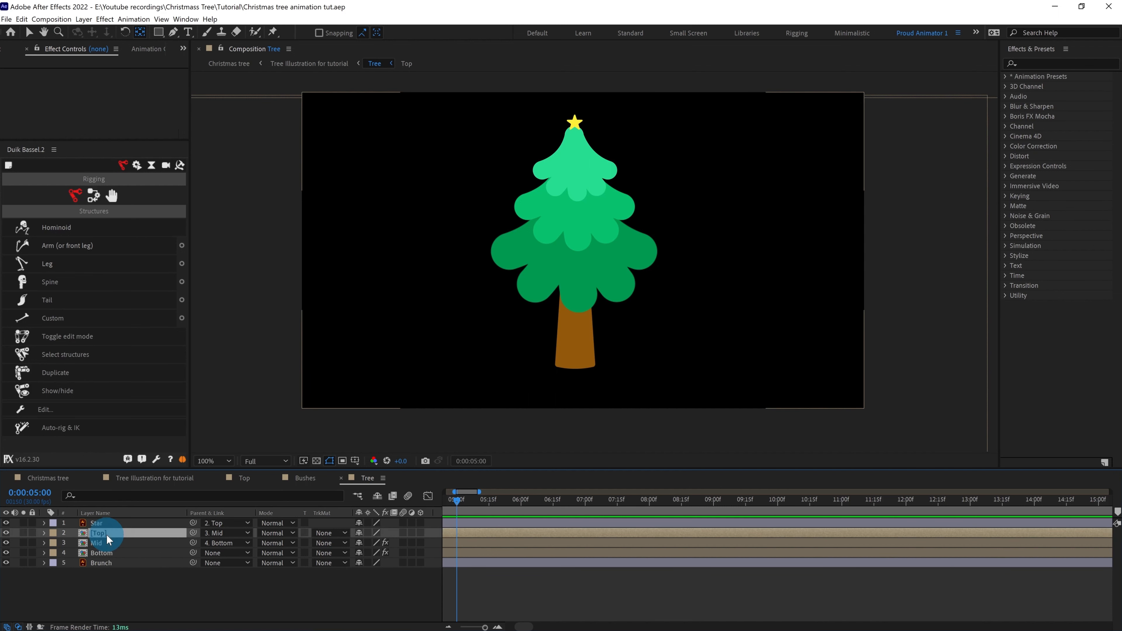
pyautogui.keyDown('shift'); pyautogui.click(100, 555); pyautogui.keyUp('shift')
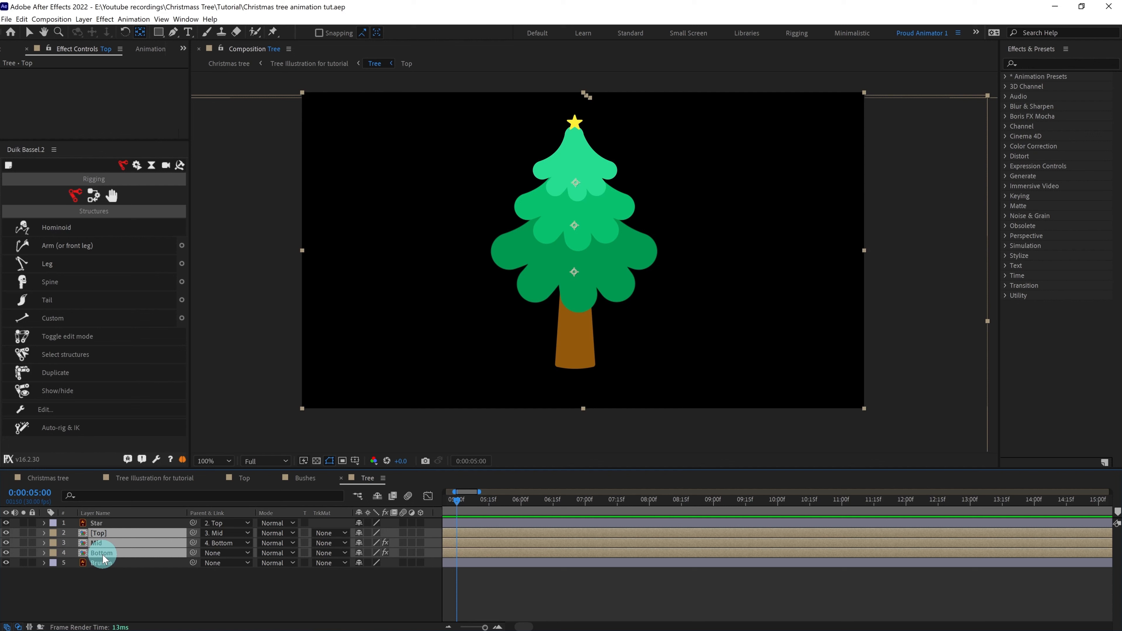
pyautogui.press('s')
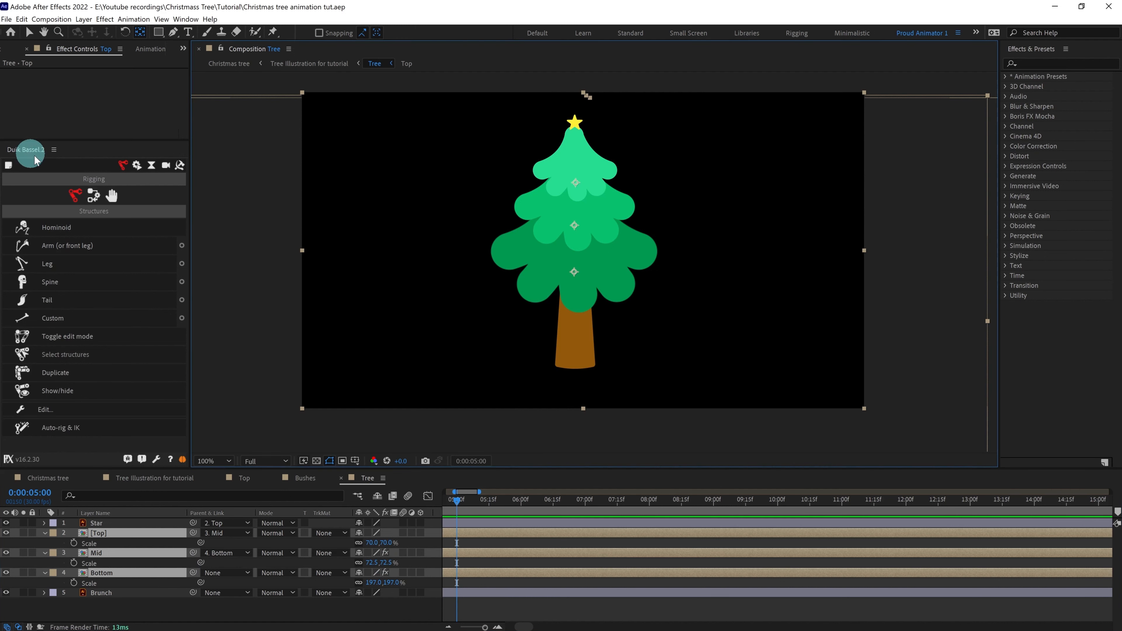
pyautogui.click(94, 195)
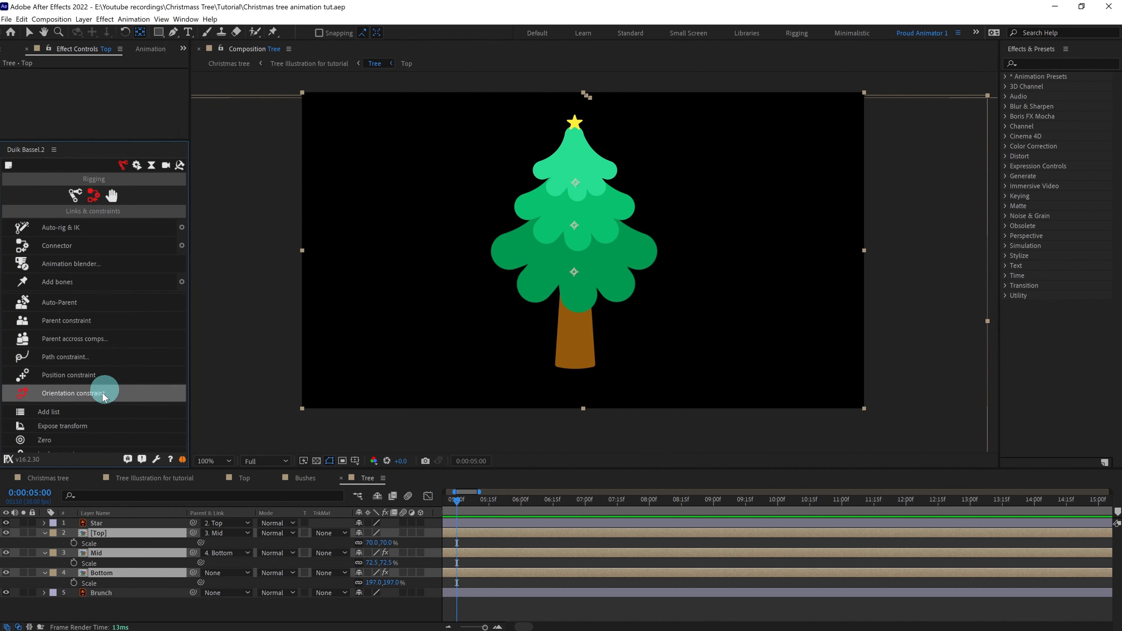
pyautogui.click(44, 440)
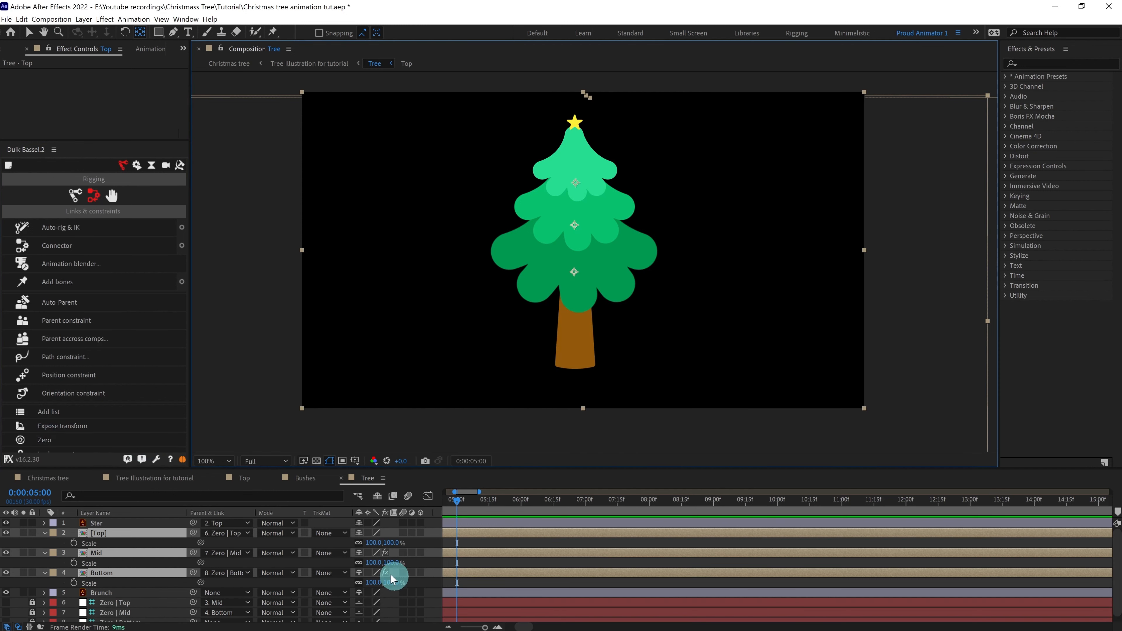
pyautogui.click(376, 495)
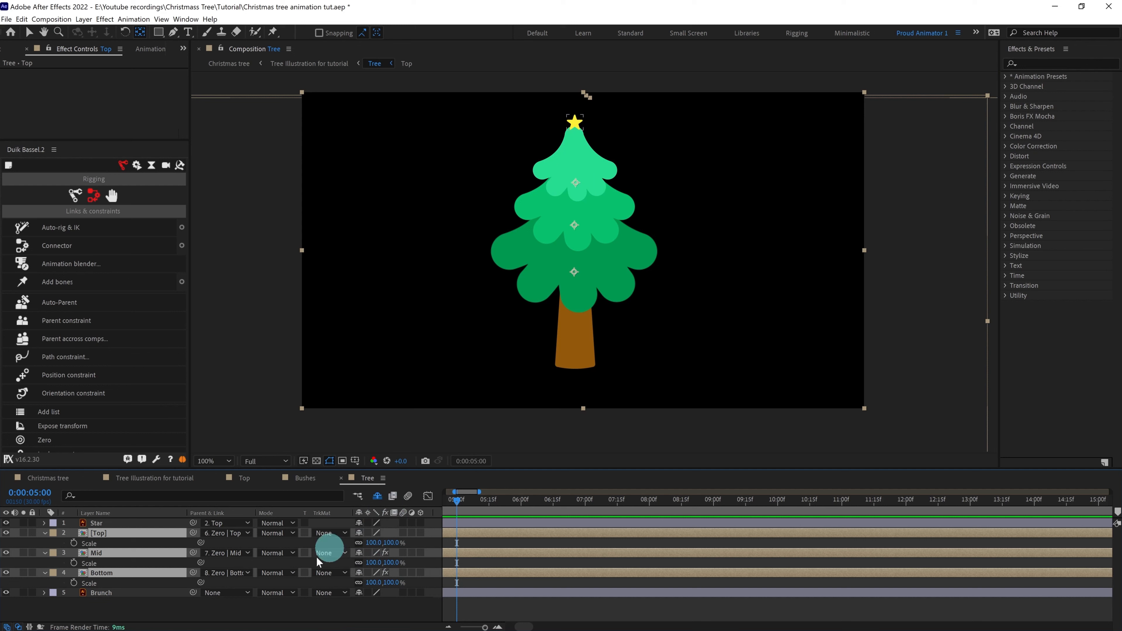
# Paste the copied Scale keyframes onto the Top, Mid and Bottom layers at 0:00:05:00
pyautogui.hotkey('ctrl', 'v')
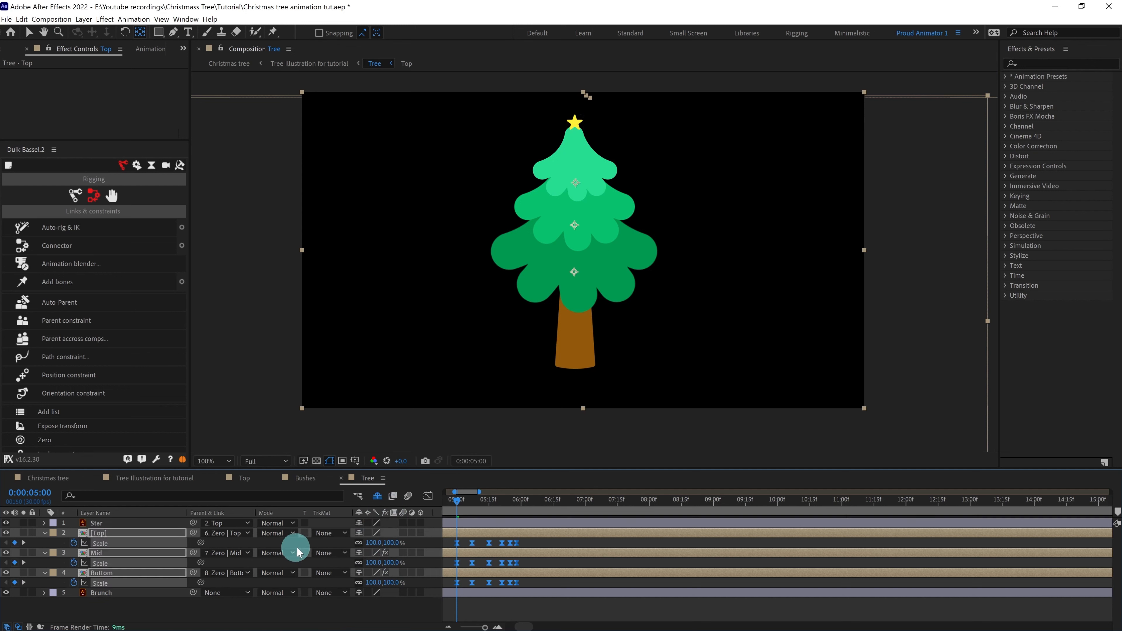
pyautogui.press('=')
pyautogui.press('=')
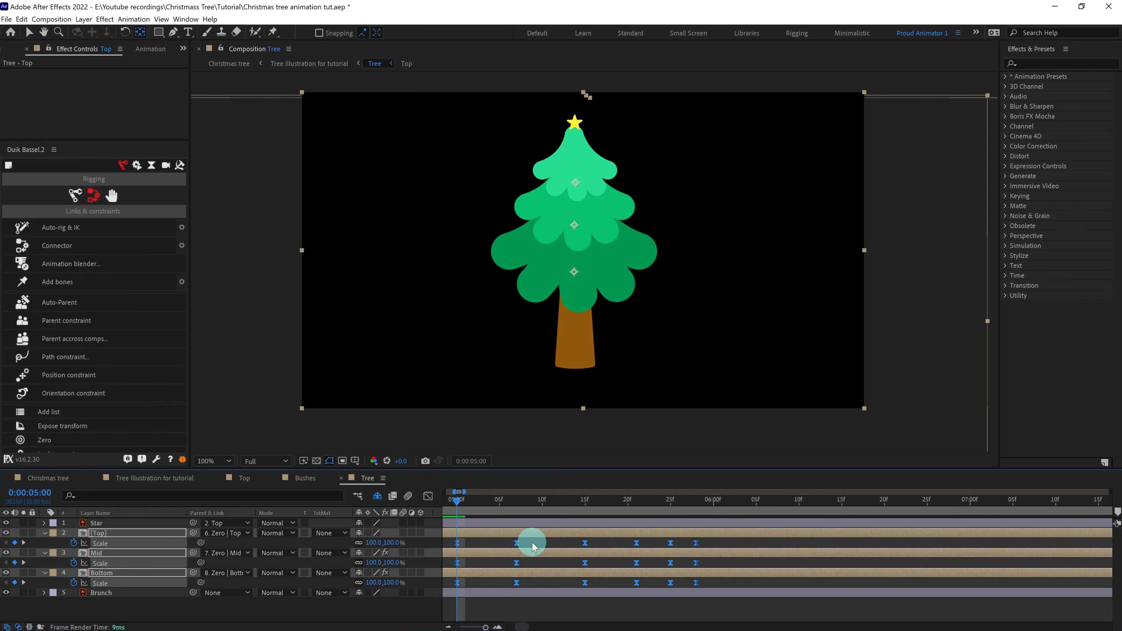
# Separate the Position dimensions of the Top, Mid and Bottom layers into X and Y, and deselect the layers
pyautogui.press('p')
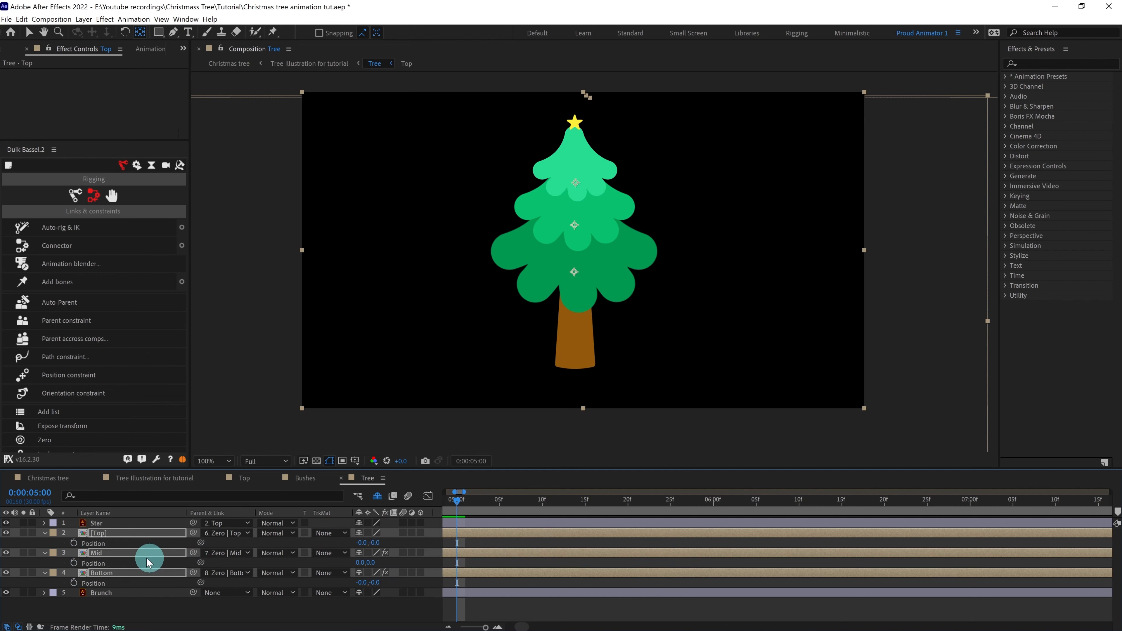
pyautogui.rightClick(95, 545)
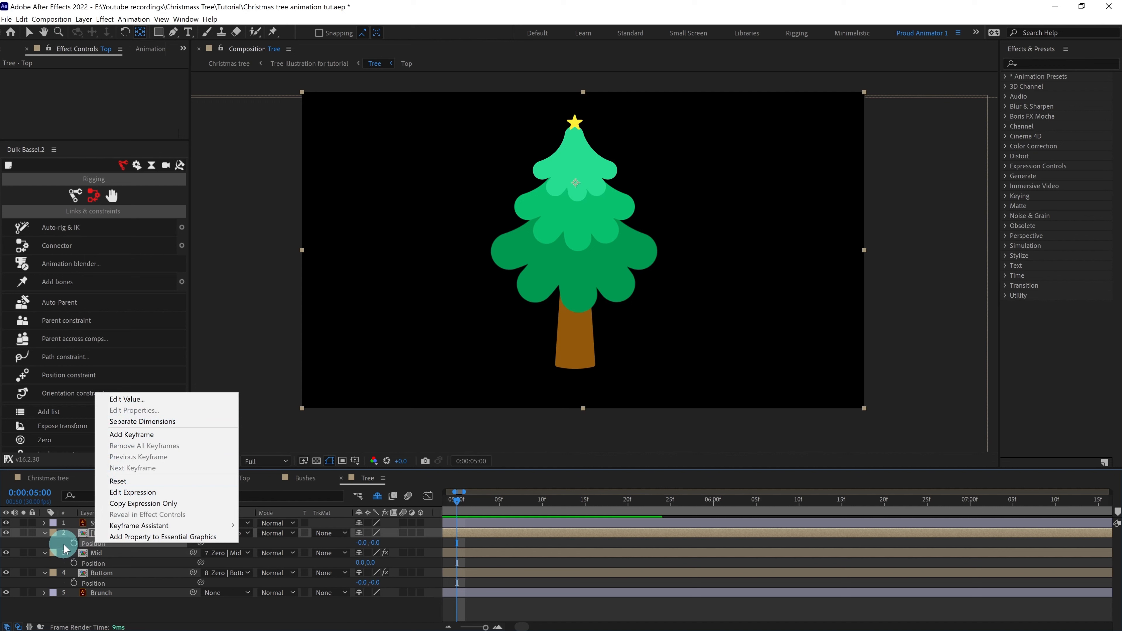
pyautogui.moveTo(64, 545); pyautogui.dragTo(113, 583)
pyautogui.rightClick(112, 584)
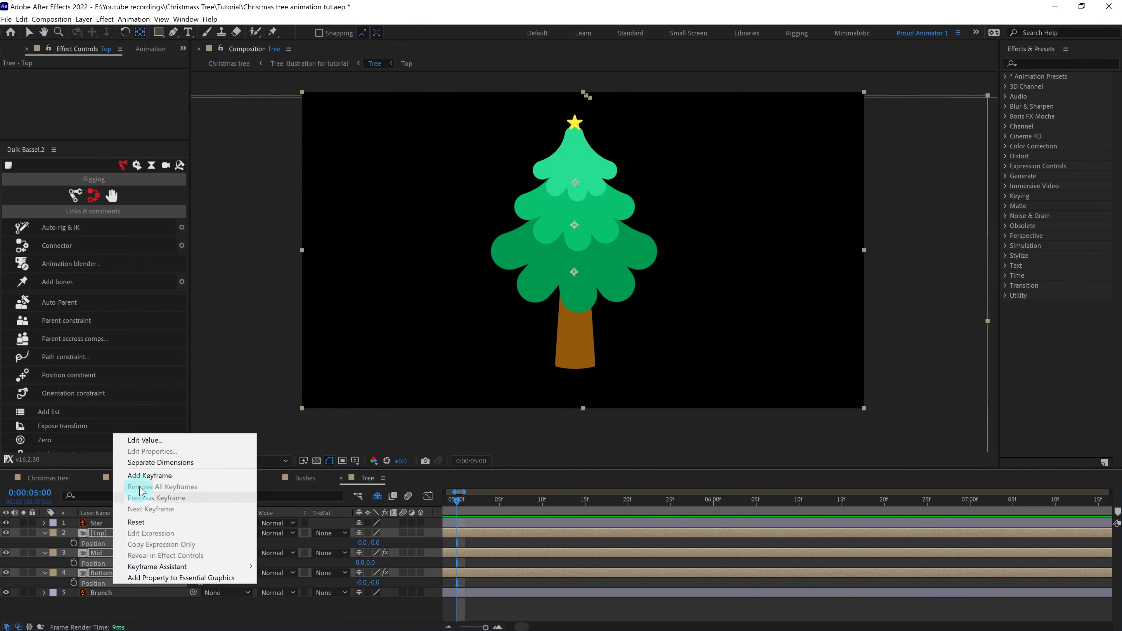
pyautogui.click(145, 462)
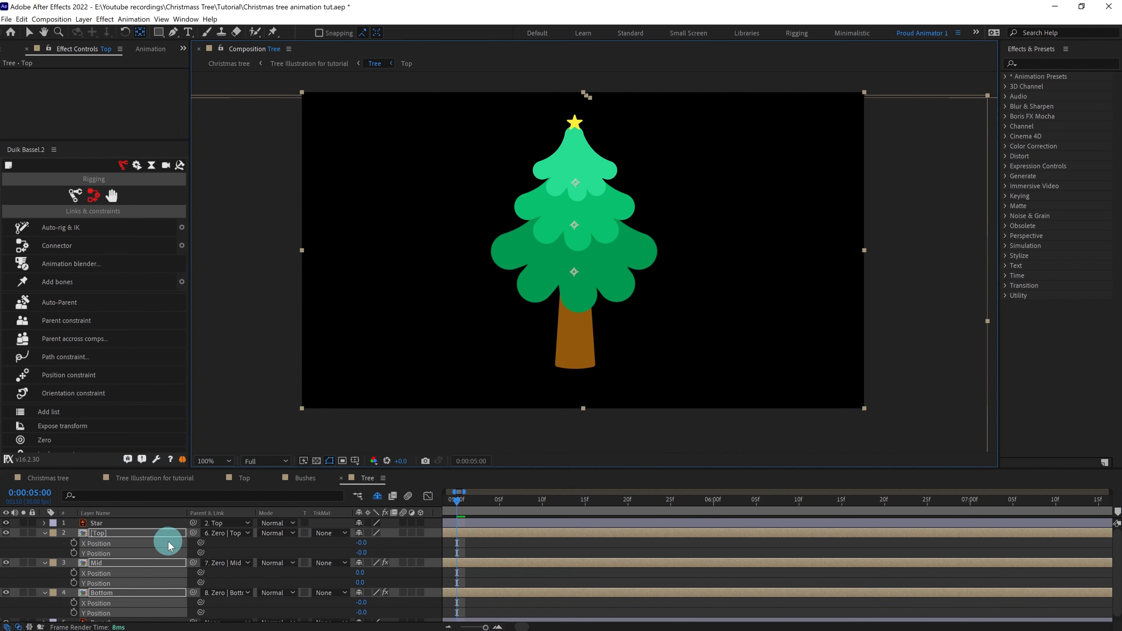
pyautogui.click(202, 549)
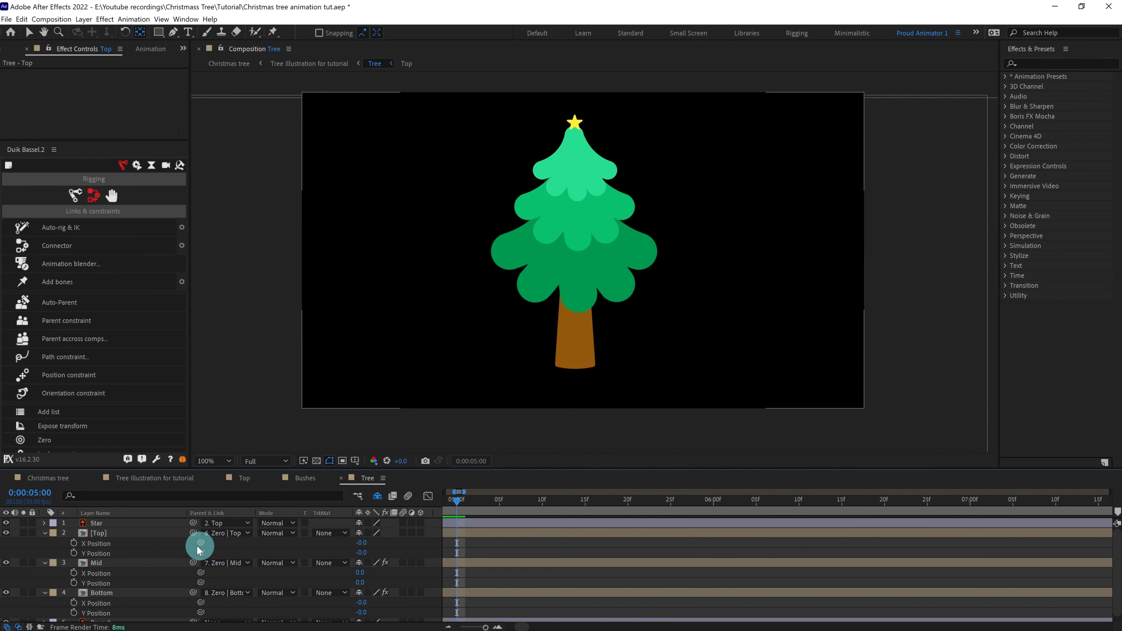
# Set Y Position keyframes on the Top, Mid and Bottom layers at 0:00:05:00 and show only the keyframed properties
pyautogui.click(133, 533)
pyautogui.keyDown('shift'); pyautogui.click(113, 594); pyautogui.keyUp('shift')
pyautogui.click(74, 612)
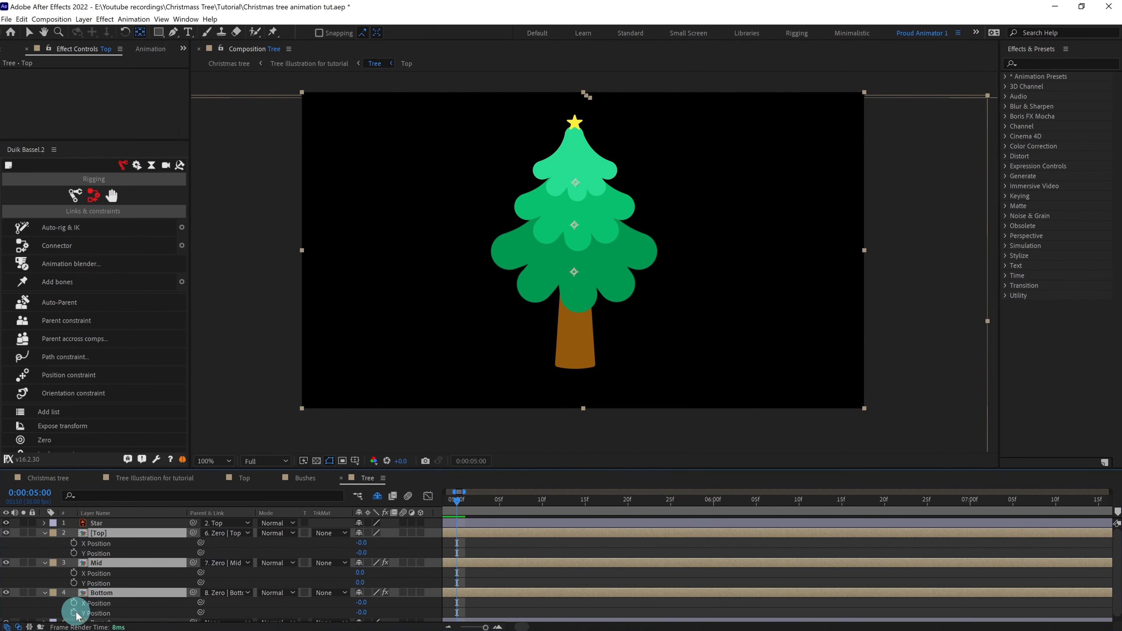
pyautogui.press('u')
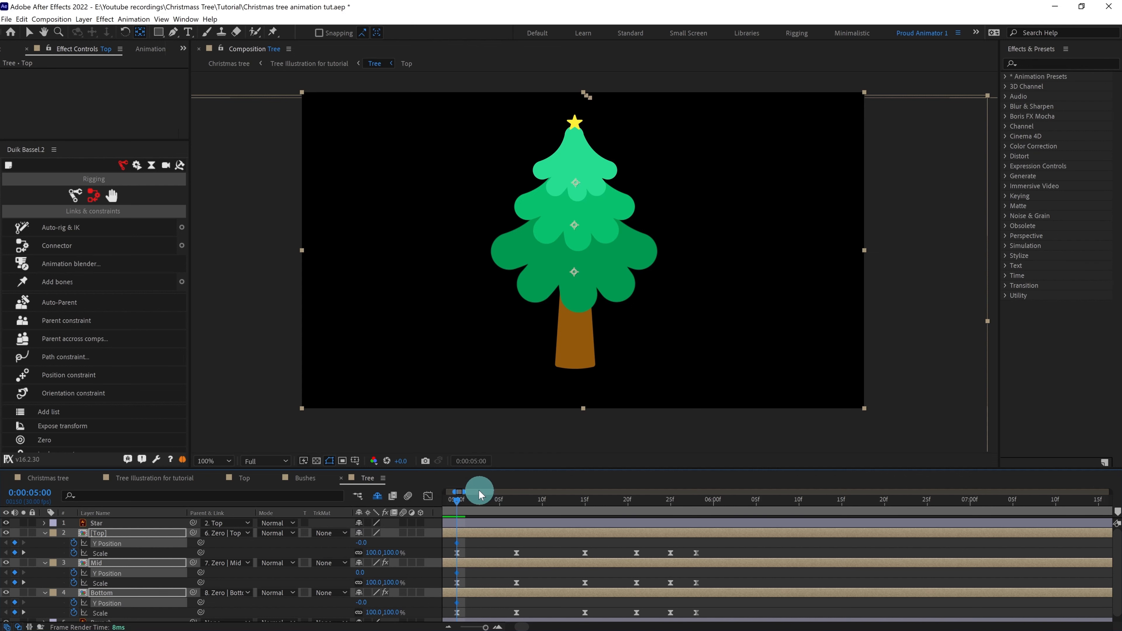
pyautogui.moveTo(479, 469); pyautogui.dragTo(490, 412)
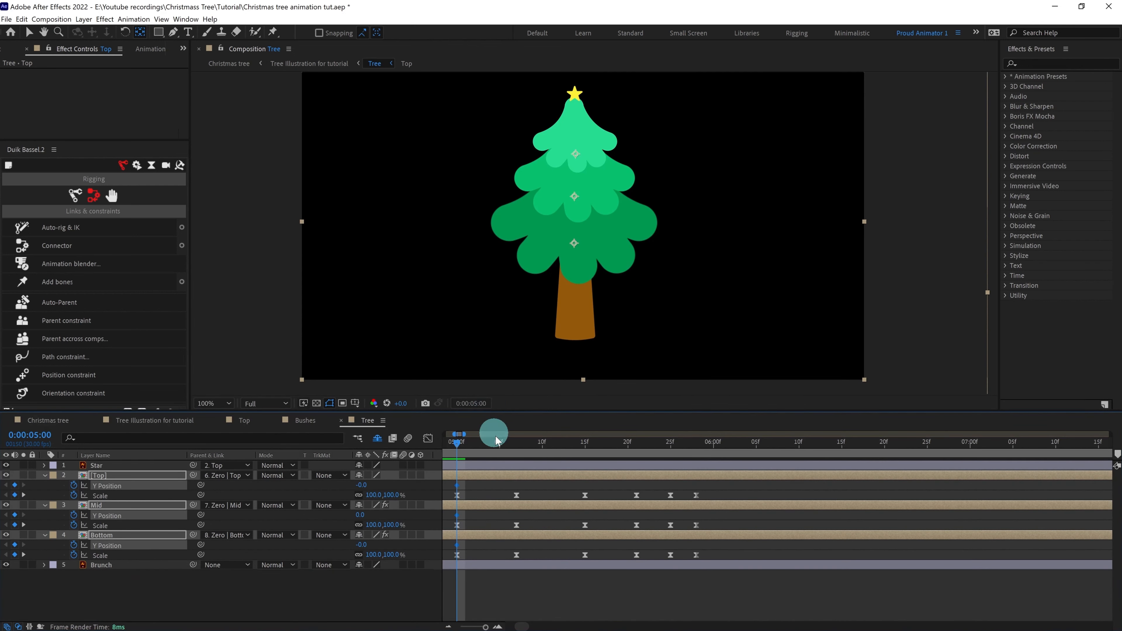
# Keyframe Y Position of the Top, Mid and Bottom layers at 0:00:05:07 and lower the foliage, bringing Bottom's Y Position to 15.7
pyautogui.press('k')
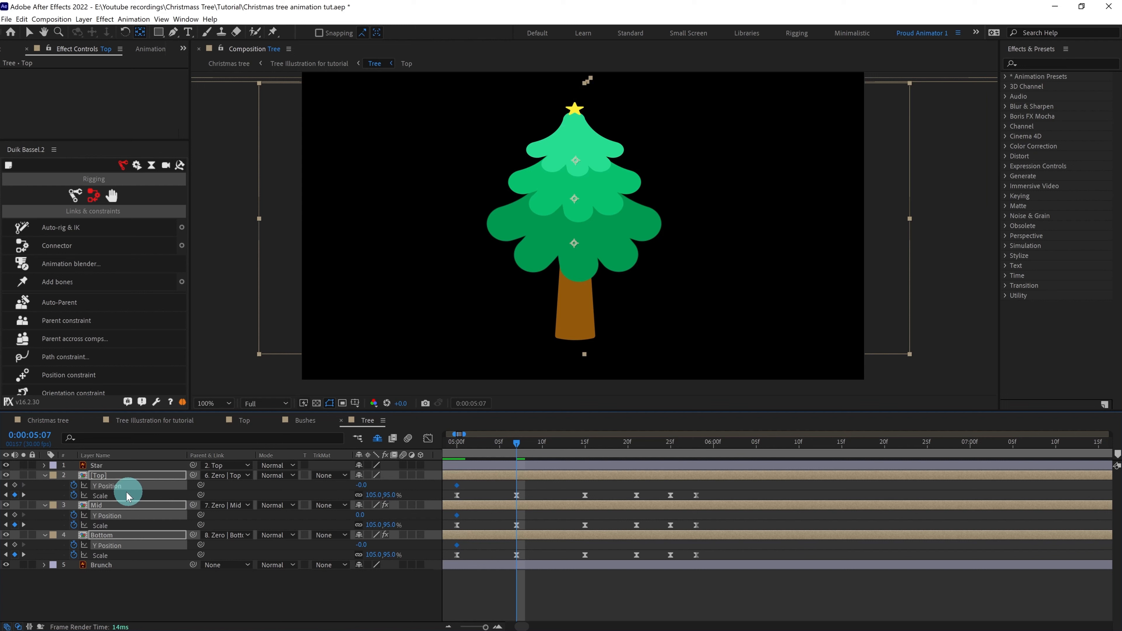
pyautogui.click(16, 486)
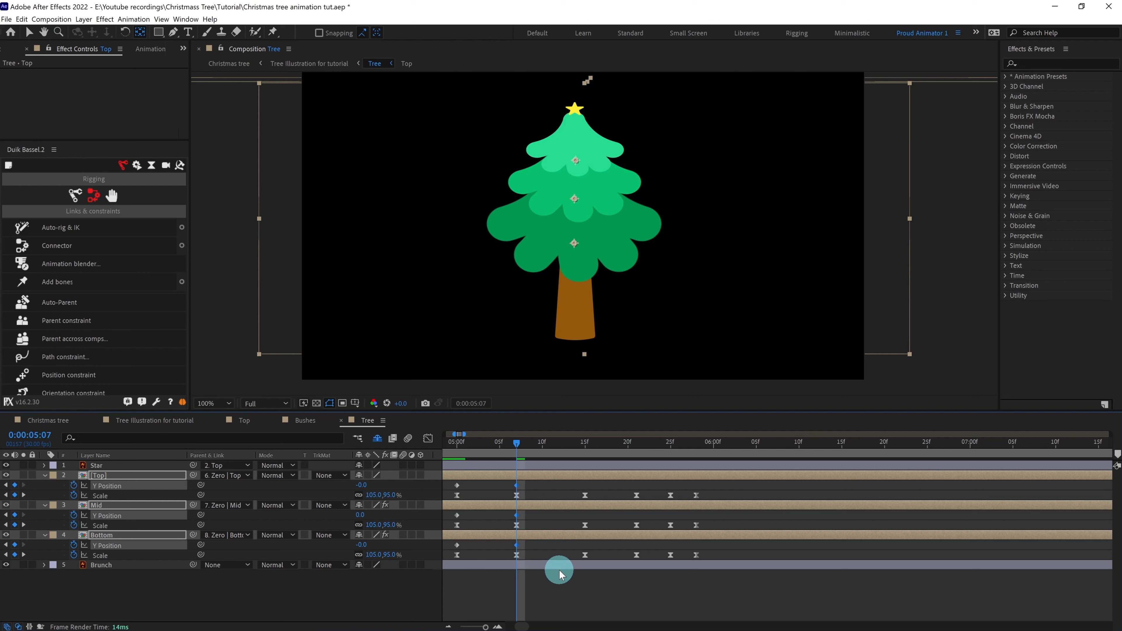
pyautogui.press('Down')
pyautogui.press('Down')
pyautogui.press('Down')
pyautogui.press('Down')
pyautogui.press('Down')
pyautogui.press('Down')
pyautogui.press('Down')
pyautogui.press('Down')
pyautogui.press('Down')
pyautogui.press('Down')
pyautogui.press('Down')
pyautogui.press('Down')
pyautogui.press('Down')
pyautogui.press('Down')
pyautogui.press('Down')
pyautogui.press('Down')
pyautogui.press('Down')
pyautogui.press('Down')
pyautogui.press('Down')
pyautogui.press('Down')
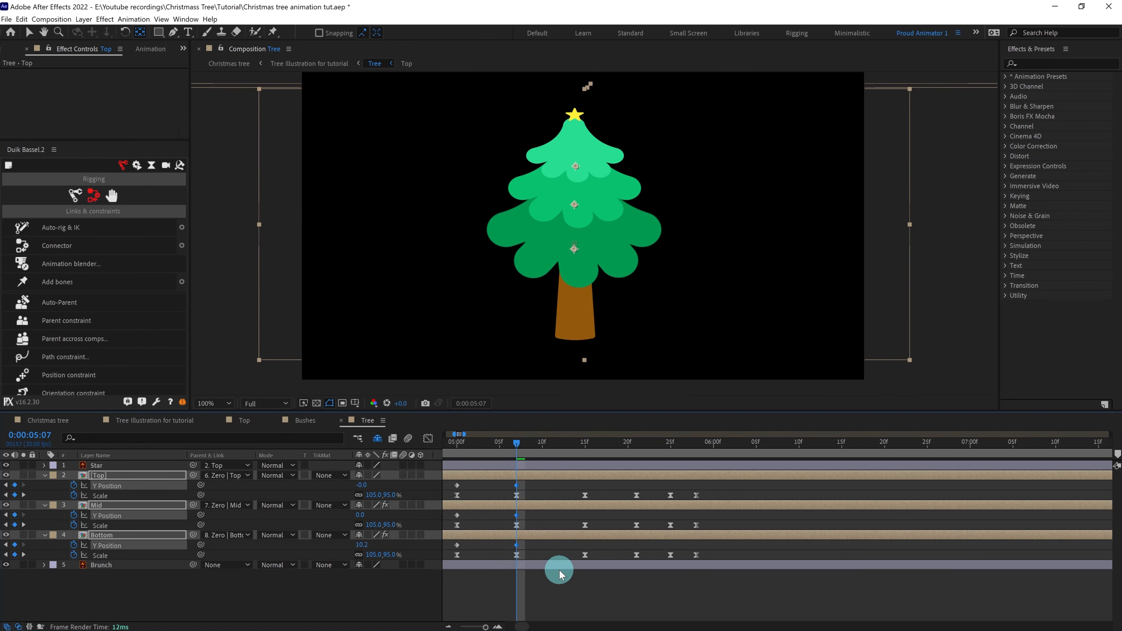
pyautogui.press('Down')
pyautogui.press('Down')
pyautogui.press('Down')
pyautogui.press('Down')
pyautogui.press('Down')
pyautogui.press('Down')
pyautogui.press('Down')
pyautogui.press('Down')
pyautogui.press('Down')
pyautogui.press('Down')
pyautogui.press('Down')
# At 0:00:05:15, raise the foliage with new Y Position keyframes on Top, Mid and Bottom, bringing Bottom's Y Position to about -16
pyautogui.press('k')
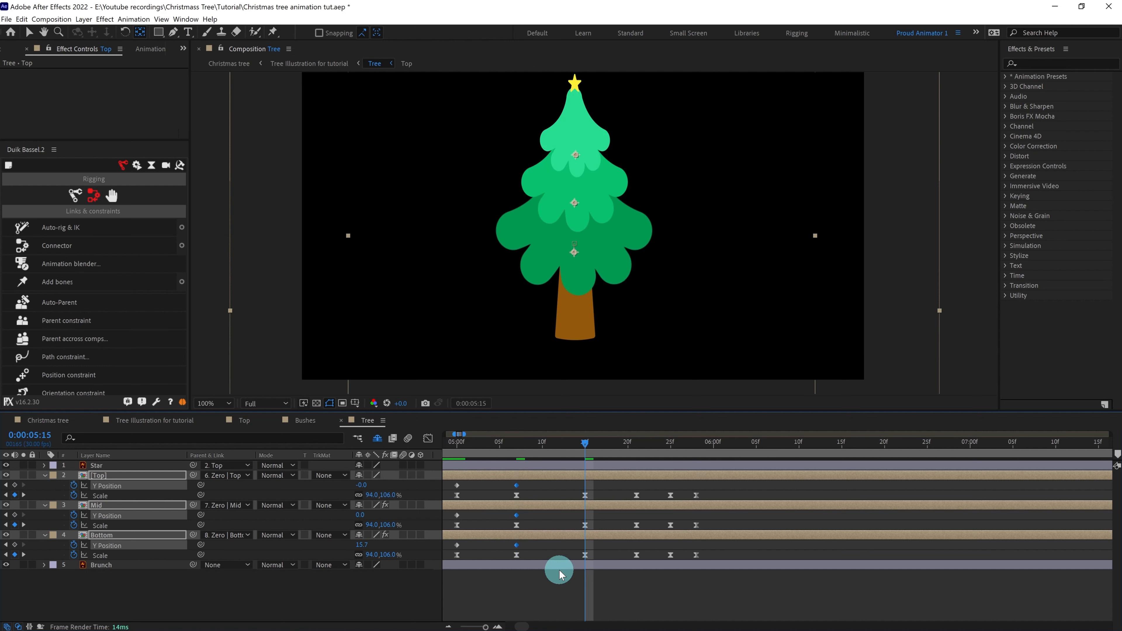
pyautogui.press('Up')
pyautogui.press('Up')
pyautogui.press('Up')
pyautogui.press('Up')
pyautogui.press('Up')
pyautogui.press('Up')
pyautogui.press('Up')
pyautogui.press('Up')
pyautogui.press('Up')
pyautogui.press('Up')
pyautogui.press('Up')
pyautogui.press('Up')
pyautogui.press('Up')
pyautogui.press('Up')
pyautogui.press('Up')
pyautogui.press('Up')
pyautogui.press('Up')
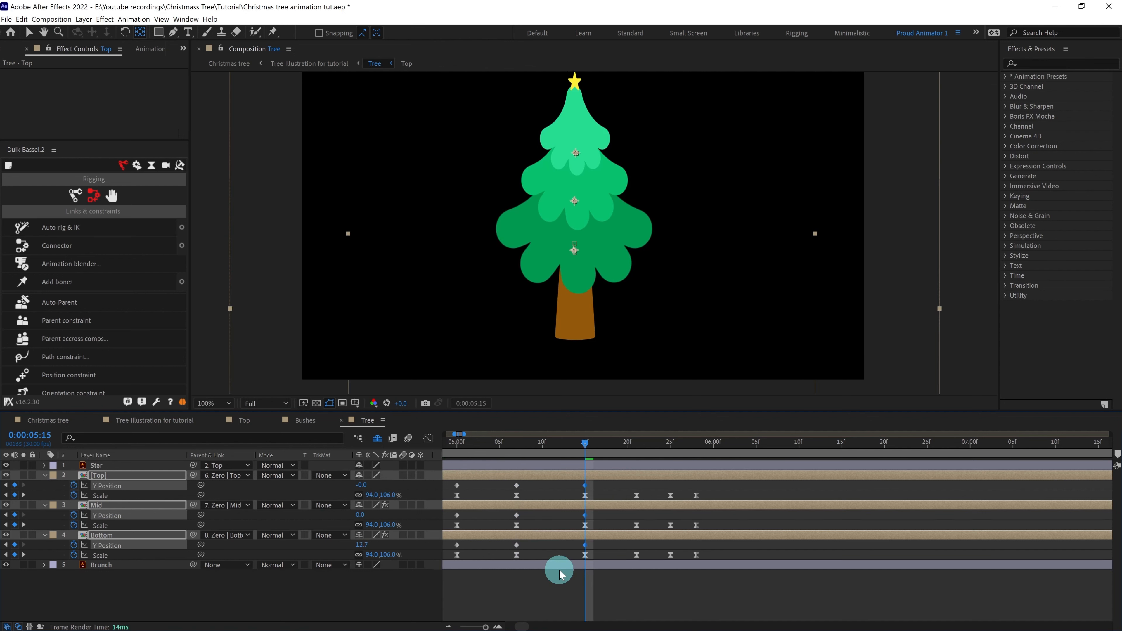
pyautogui.press('Up')
pyautogui.press('Up')
pyautogui.press('Up')
pyautogui.press('Up')
pyautogui.press('Up')
pyautogui.press('Up')
pyautogui.press('Up')
pyautogui.press('Up')
pyautogui.press('Up')
pyautogui.press('Up')
pyautogui.press('Up')
pyautogui.press('Up')
pyautogui.press('Up')
pyautogui.press('Up')
pyautogui.press('Up')
pyautogui.press('Up')
pyautogui.press('Up')
pyautogui.press('Up')
pyautogui.press('Up')
pyautogui.press('Up')
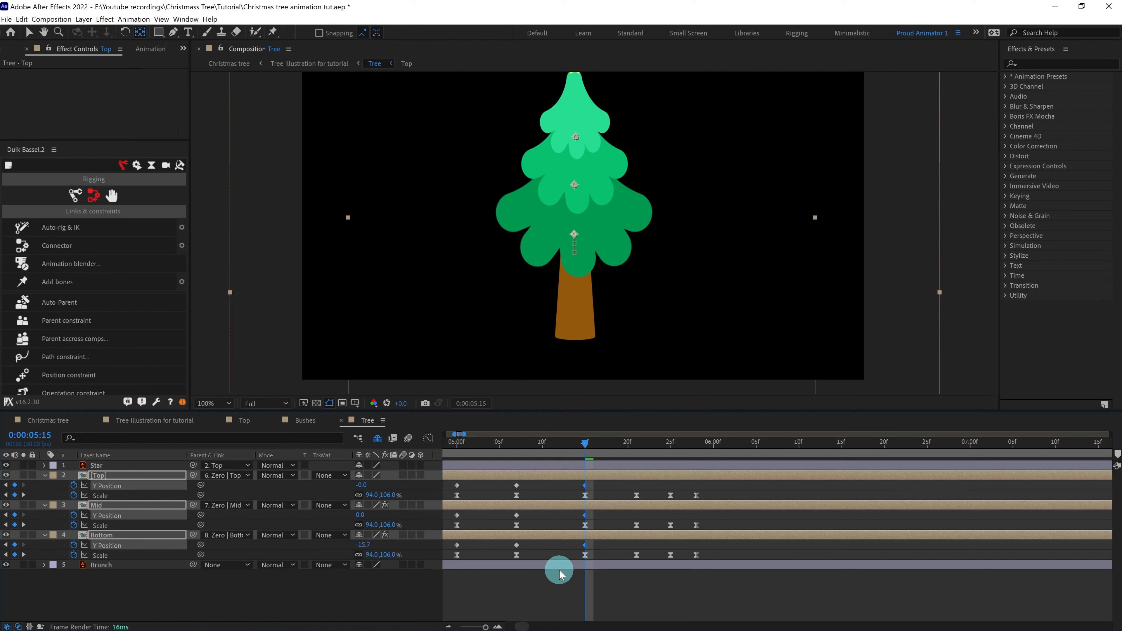
pyautogui.press('Up')
pyautogui.press('Up')
# Copy the first Y Position keyframes of the Top, Mid and Bottom layers and paste them at 0:00:05:21
pyautogui.press('k')
pyautogui.moveTo(471, 481); pyautogui.dragTo(449, 493)
pyautogui.moveTo(466, 542); pyautogui.dragTo(449, 517)
pyautogui.hotkey('ctrl', 'c')
pyautogui.hotkey('ctrl', 'v')
pyautogui.hotkey('ctrl', 'c')
pyautogui.hotkey('ctrl', 'v')
# Add Y Position keyframes on the Top, Mid and Bottom layers at 0:00:05:25 and 0:00:05:28
pyautogui.press('k')
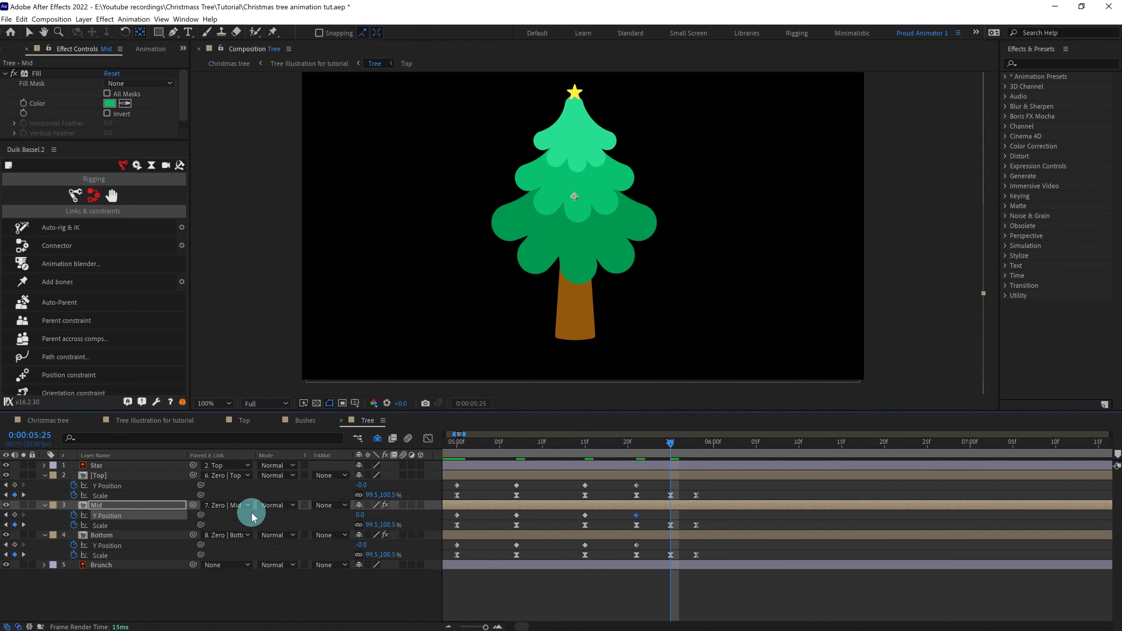
pyautogui.click(14, 485)
pyautogui.click(15, 514)
pyautogui.click(14, 545)
pyautogui.press('k')
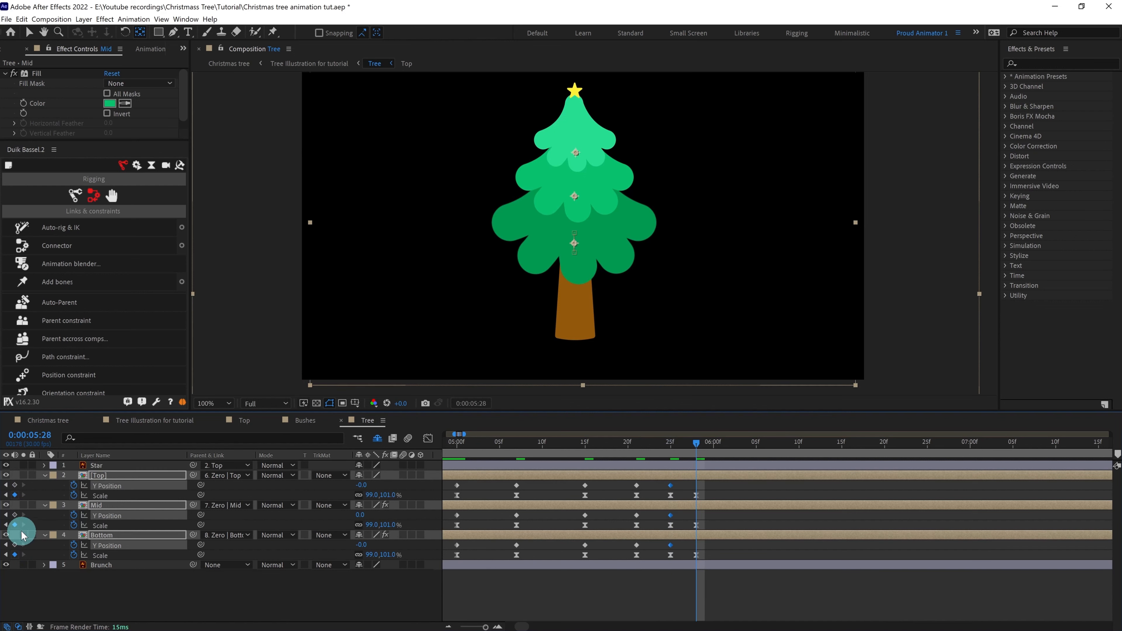
pyautogui.click(15, 486)
pyautogui.click(15, 515)
pyautogui.click(15, 545)
# Lower the foliage at the 0:00:05:21 keyframes, bringing Bottom's Y Position to 2.5
pyautogui.press('j')
pyautogui.press('j')
pyautogui.press('j')
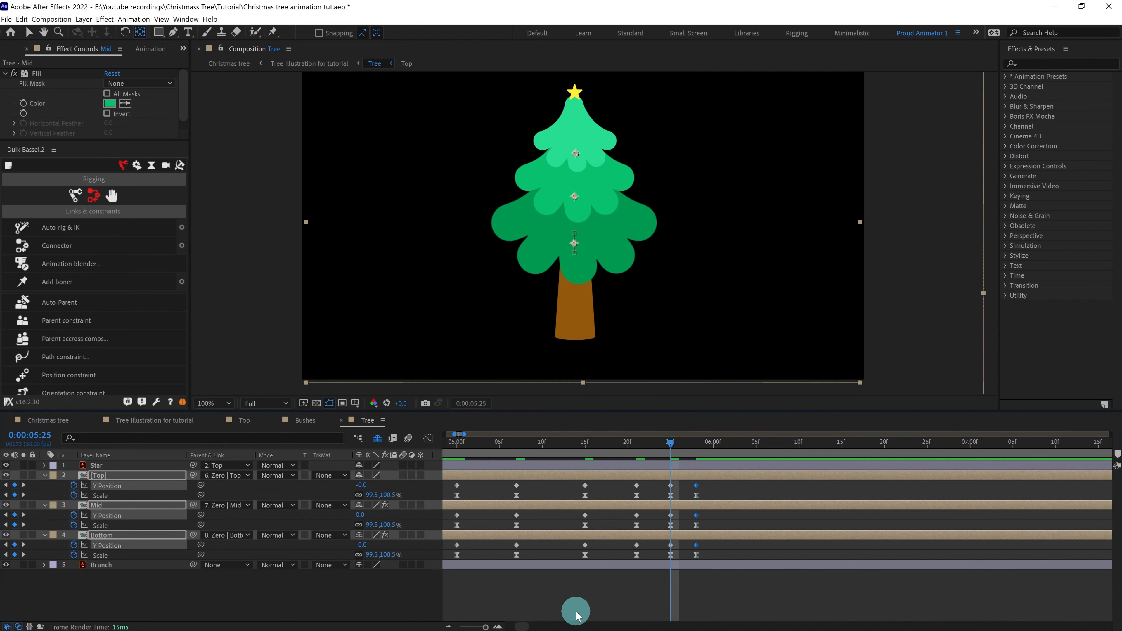
pyautogui.press('k')
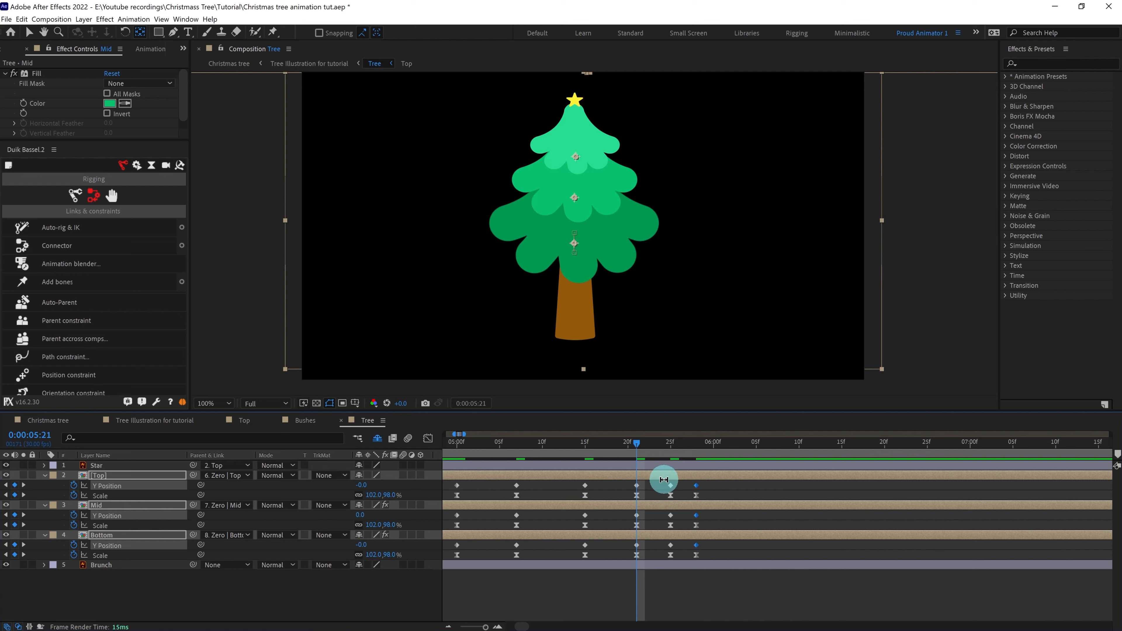
pyautogui.press('Down')
pyautogui.press('Down')
pyautogui.press('Down')
pyautogui.press('Down')
pyautogui.press('Down')
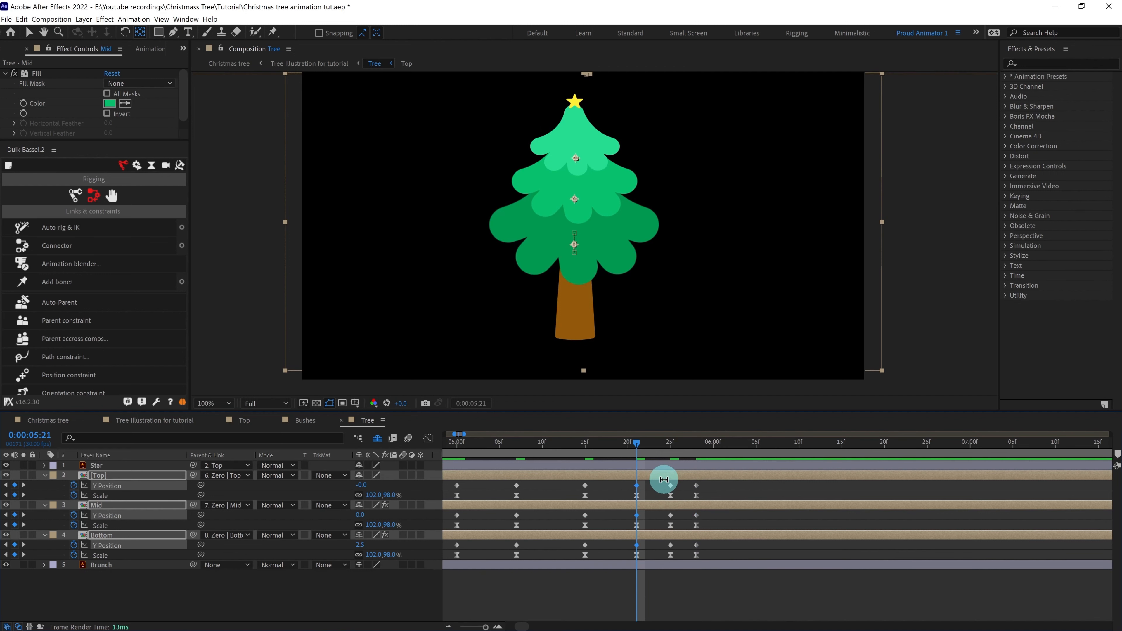
# Set Bottom's Y Position to -1.0 at 0:00:05:25 and apply Easy Ease to all Y Position and Scale keyframes of the foliage layers
pyautogui.press('k')
pyautogui.moveTo(700, 484); pyautogui.dragTo(451, 562)
pyautogui.press('F9')
pyautogui.click(463, 590)
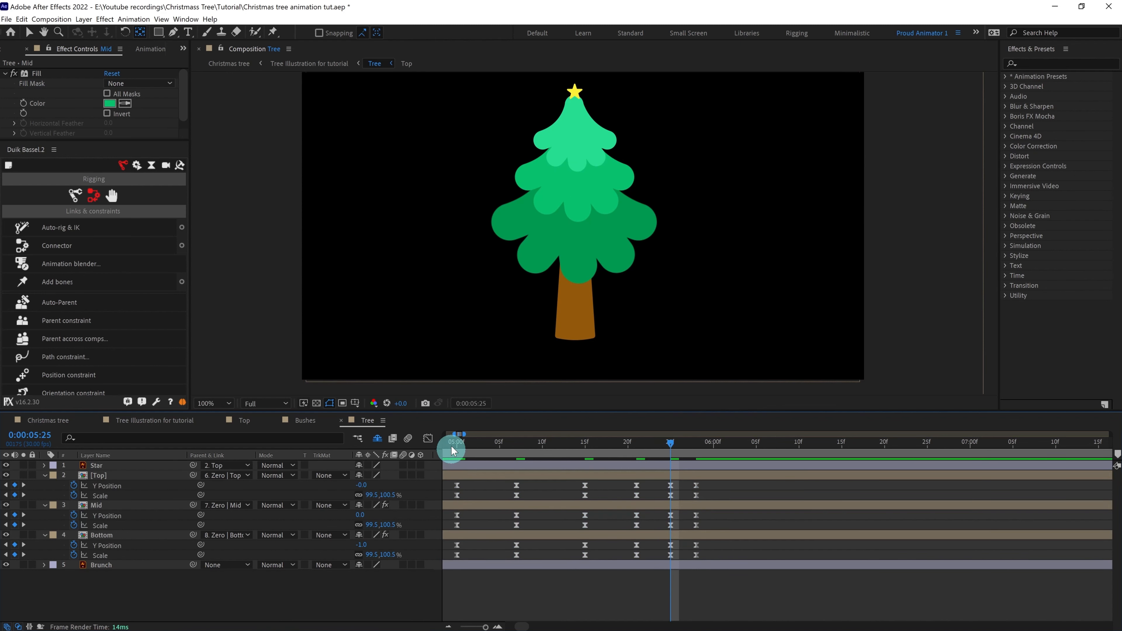
# Preview the foliage bounce in the Tree composition from just before the 0:00:05:00 keyframes
pyautogui.click(451, 442)
pyautogui.press('space')
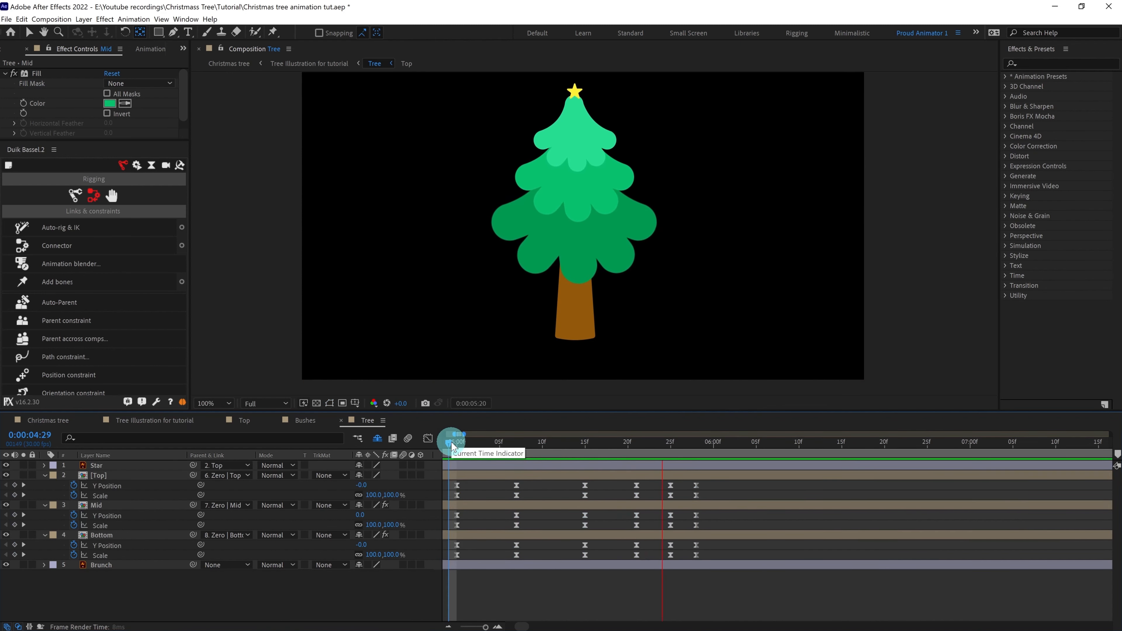
pyautogui.click(453, 441)
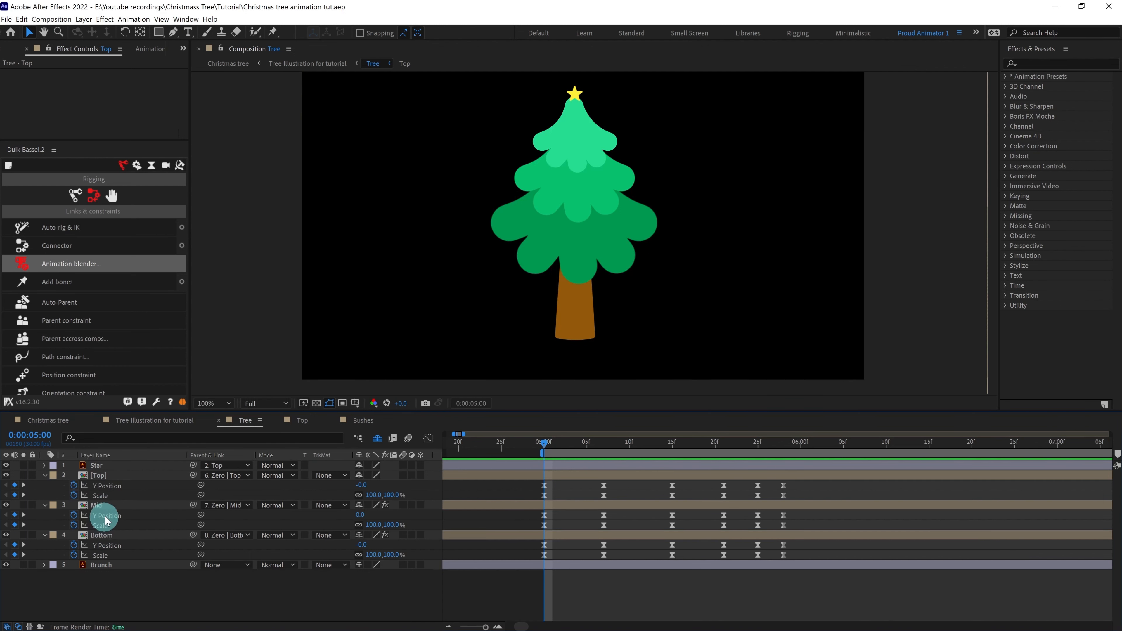
# Open the Top composition and solo the TL 5 layer so only that branch shows
pyautogui.doubleClick(111, 476)
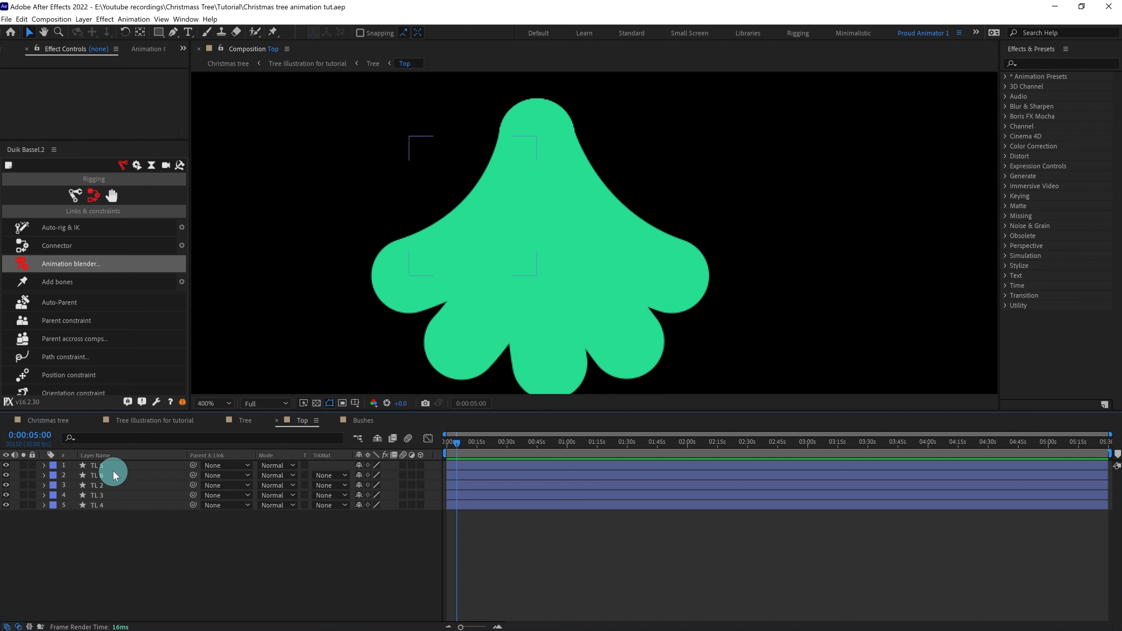
pyautogui.click(100, 469)
pyautogui.click(23, 465)
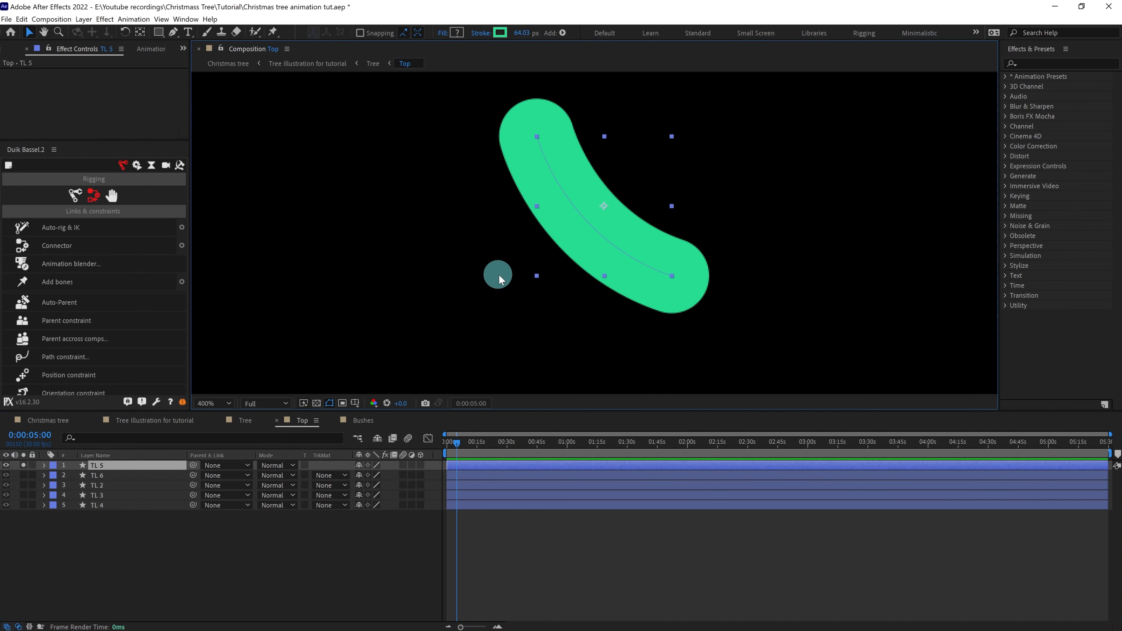
pyautogui.scroll(1, 488, 278)
pyautogui.moveTo(476, 255); pyautogui.dragTo(472, 321)
pyautogui.scroll(-1, 471, 322)
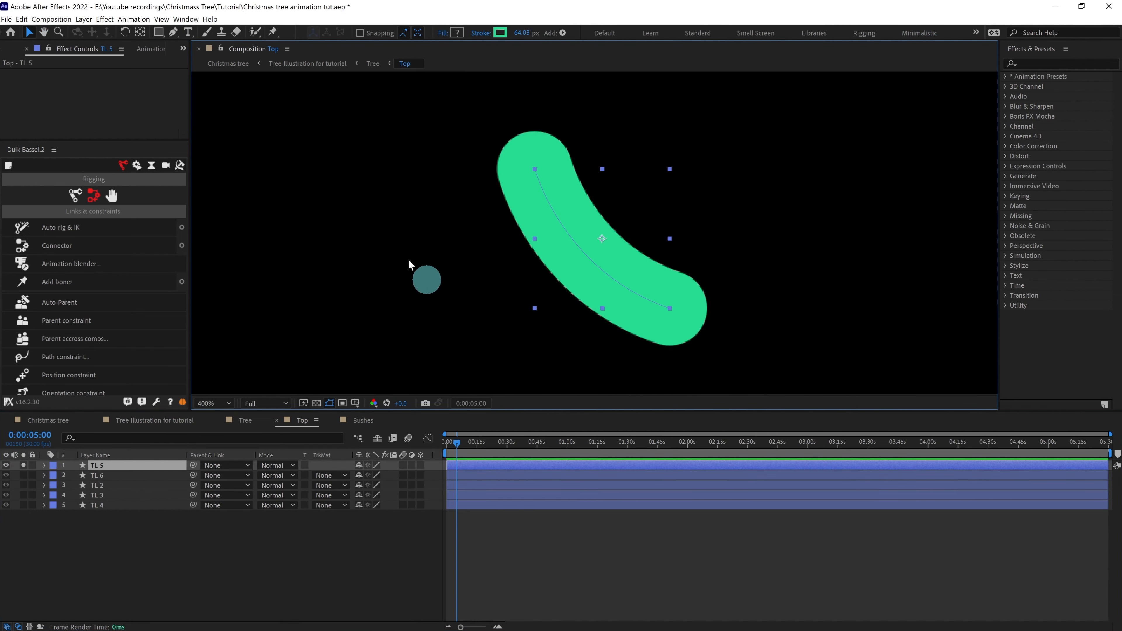
# Place three puppet pins along TL 5, at its upper end, middle and lower tip
pyautogui.click(273, 31)
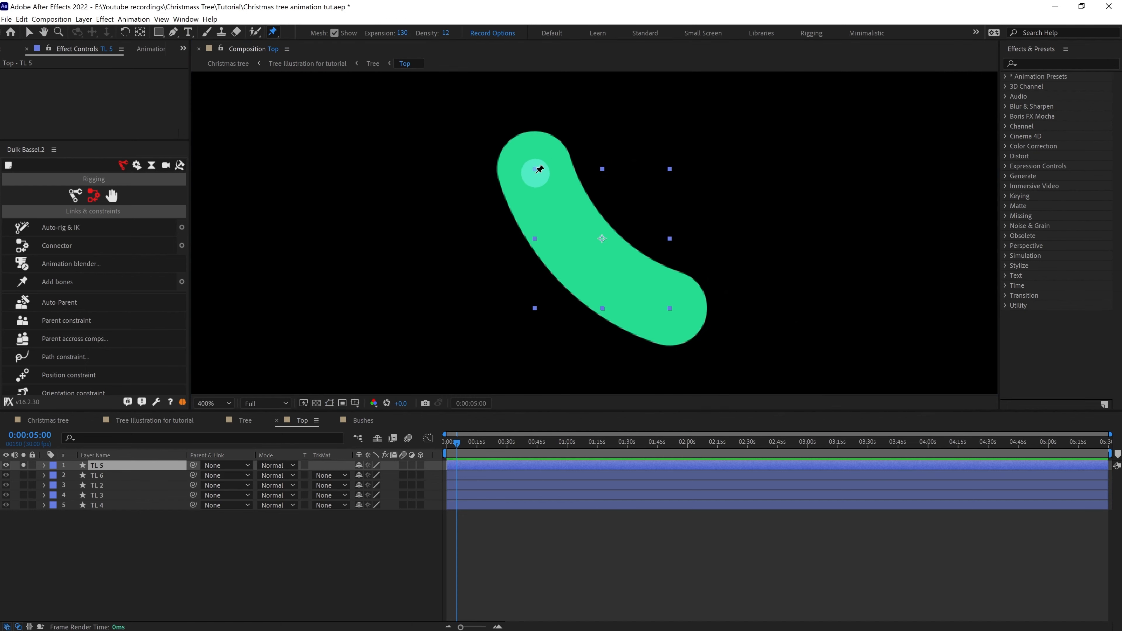
pyautogui.click(535, 171)
pyautogui.click(603, 265)
pyautogui.click(678, 314)
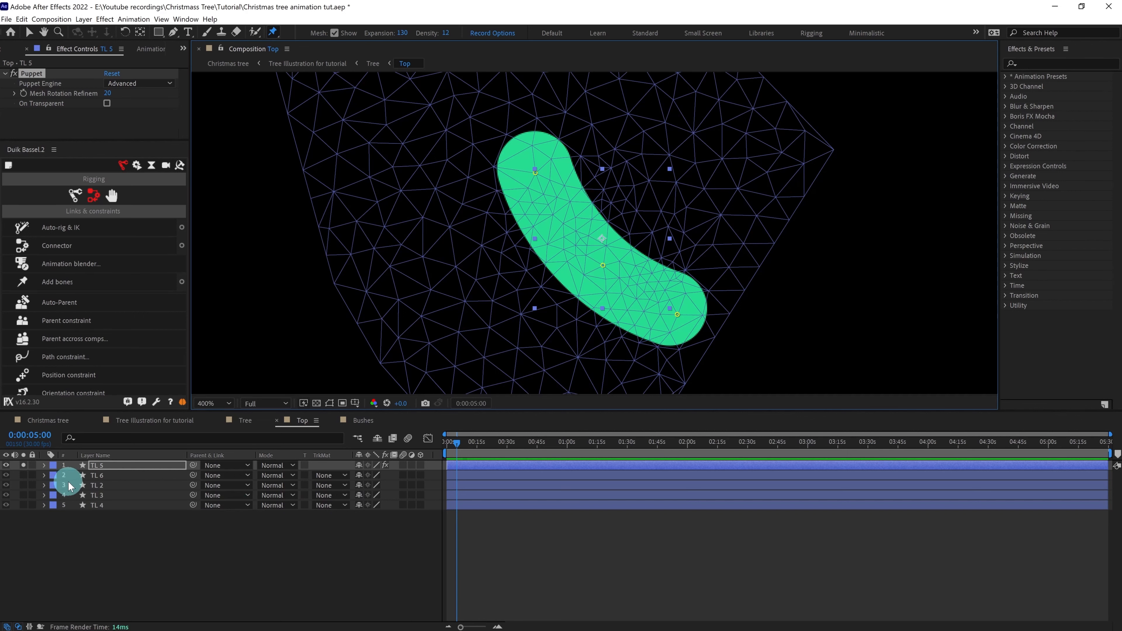
# Create Duik bones from TL 5's Puppet effect and collapse the layer's properties
pyautogui.click(44, 465)
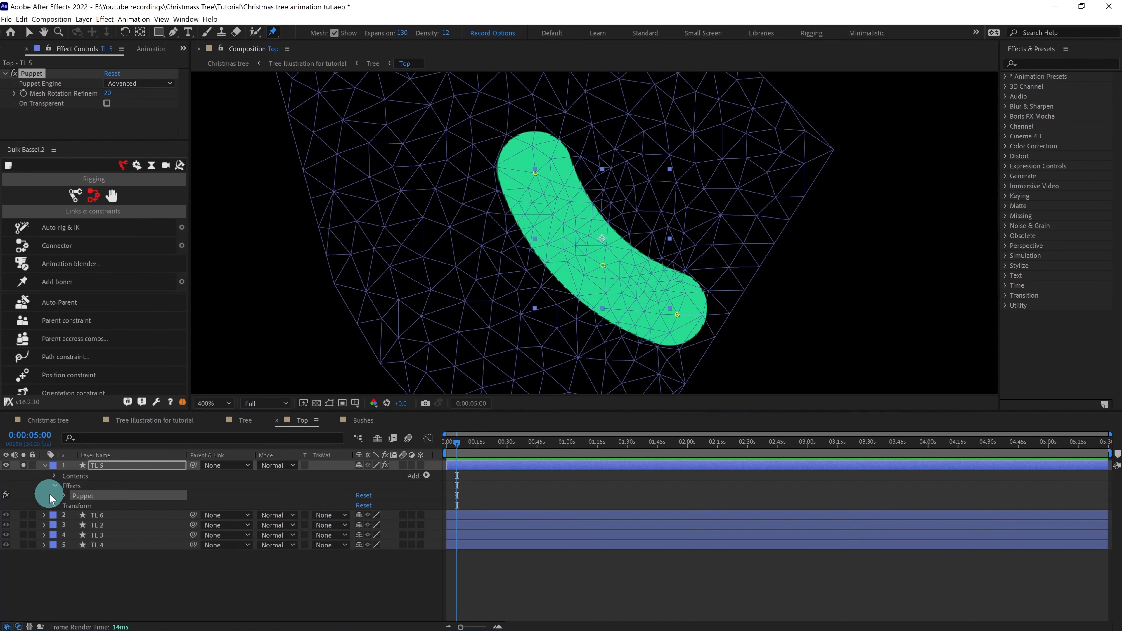
pyautogui.click(84, 495)
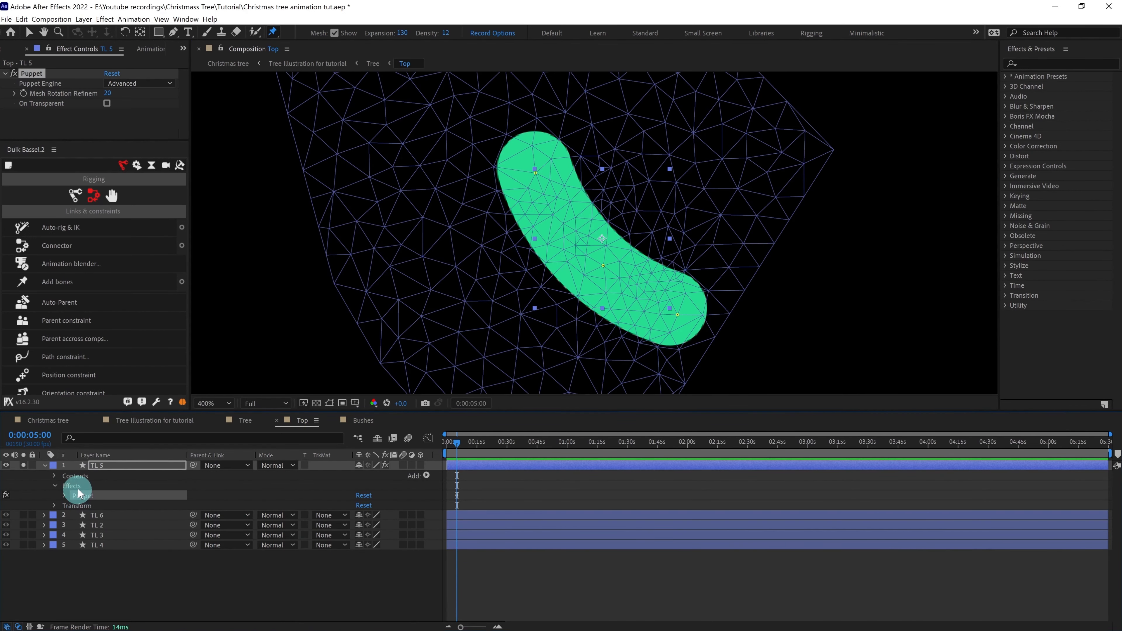
pyautogui.click(52, 285)
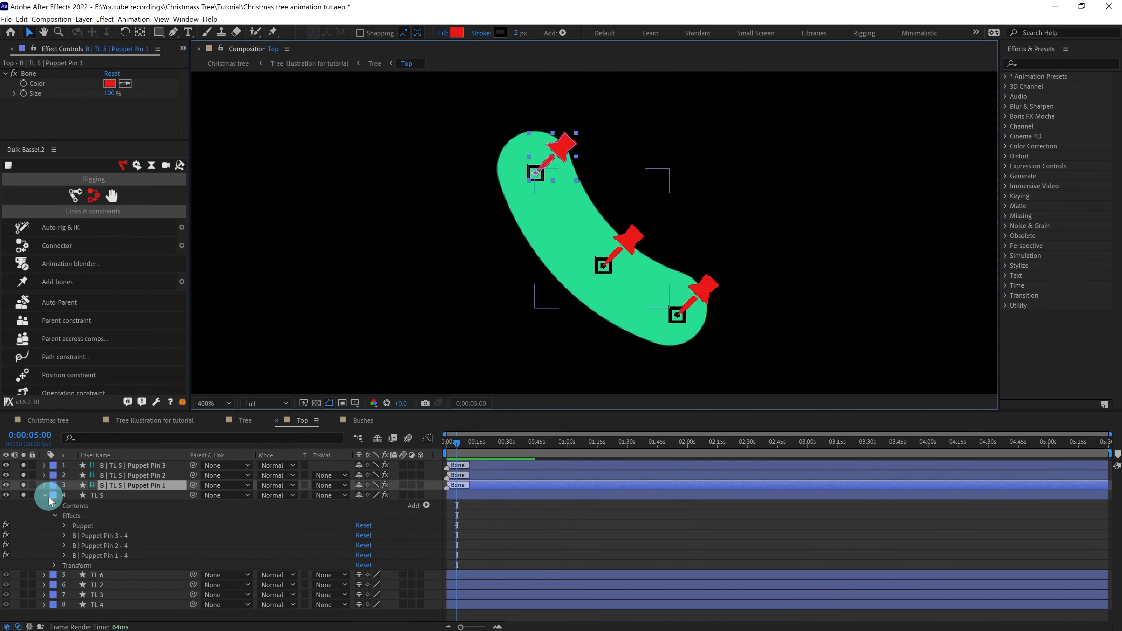
pyautogui.click(45, 495)
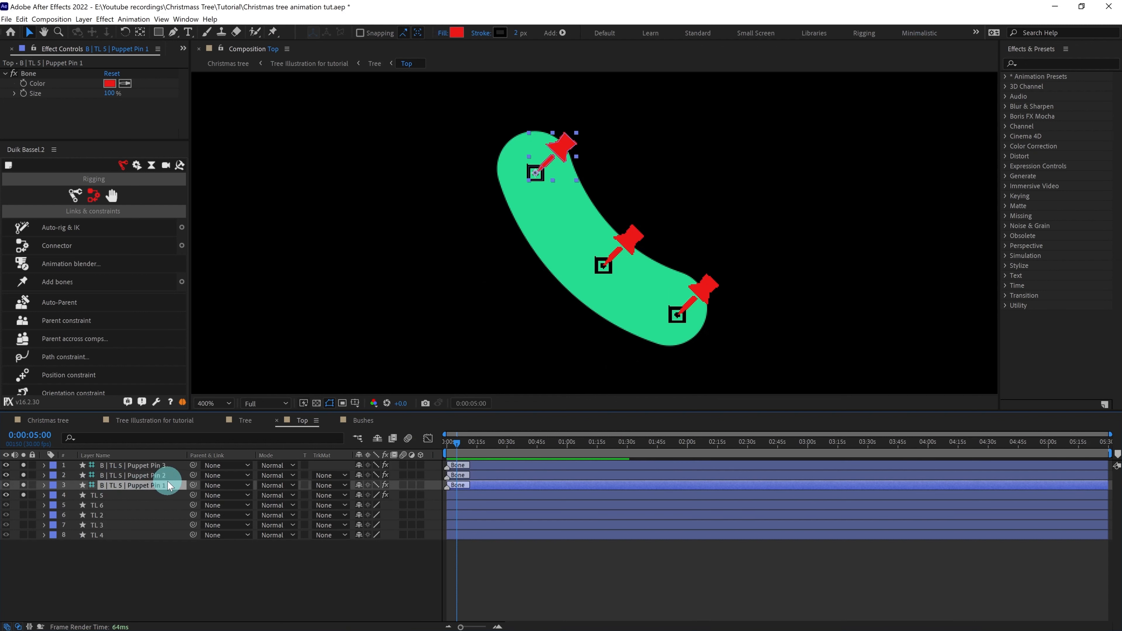
# Rename TL 5's bones for Puppet Pins 1, 2 and 3 as 1, 2 and 3
pyautogui.press('Return')
pyautogui.hotkey('ctrl', 'Up')
pyautogui.press('Return')
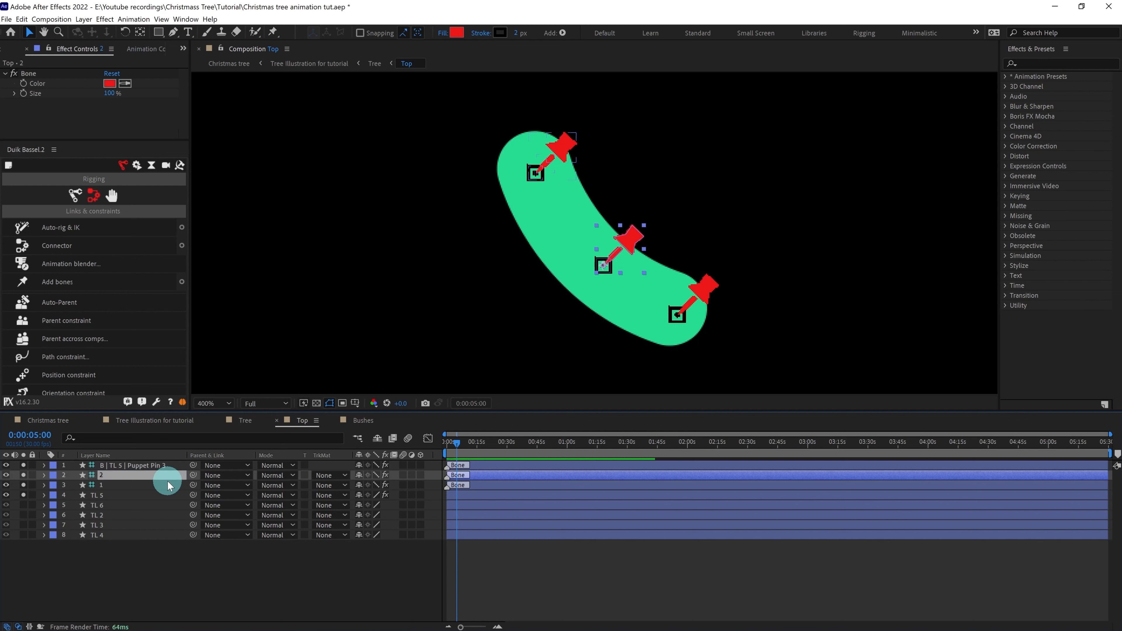
pyautogui.hotkey('ctrl', 'Up')
pyautogui.press('Return')
pyautogui.write('3')
pyautogui.press('Return')
# Solo TL 6 in place of TL 5 and its bones, and place three puppet pins from its upper end to its tip
pyautogui.click(98, 505)
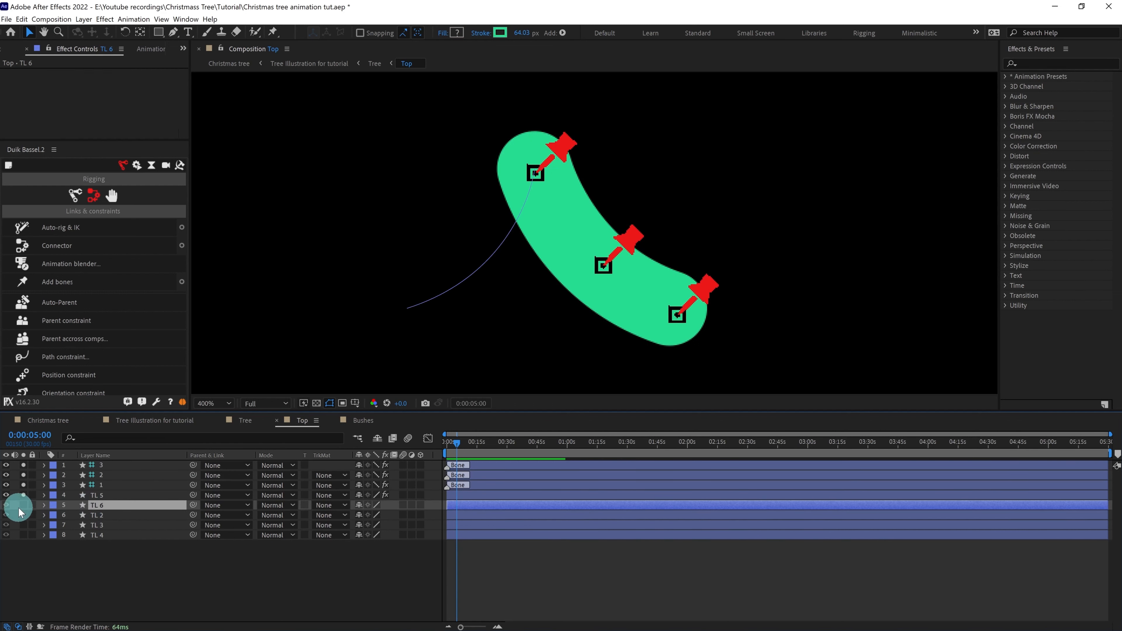
pyautogui.click(23, 505)
pyautogui.moveTo(23, 496); pyautogui.dragTo(23, 464)
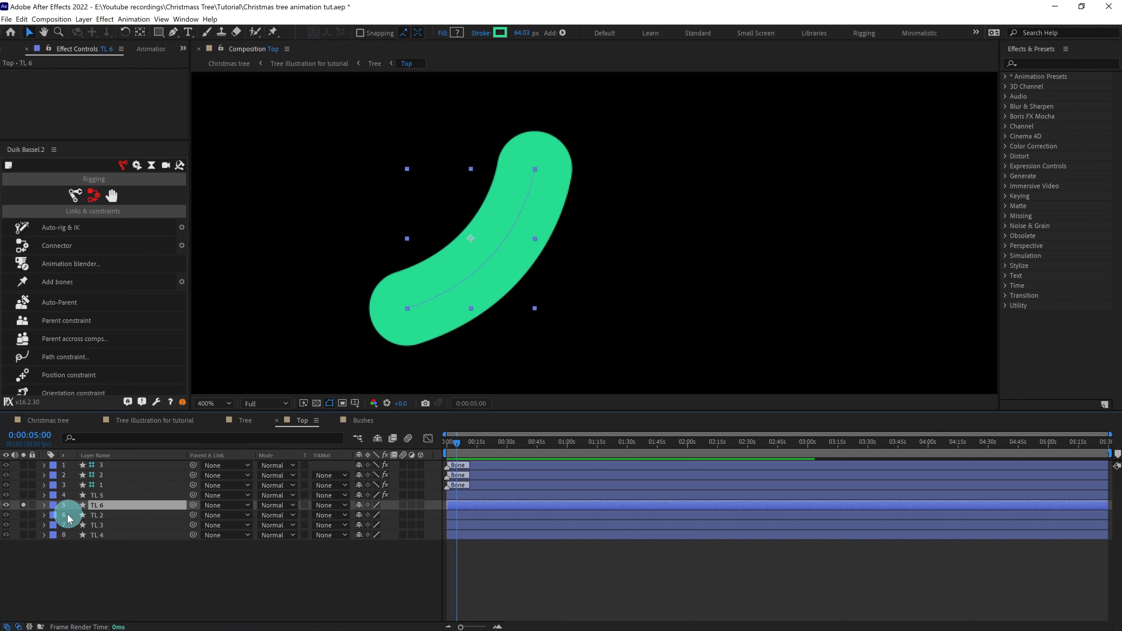
pyautogui.click(273, 31)
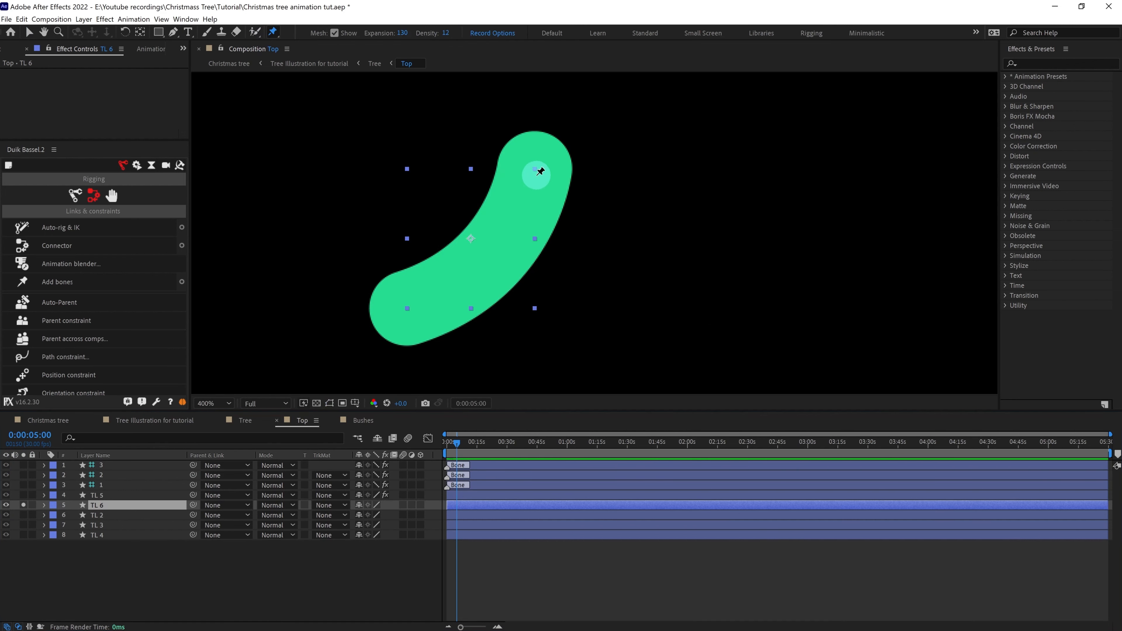
pyautogui.click(533, 172)
pyautogui.click(491, 259)
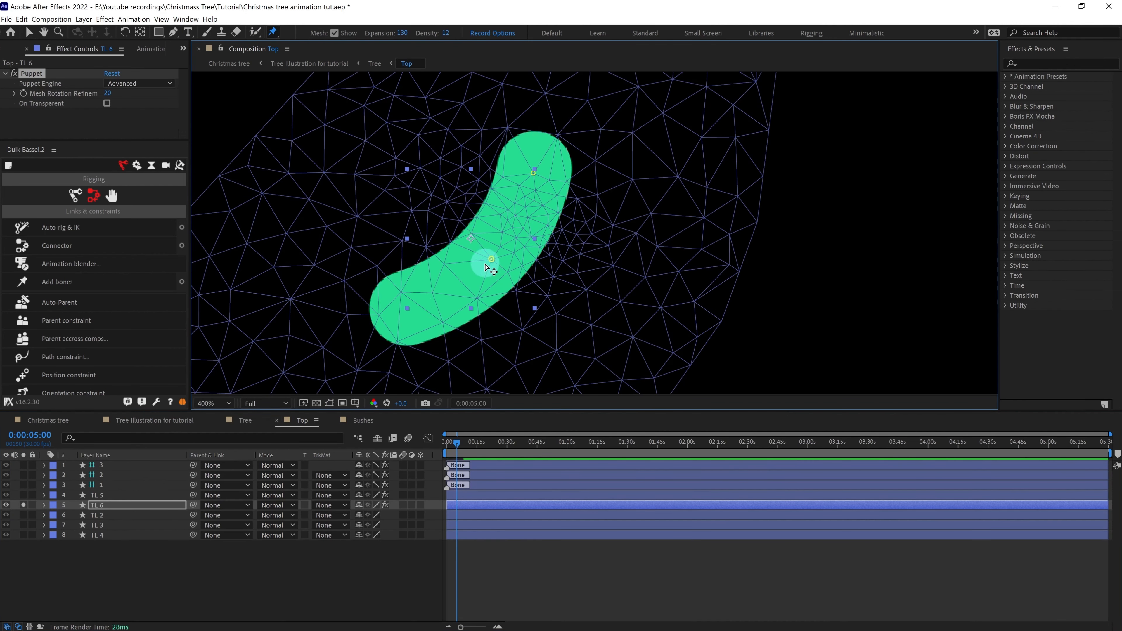
pyautogui.click(411, 308)
# Create Duik bones from TL 6's Puppet effect
pyautogui.click(44, 505)
pyautogui.click(67, 526)
pyautogui.click(55, 526)
pyautogui.click(84, 535)
pyautogui.click(59, 286)
# Rename TL 6's bones for Puppet Pins 1, 2 and 3 as 1, 2 and 3, and collapse the layer
pyautogui.click(128, 525)
pyautogui.press('Return')
pyautogui.write('1')
pyautogui.press('Return')
pyautogui.hotkey('ctrl', 'Up')
pyautogui.press('Return')
pyautogui.write('2')
pyautogui.press('Return')
pyautogui.hotkey('ctrl', 'Up')
pyautogui.press('Return')
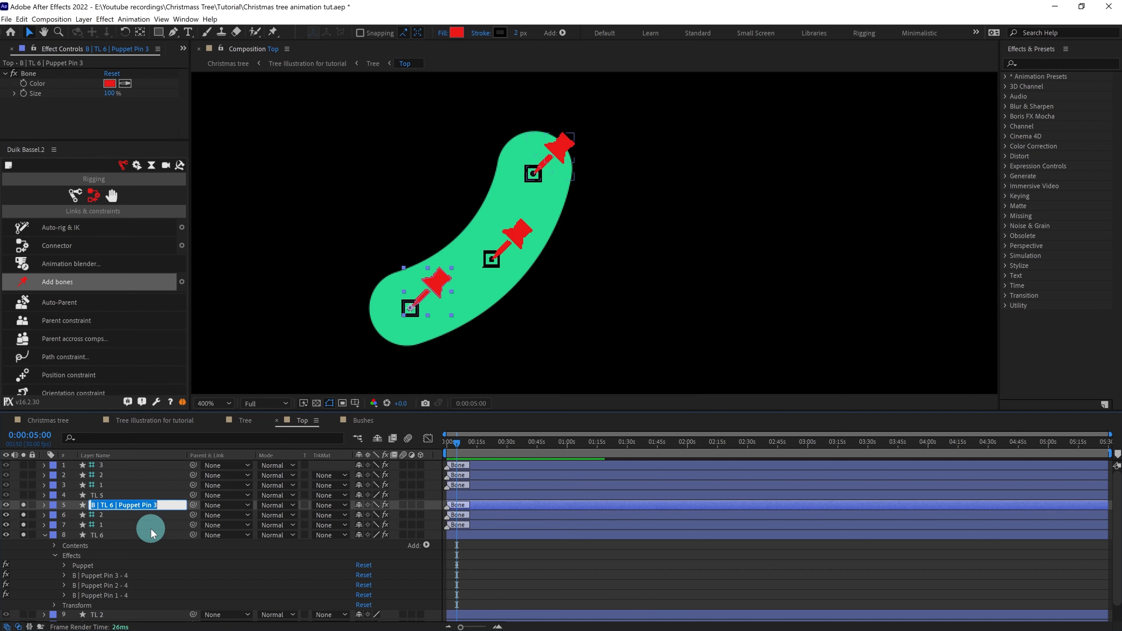
pyautogui.write('3')
pyautogui.press('Return')
pyautogui.click(45, 535)
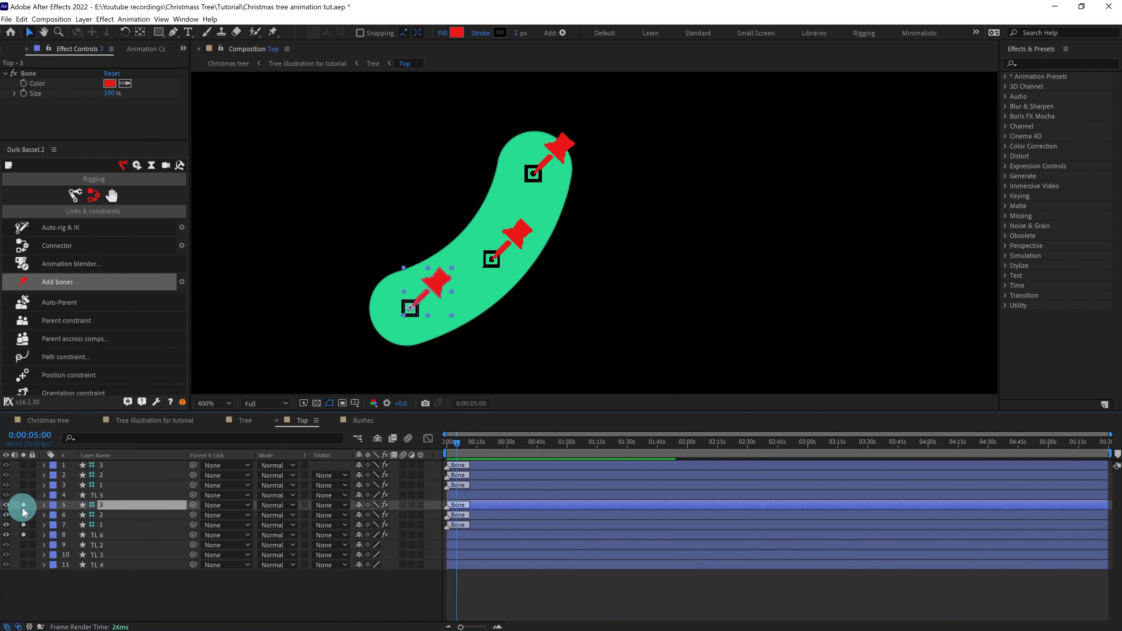
# Solo TL 2 in place of TL 6 and its bones, and place three puppet pins along the branch
pyautogui.moveTo(23, 505); pyautogui.dragTo(24, 534)
pyautogui.click(106, 538)
pyautogui.click(105, 545)
pyautogui.click(23, 545)
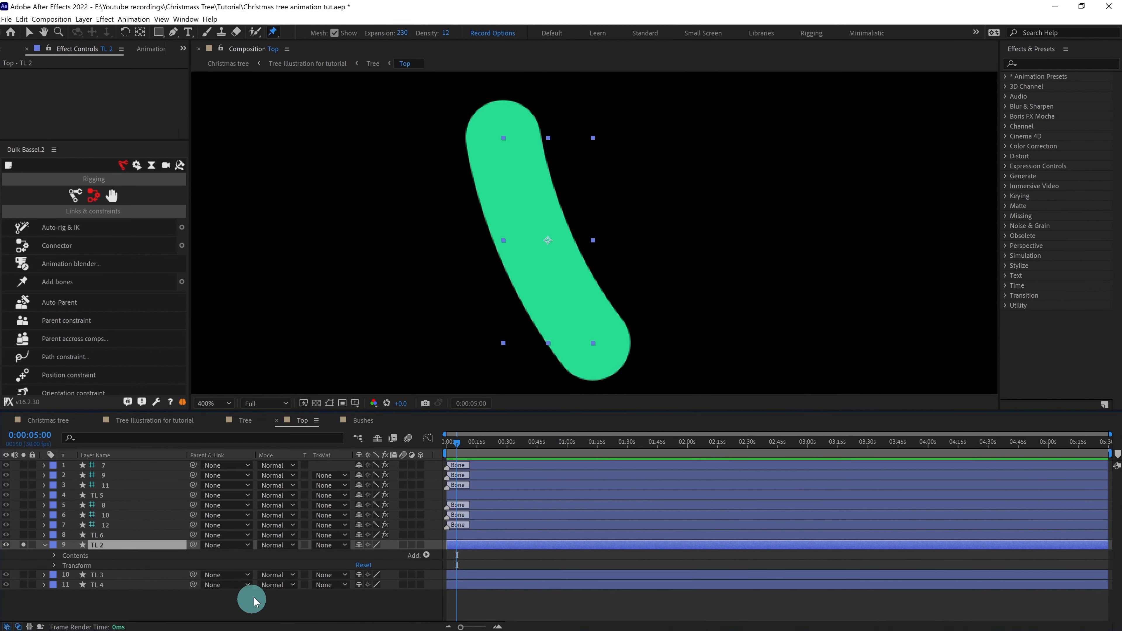
pyautogui.click(504, 142)
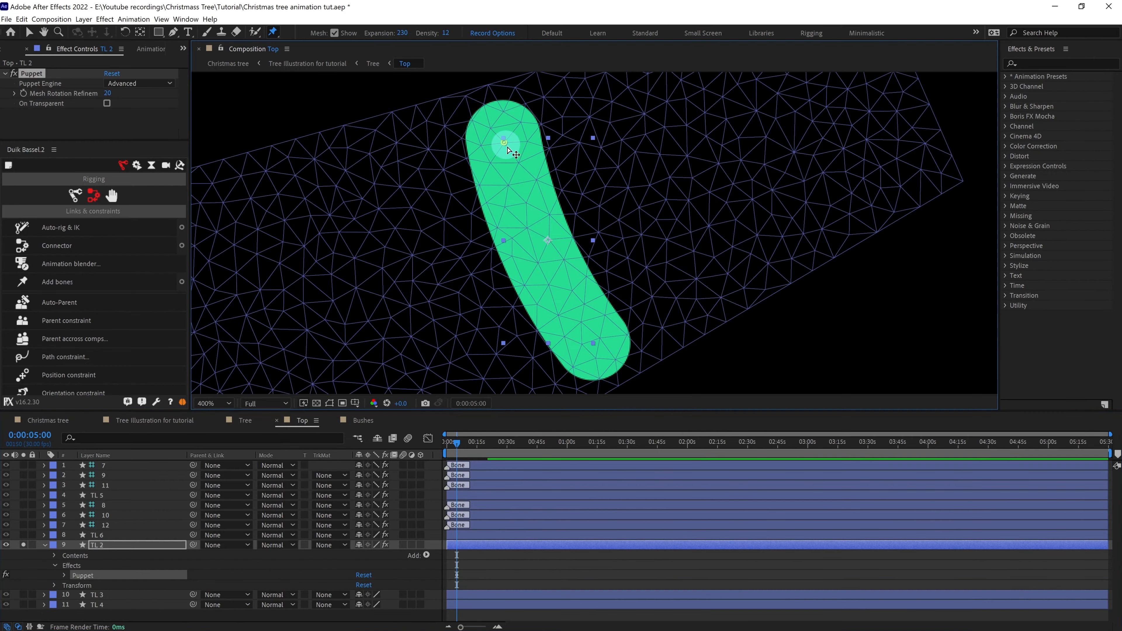
pyautogui.click(551, 265)
pyautogui.click(605, 362)
# Create Duik bones from TL 2's Puppet effect and return to the Selection tool
pyautogui.click(74, 574)
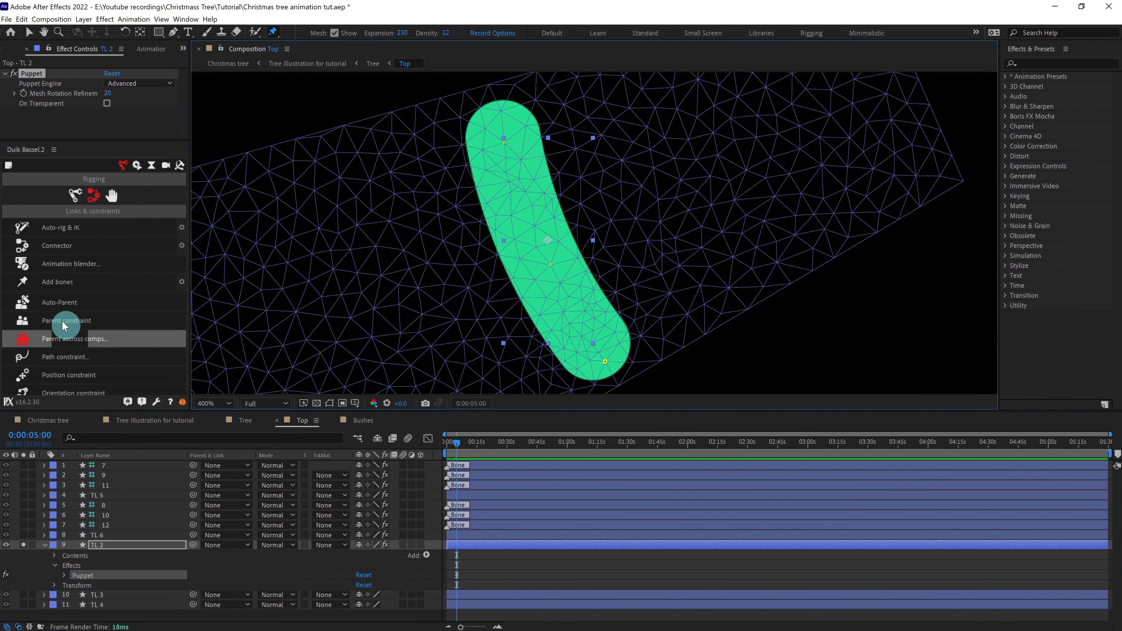
pyautogui.click(64, 282)
pyautogui.press('v')
# Rename TL 2's bones for Puppet Pins 1, 2 and 3 as 1, 2 and 3, and collapse the layer
pyautogui.press('Return')
pyautogui.write('1')
pyautogui.press('Return')
pyautogui.hotkey('ctrl', 'Up')
pyautogui.press('Return')
pyautogui.write('2')
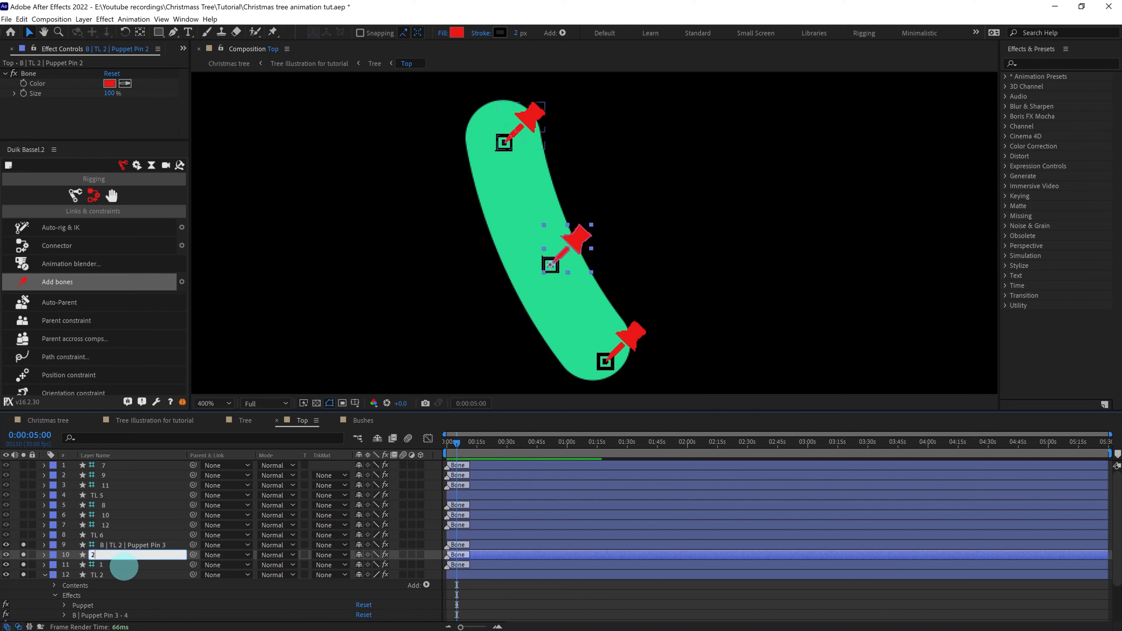
pyautogui.press('Return')
pyautogui.hotkey('ctrl', 'Up')
pyautogui.press('Return')
pyautogui.write('3')
pyautogui.press('Return')
pyautogui.click(45, 575)
# Solo TL 3 in place of TL 2 and its bones, and place three puppet pins from its upper end to its tip
pyautogui.moveTo(24, 574); pyautogui.dragTo(24, 544)
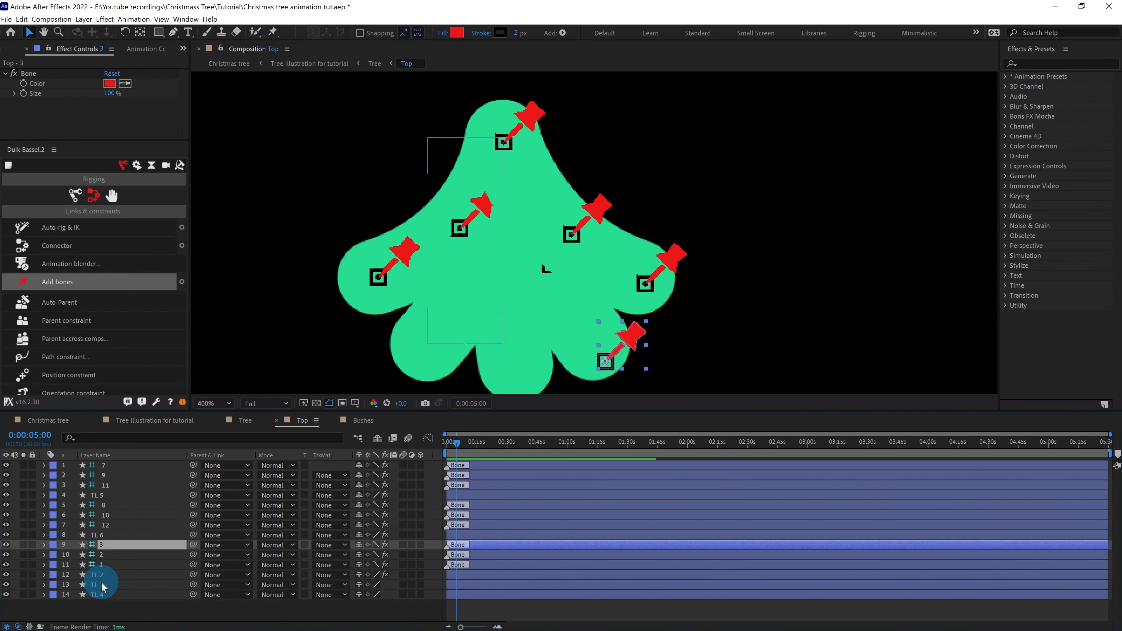
pyautogui.click(101, 585)
pyautogui.click(24, 585)
pyautogui.click(272, 31)
pyautogui.click(501, 146)
pyautogui.click(484, 248)
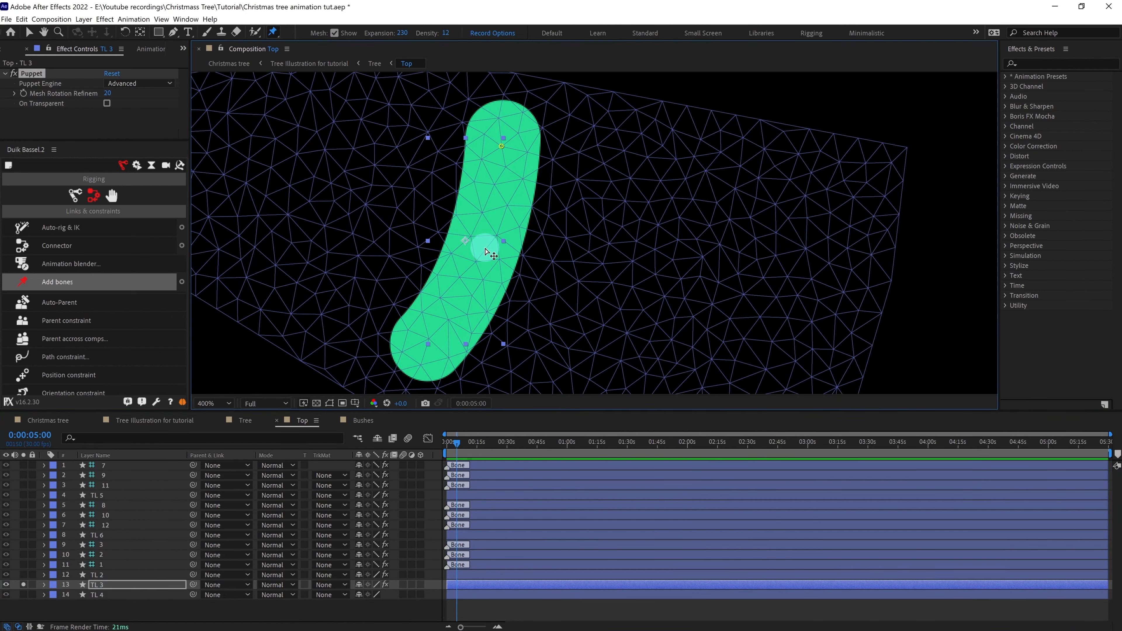
pyautogui.click(429, 343)
# Create Duik bones from TL 3's Puppet effect
pyautogui.click(45, 585)
pyautogui.doubleClick(85, 597)
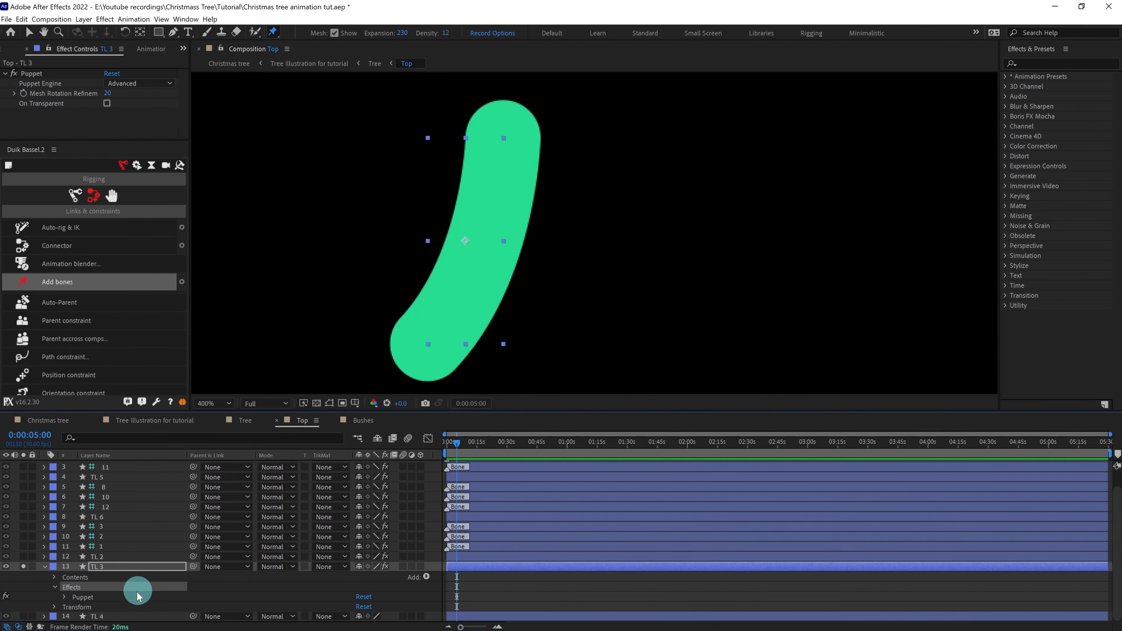
pyautogui.click(87, 597)
pyautogui.click(68, 285)
pyautogui.scroll(-2, 110, 583)
# Rename TL 3's bones for Puppet Pins 1, 2 and 3 as 1, 2 and 3
pyautogui.click(126, 527)
pyautogui.press('Return')
pyautogui.write('1')
pyautogui.press('Return')
pyautogui.hotkey('ctrl', 'Up')
pyautogui.press('Return')
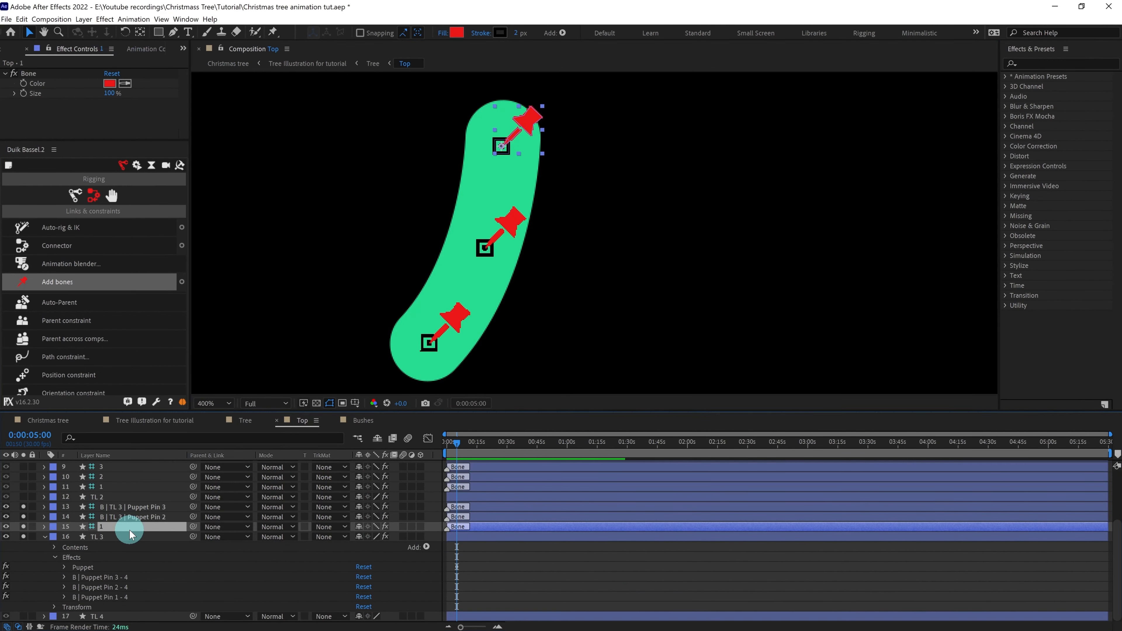
pyautogui.write('2')
pyautogui.press('Return')
pyautogui.hotkey('ctrl', 'Up')
pyautogui.press('Return')
pyautogui.write('3')
pyautogui.press('Return')
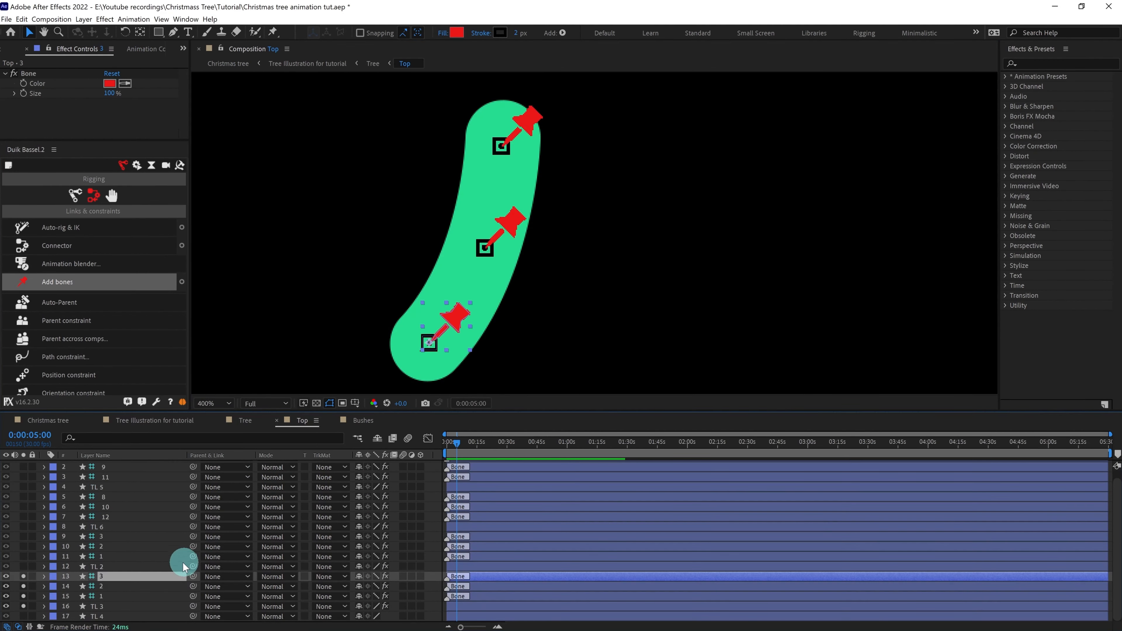
# Solo TL 4 in place of TL 3 and its bones, and place a puppet pin at the branch's upper end
pyautogui.click(107, 616)
pyautogui.moveTo(23, 606); pyautogui.dragTo(23, 576)
pyautogui.click(23, 616)
pyautogui.moveTo(513, 173); pyautogui.dragTo(509, 163)
pyautogui.click(273, 31)
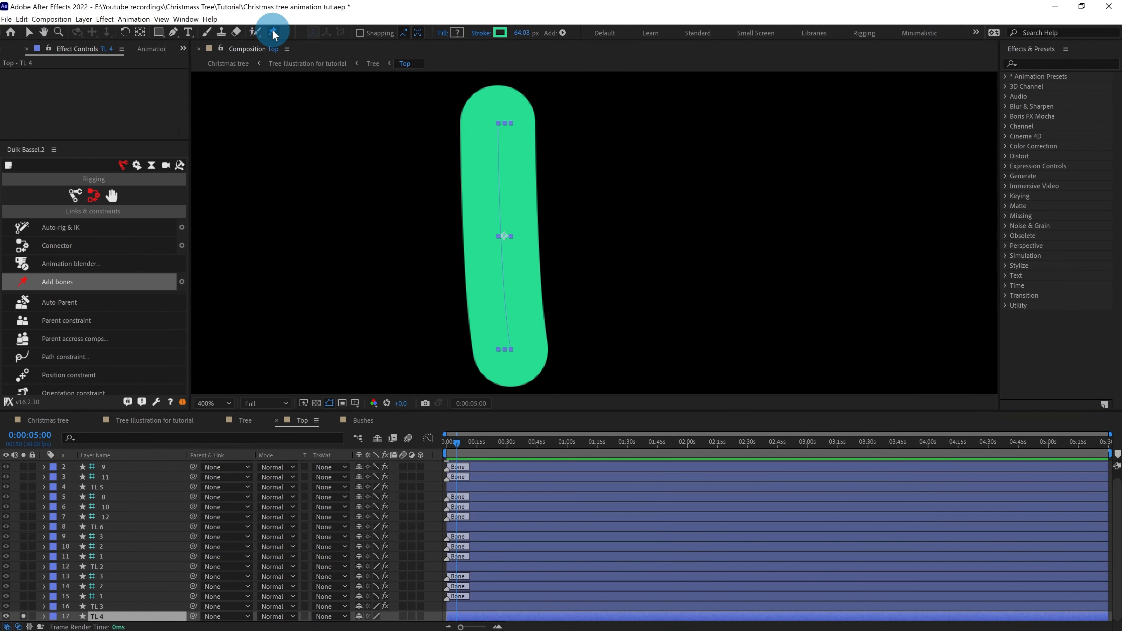
pyautogui.click(500, 120)
pyautogui.click(503, 125)
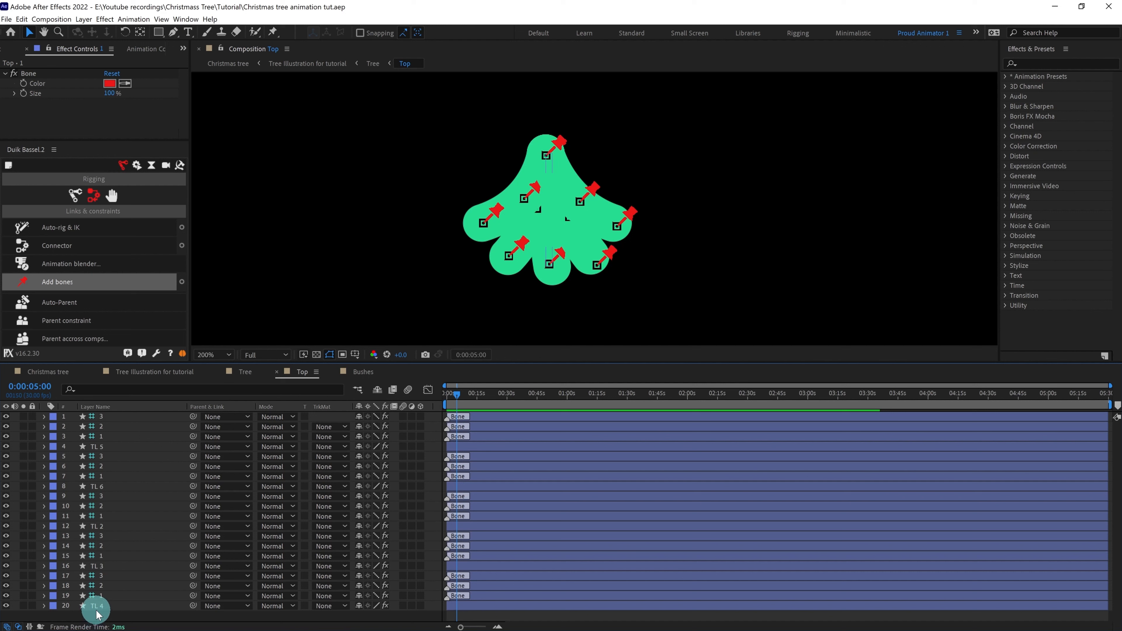
# Parent bone 3 to bone 2 and bone 2 to bone 1 within each of the five branch chains
pyautogui.moveTo(193, 416); pyautogui.dragTo(181, 466)
pyautogui.moveTo(193, 467); pyautogui.dragTo(168, 588)
pyautogui.moveTo(193, 585); pyautogui.dragTo(170, 596)
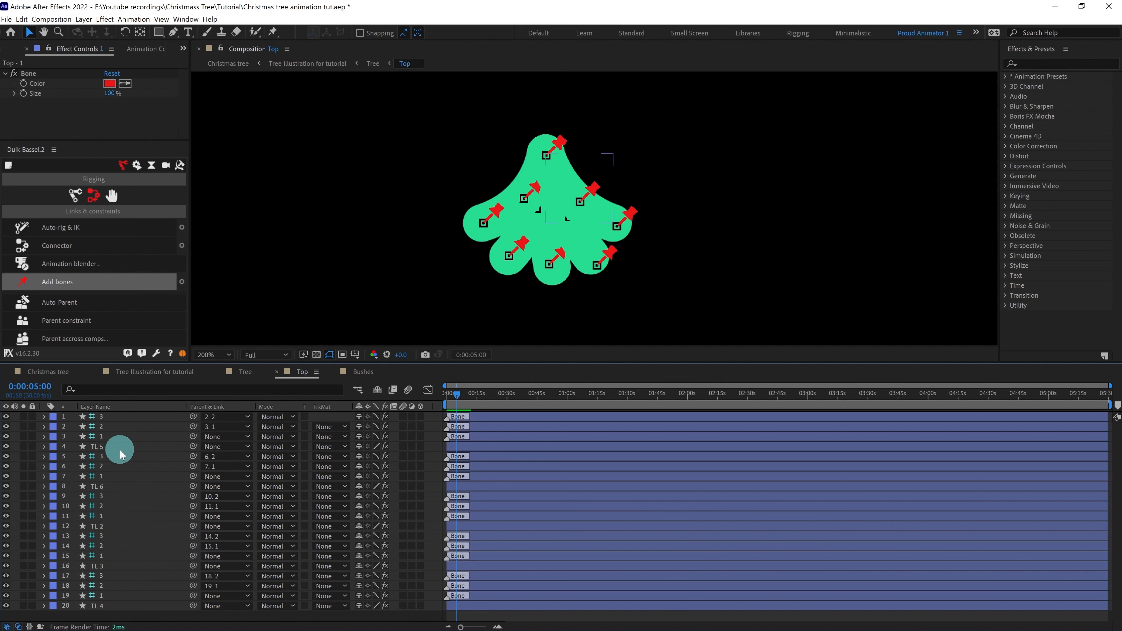
# Add Rotation keyframes at 0:00:05:00 to bones 1 and 2 of the TL 5 branch
pyautogui.click(110, 416)
pyautogui.keyDown('shift'); pyautogui.click(103, 438); pyautogui.keyUp('shift')
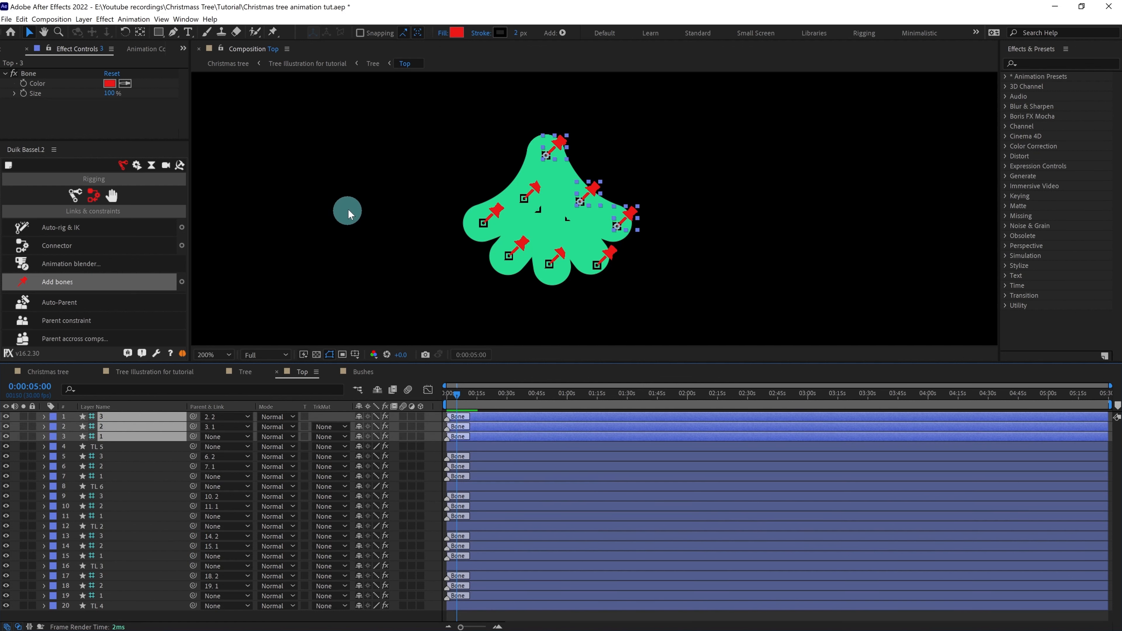
pyautogui.press('.')
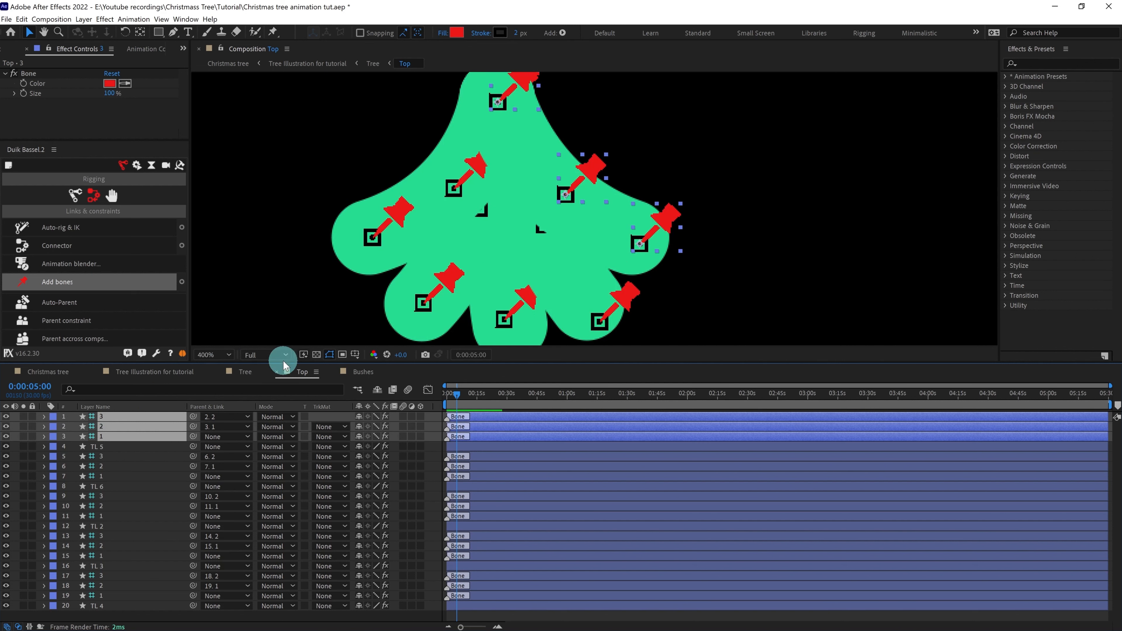
pyautogui.keyDown('ctrl'); pyautogui.click(108, 417); pyautogui.keyUp('ctrl')
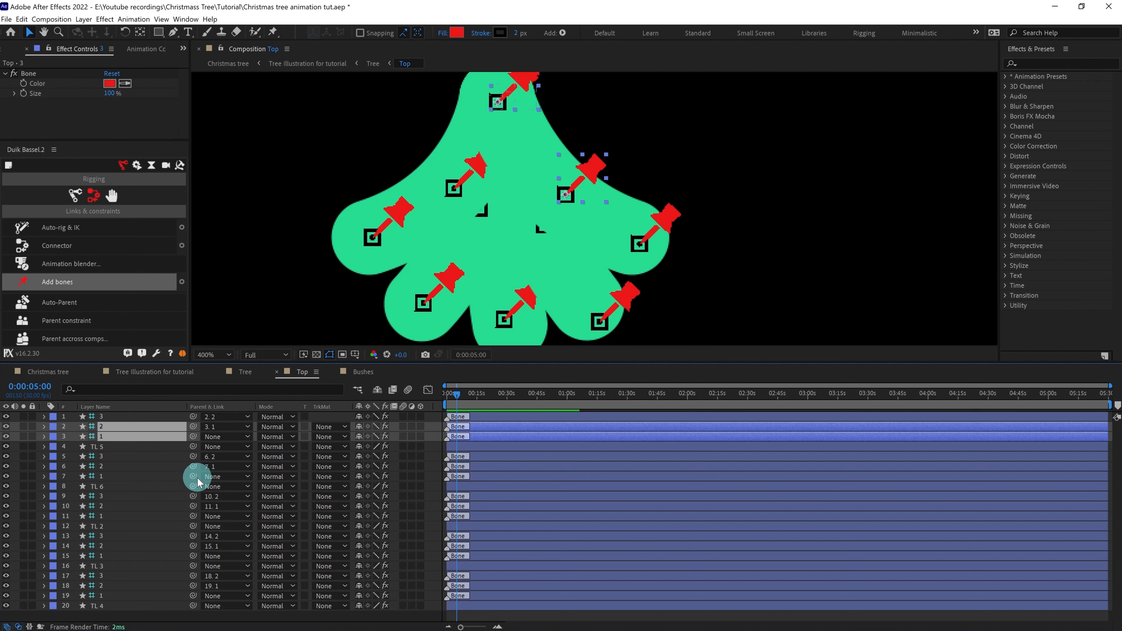
pyautogui.press('r')
pyautogui.click(74, 437)
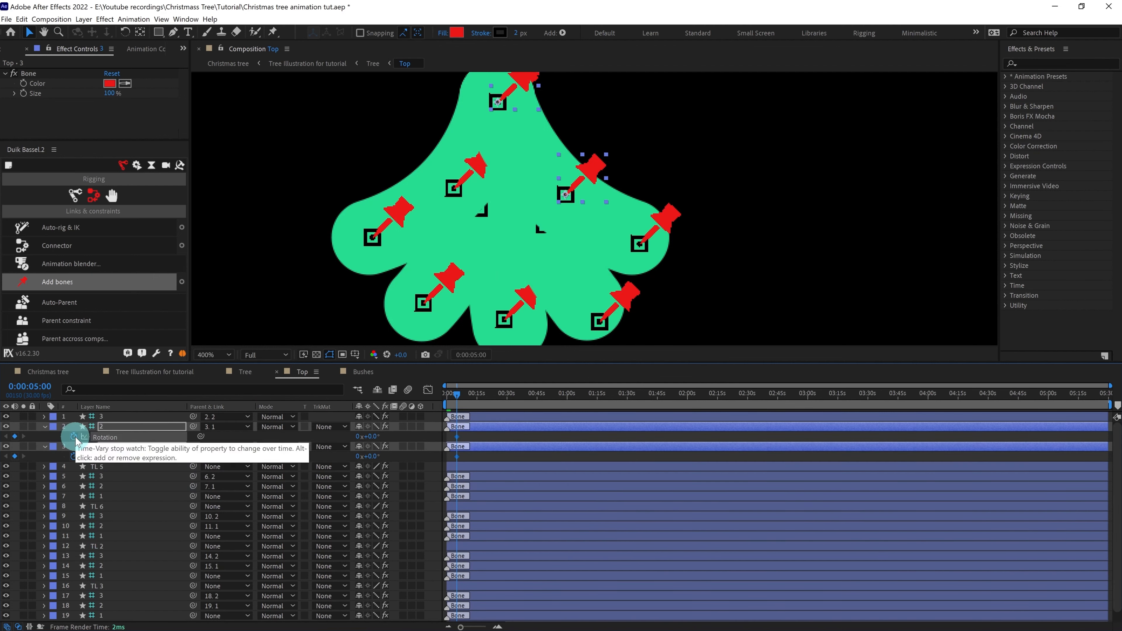
pyautogui.press('=')
pyautogui.press('=')
pyautogui.press('=')
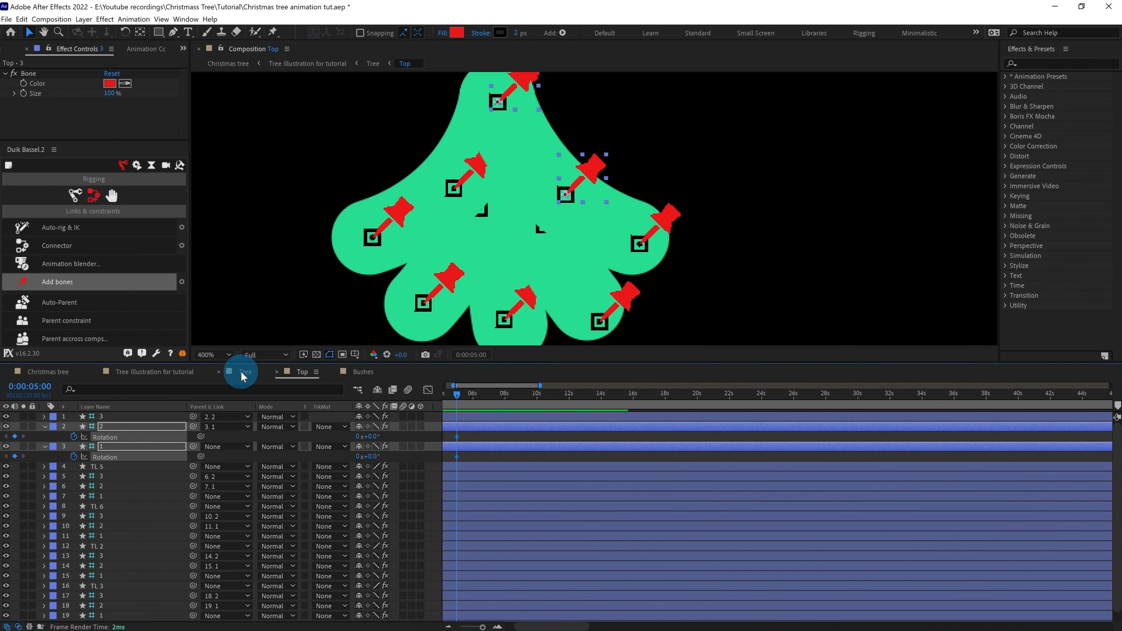
# Keyframe the Rotation of TL 5's bones 1 and 2 at 8° at 0:00:05:07, matching the second keyframe time in the Tree comp
pyautogui.click(243, 371)
pyautogui.moveTo(585, 395); pyautogui.dragTo(547, 403)
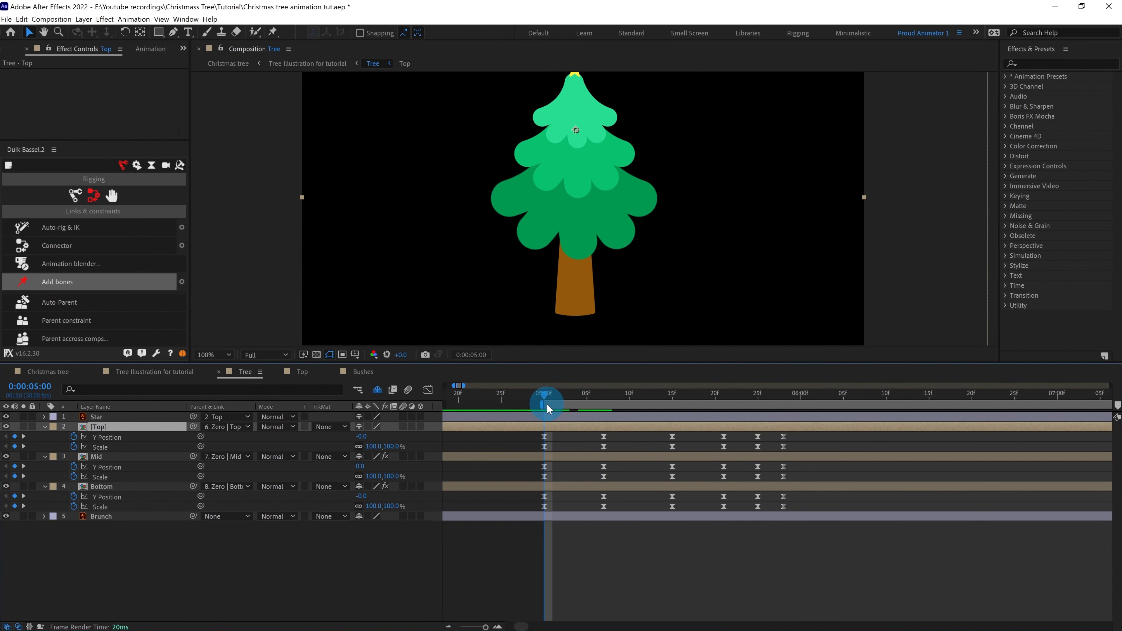
pyautogui.click(302, 372)
pyautogui.click(253, 373)
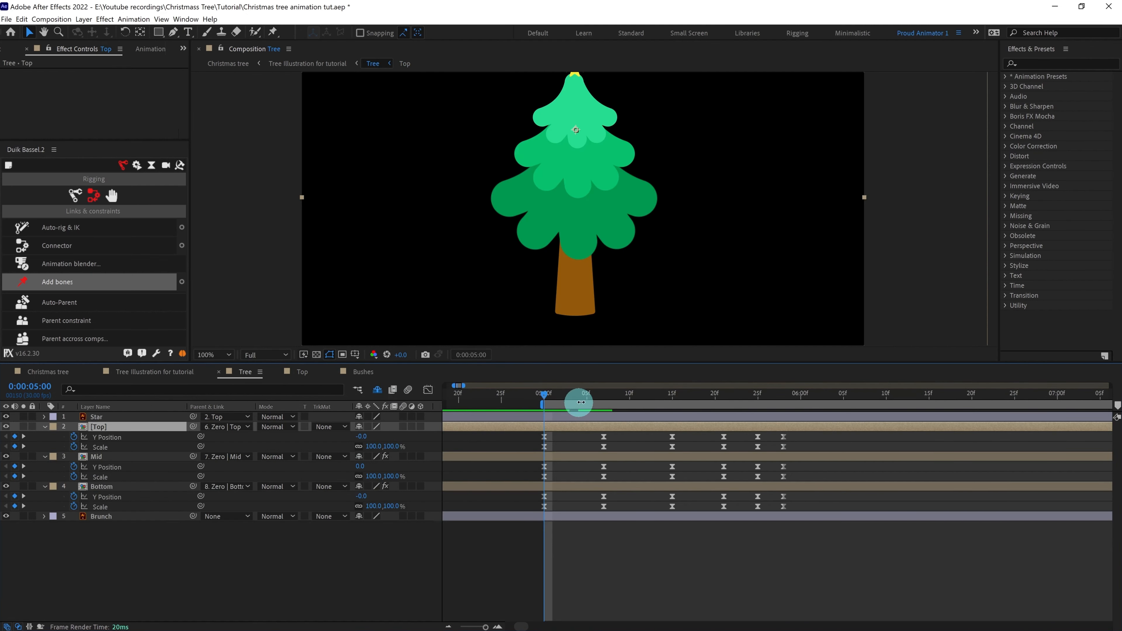
pyautogui.click(607, 398)
pyautogui.click(302, 372)
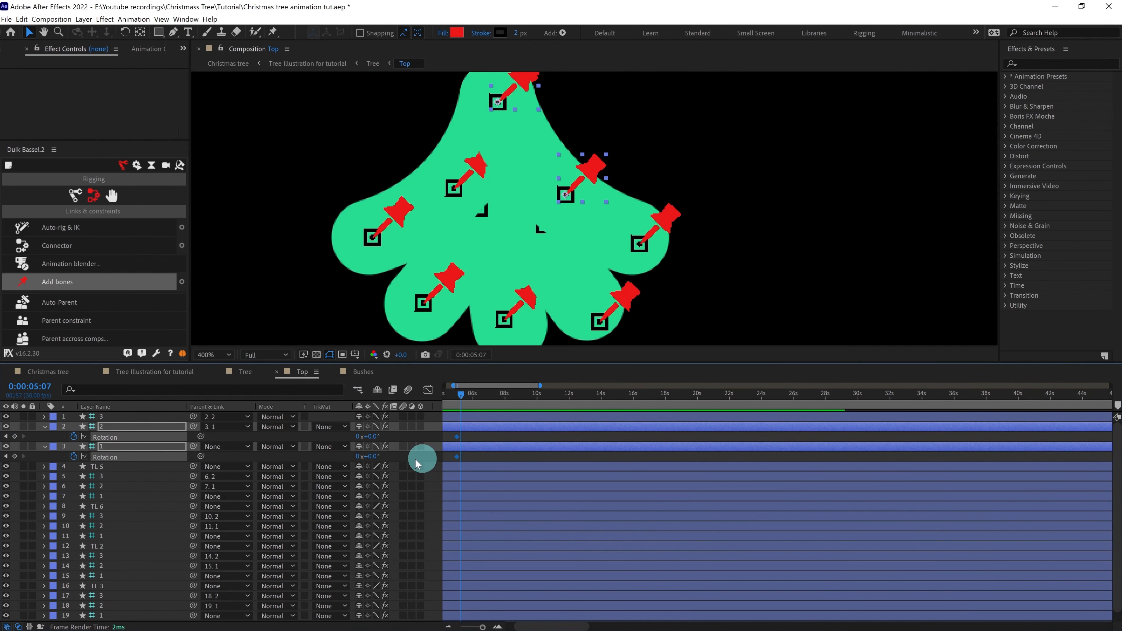
pyautogui.moveTo(373, 437)
pyautogui.mouseDown()
pyautogui.moveTo(406, 455)
pyautogui.moveTo(371, 439)
pyautogui.mouseUp()
pyautogui.click(373, 436)
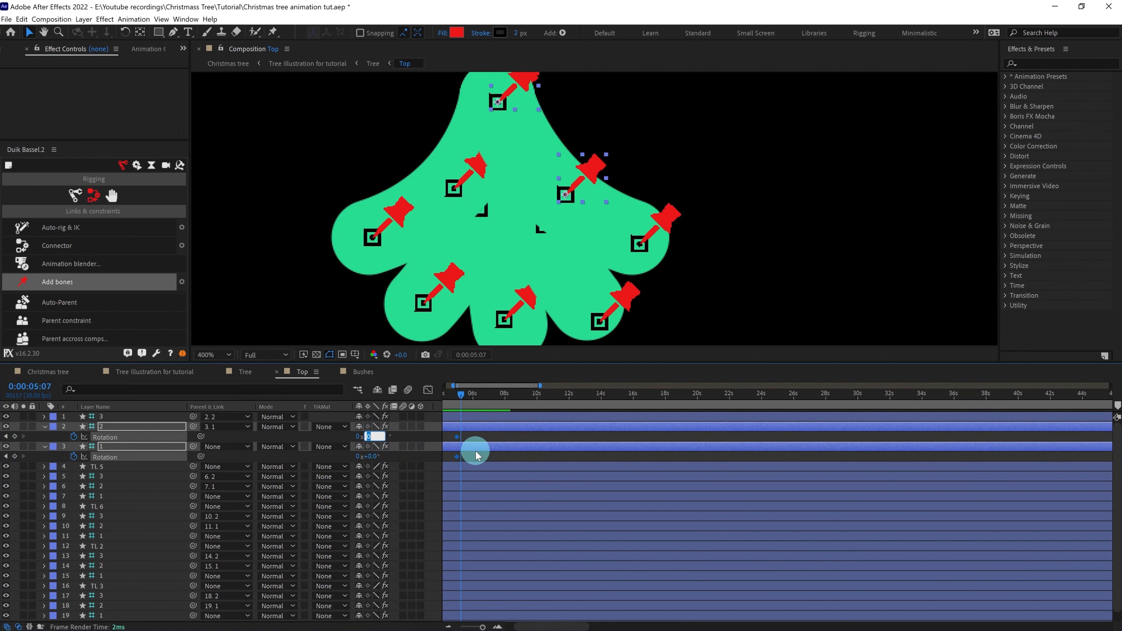
pyautogui.write('8')
pyautogui.press('Return')
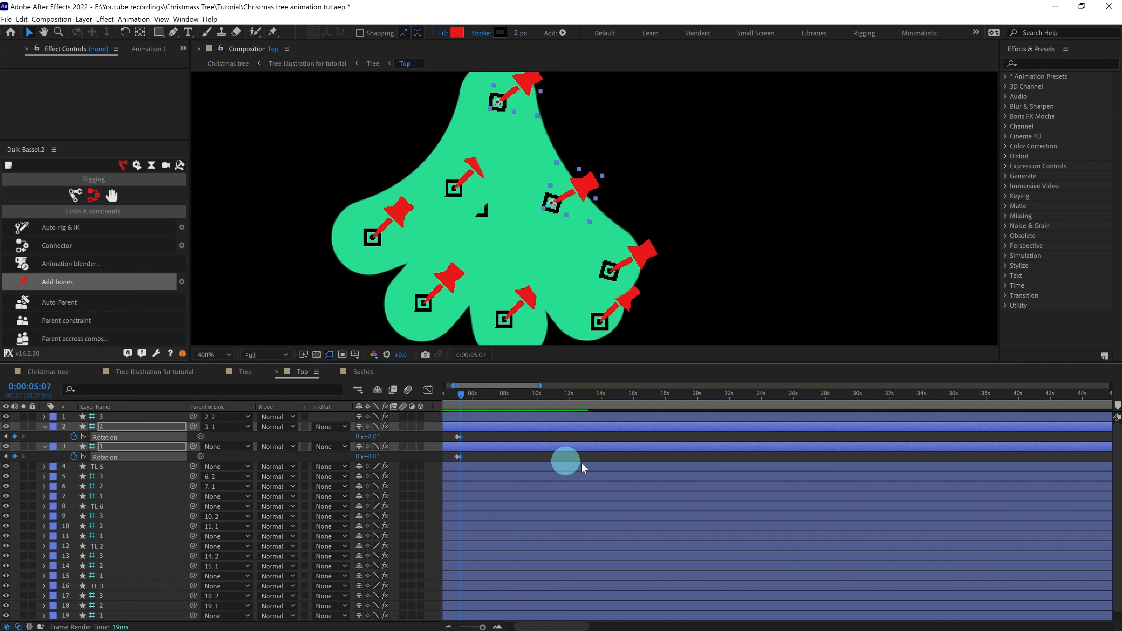
# Keyframe the Rotation of TL 5's bones 1 and 2 at -9° at 0:00:05:15, matching the Tree comp's third keyframe time
pyautogui.press('=')
pyautogui.press('=')
pyautogui.press('=')
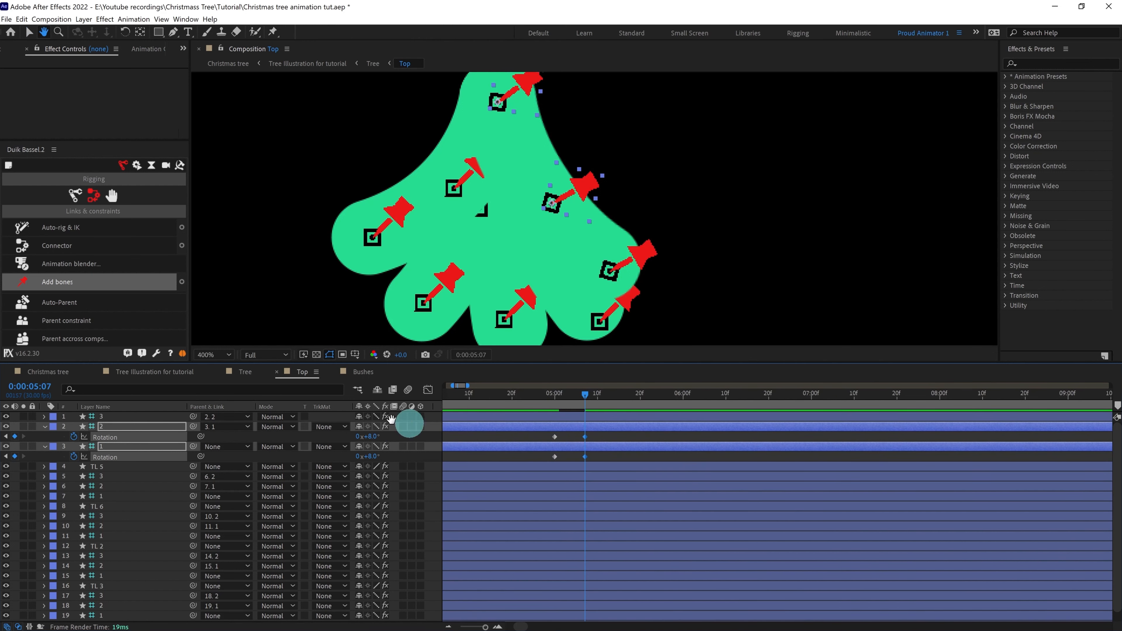
pyautogui.click(245, 371)
pyautogui.click(670, 398)
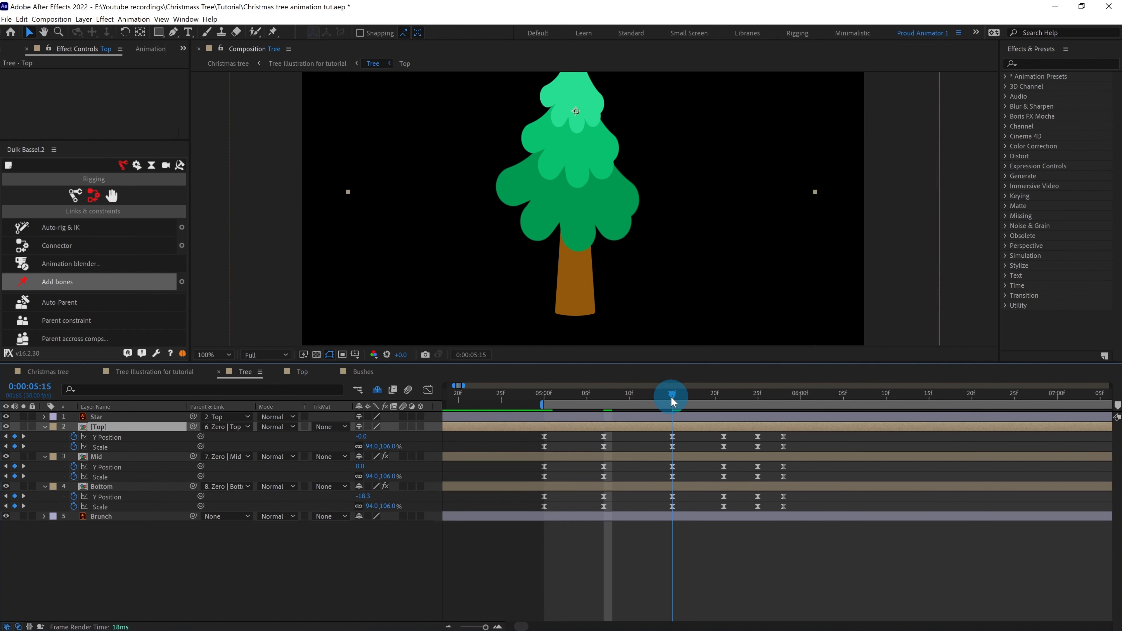
pyautogui.click(310, 374)
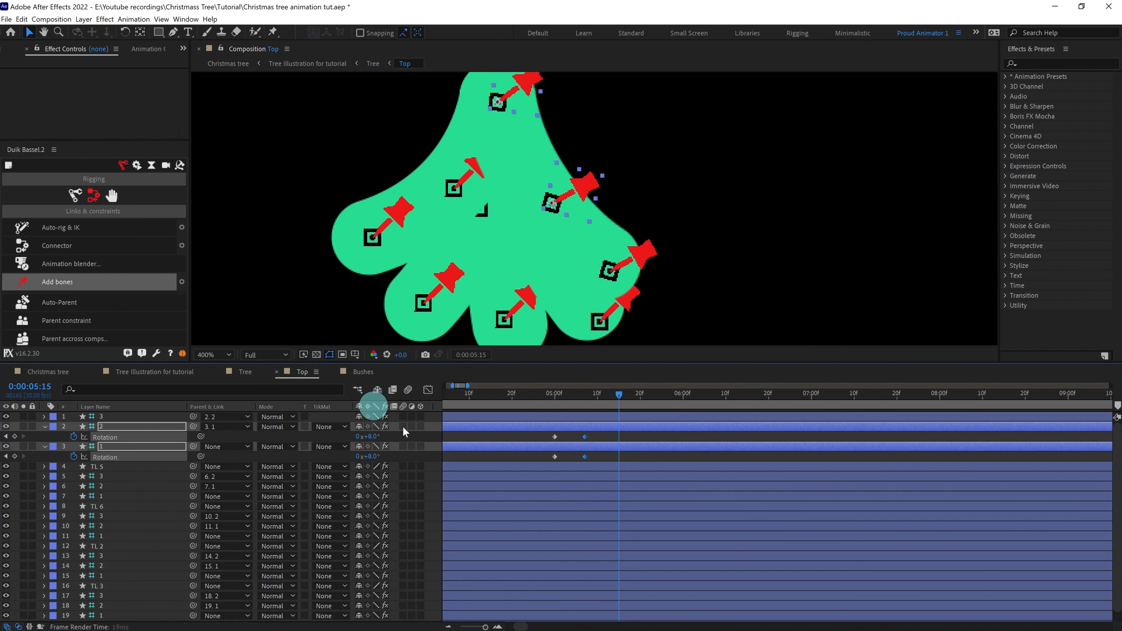
pyautogui.press('F2')
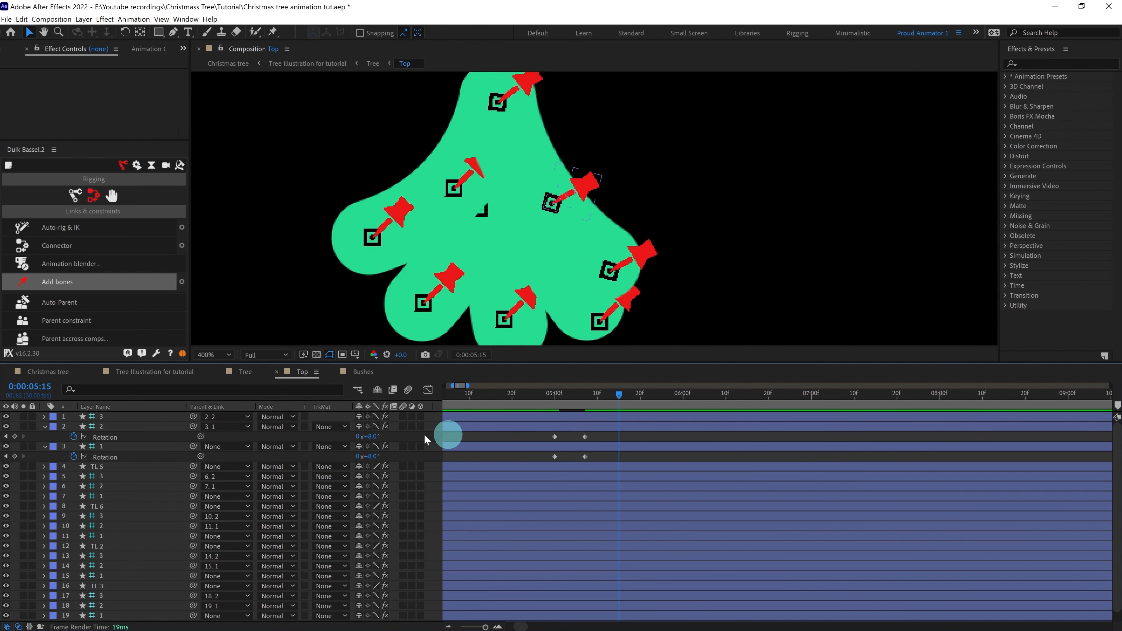
pyautogui.click(173, 426)
pyautogui.keyDown('shift'); pyautogui.click(168, 447); pyautogui.keyUp('shift')
pyautogui.click(368, 437)
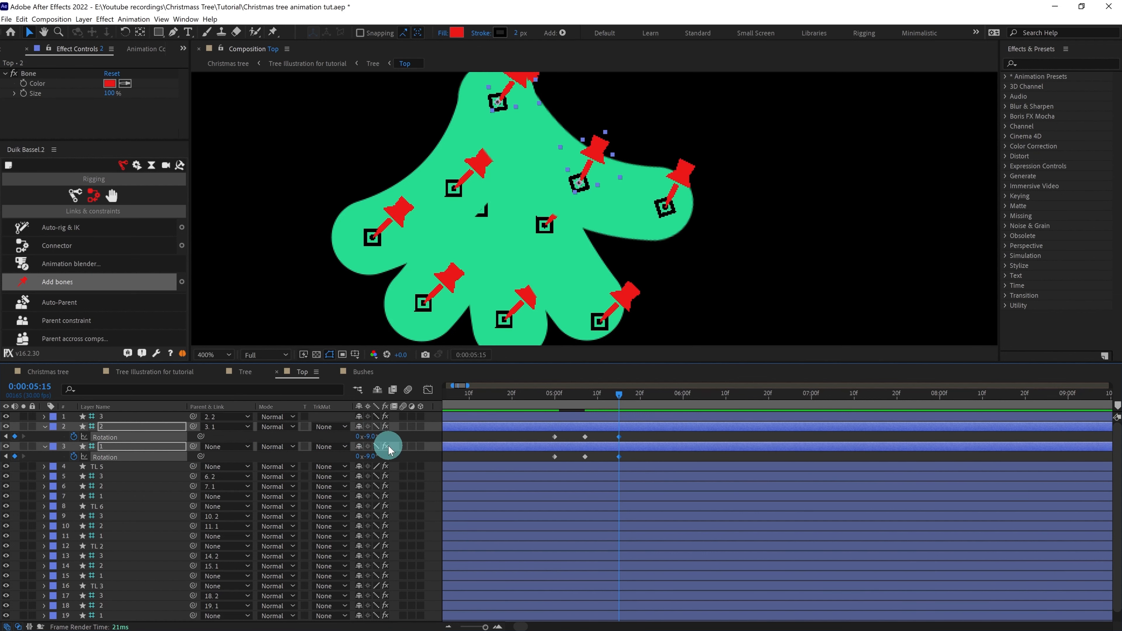
# Add Rotation keyframes to both TL 5 bones at 0:00:05:21, 0:00:05:25 and 0:00:05:28, matching the Tree comp's remaining keyframe times
pyautogui.click(258, 376)
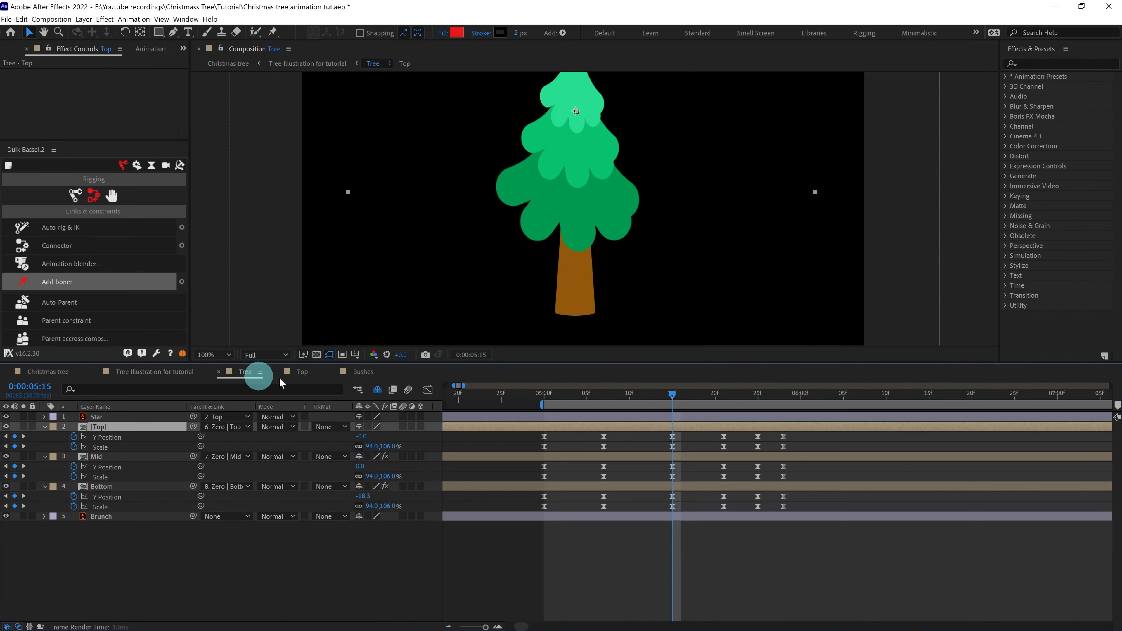
pyautogui.click(722, 394)
pyautogui.click(304, 372)
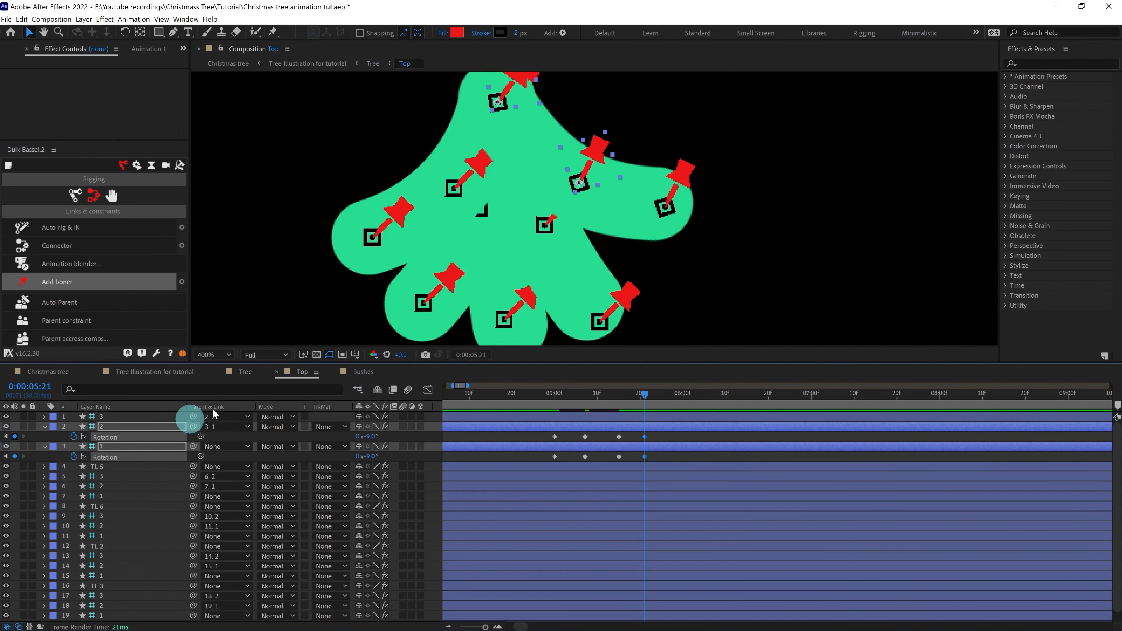
pyautogui.click(242, 372)
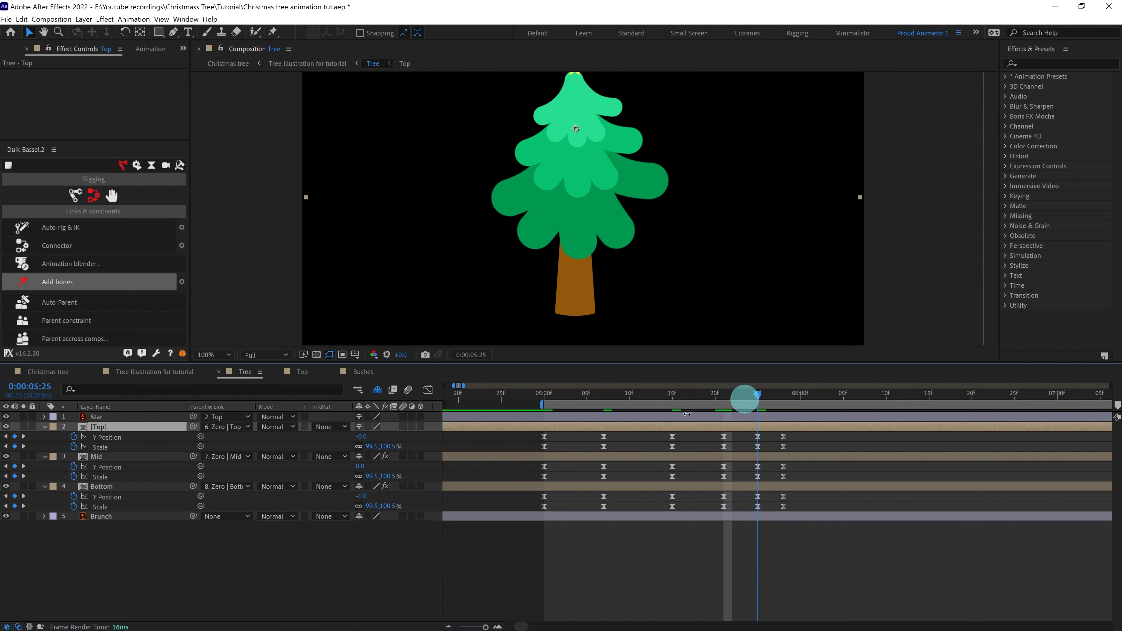
pyautogui.click(757, 394)
pyautogui.click(302, 371)
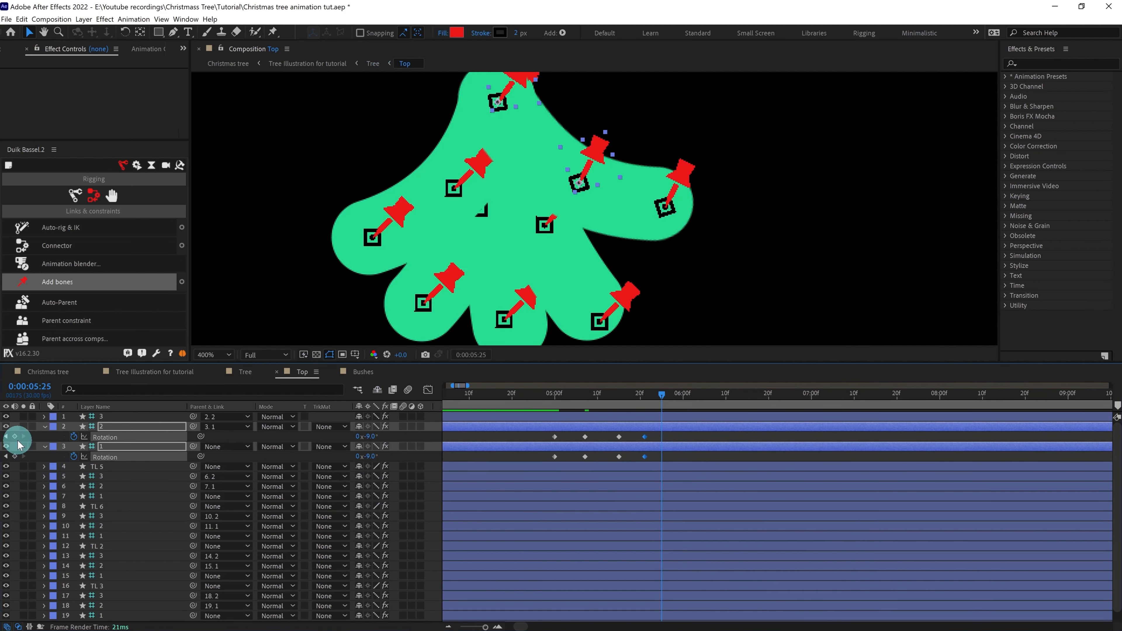
pyautogui.click(243, 371)
pyautogui.click(783, 394)
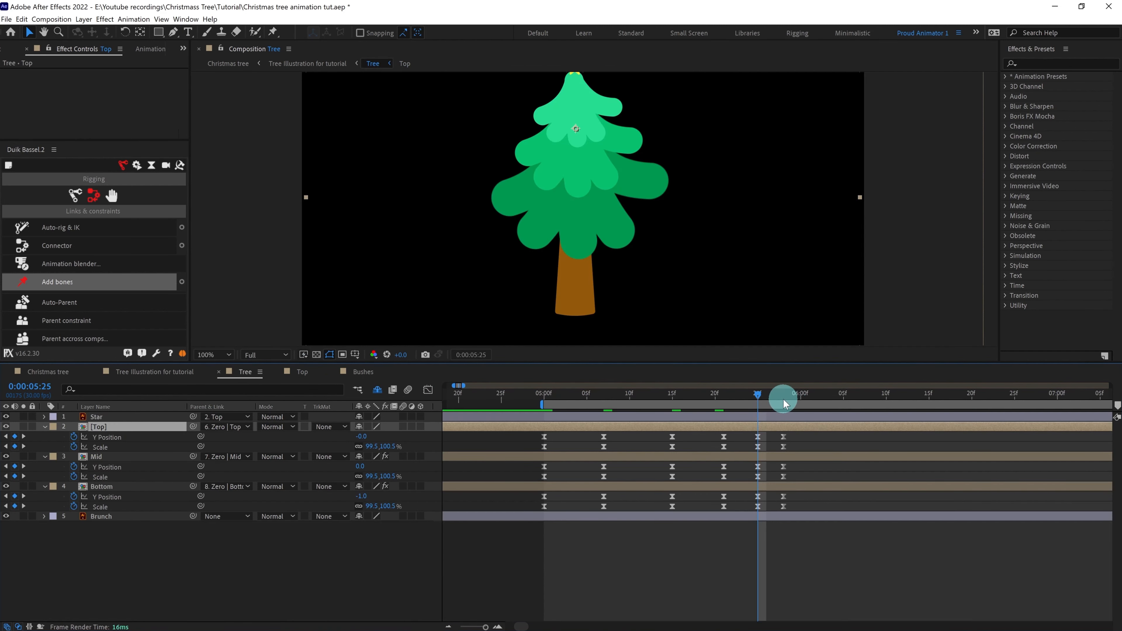
pyautogui.click(302, 372)
pyautogui.click(15, 436)
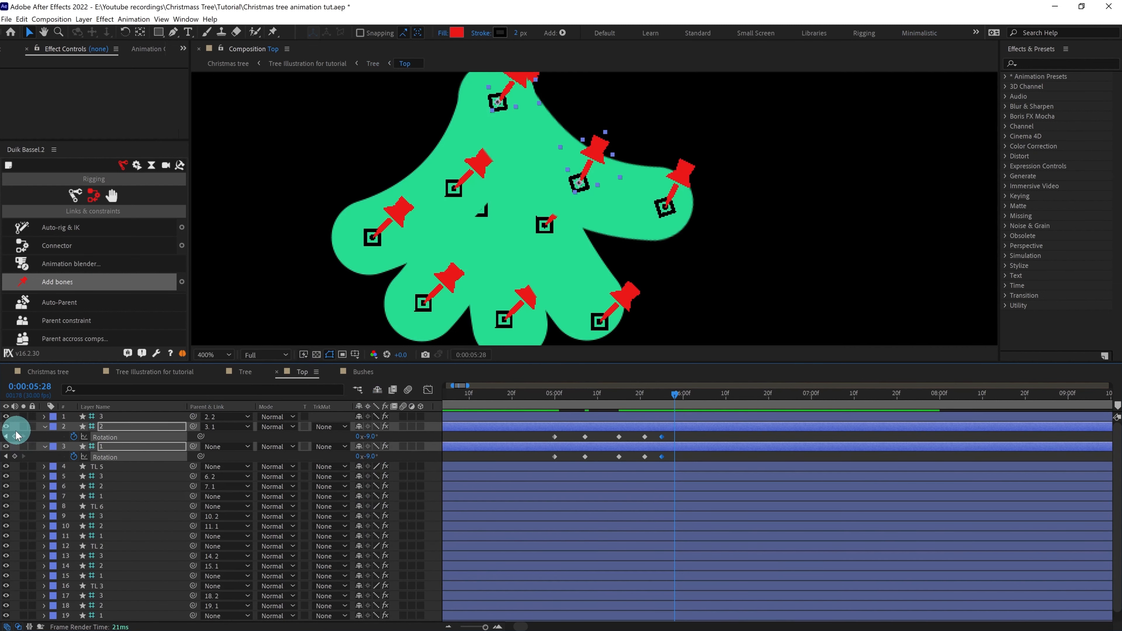
pyautogui.click(15, 456)
# Set the Rotation of TL 5's bones 1 and 2 to 4° at the 0:00:05:21 keyframes
pyautogui.click(477, 466)
pyautogui.press('j')
pyautogui.click(763, 447)
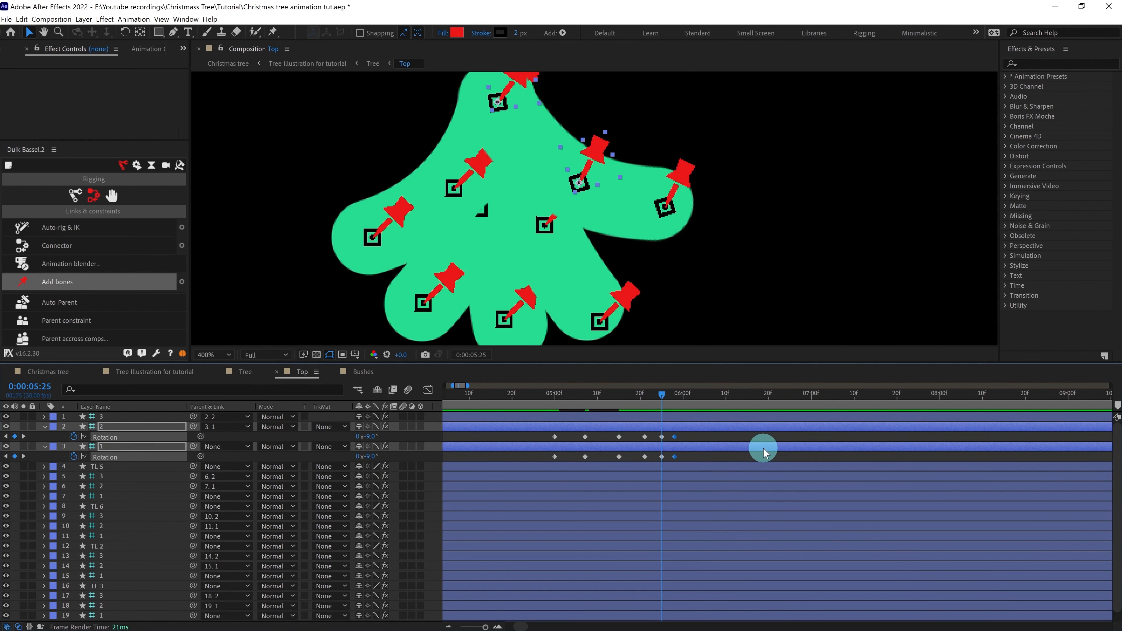
pyautogui.press('j')
pyautogui.press('j')
pyautogui.press('k')
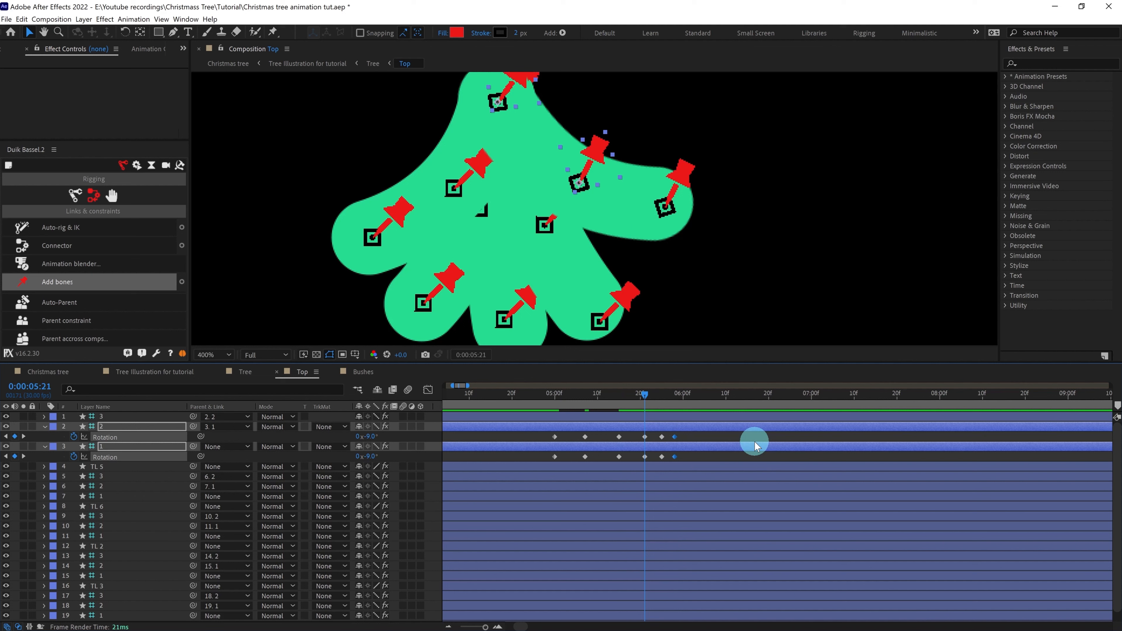
pyautogui.moveTo(655, 436); pyautogui.dragTo(634, 459)
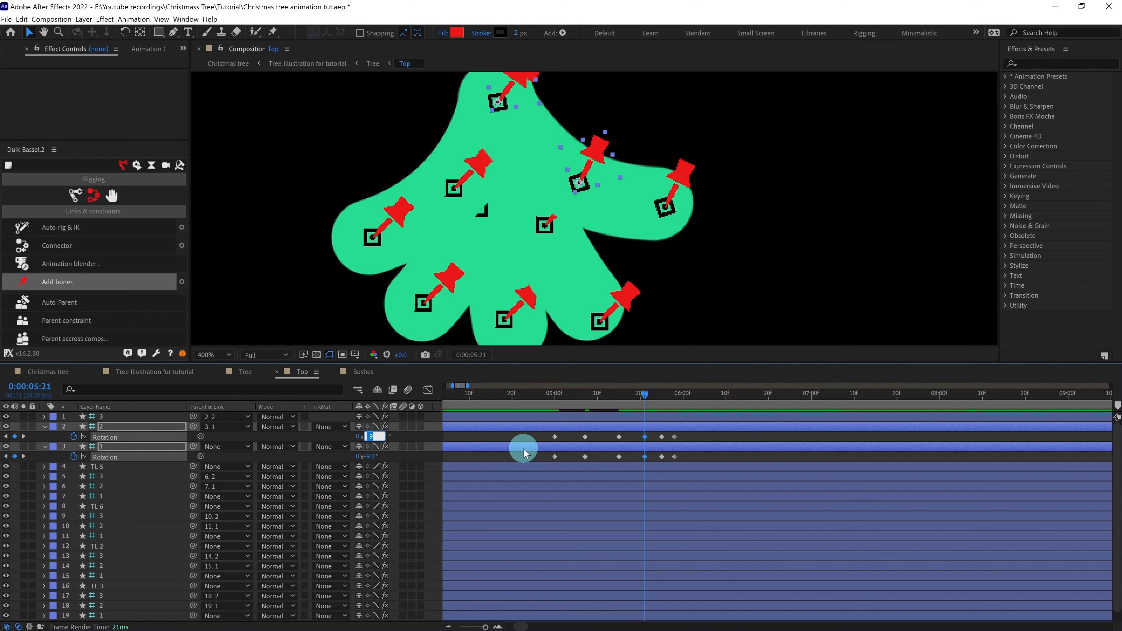
pyautogui.write('4')
pyautogui.press('Return')
# Set the Rotation of TL 5's bones 1 and 2 to -1° at the 0:00:05:25 keyframes
pyautogui.press('k')
pyautogui.moveTo(666, 435); pyautogui.dragTo(656, 459)
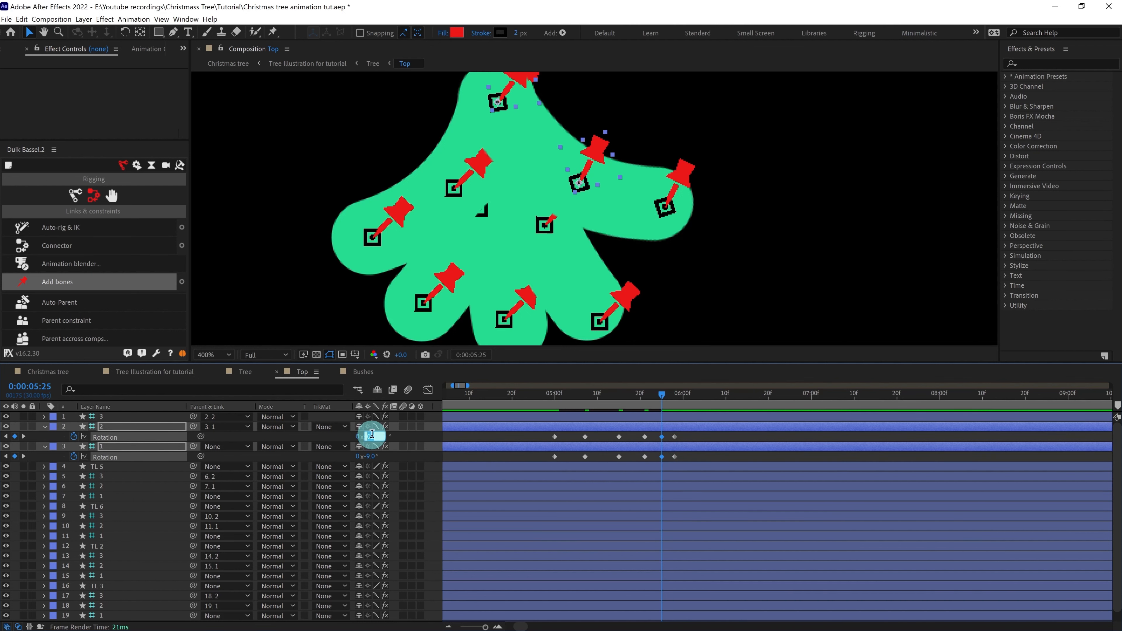
pyautogui.click(371, 436)
pyautogui.write('-1')
pyautogui.press('Return')
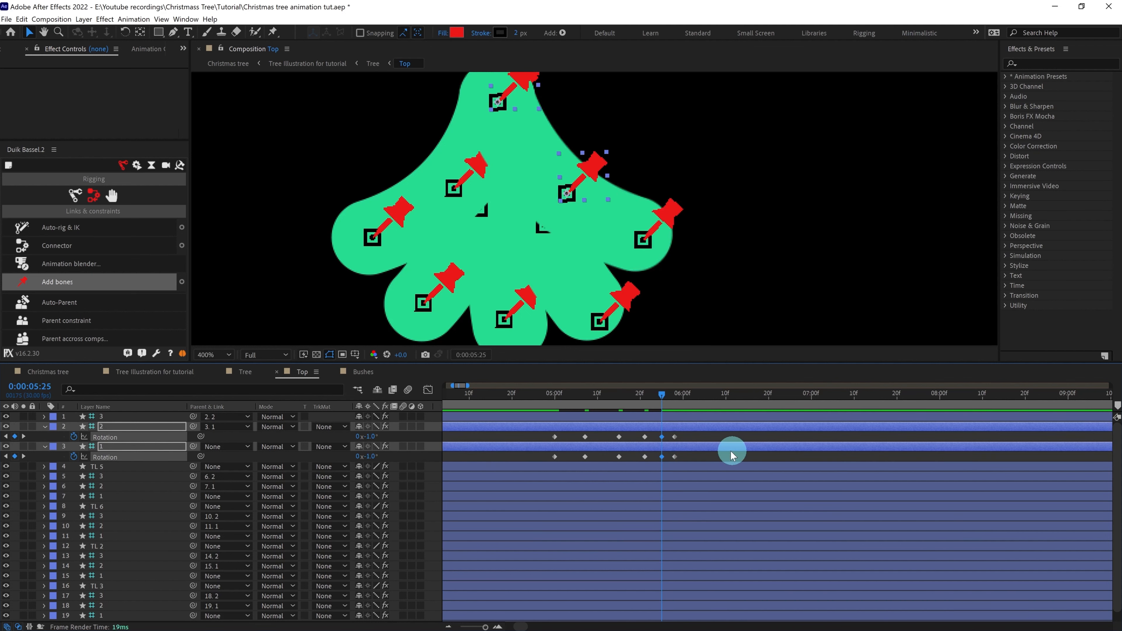